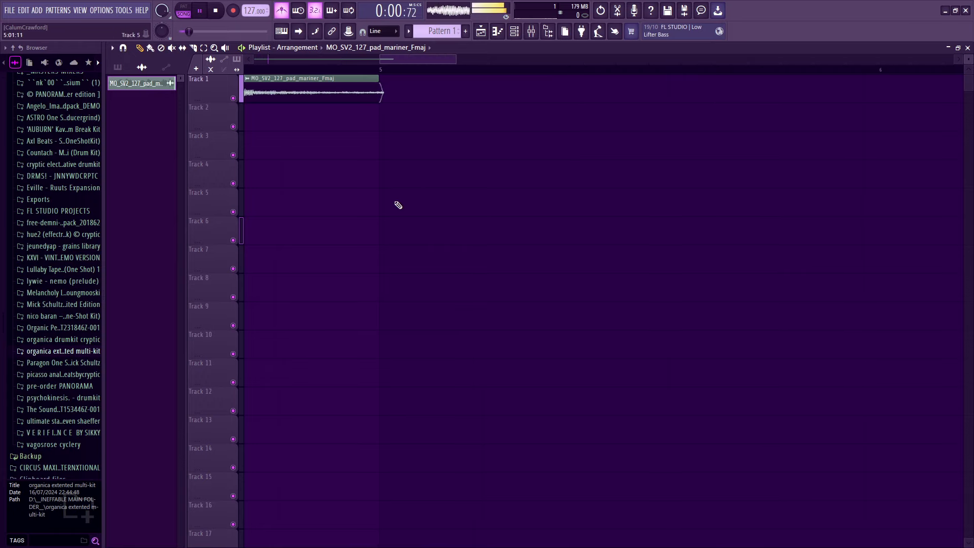
# Duplicate the MO_SV2_127_pad_mariner_Fmaj clip on Track 1 so the copy starts at bar 5.
pyautogui.scroll(-3, 399, 205)
pyautogui.moveTo(431, 61); pyautogui.dragTo(222, 96)
pyautogui.scroll(-2, 459, 147)
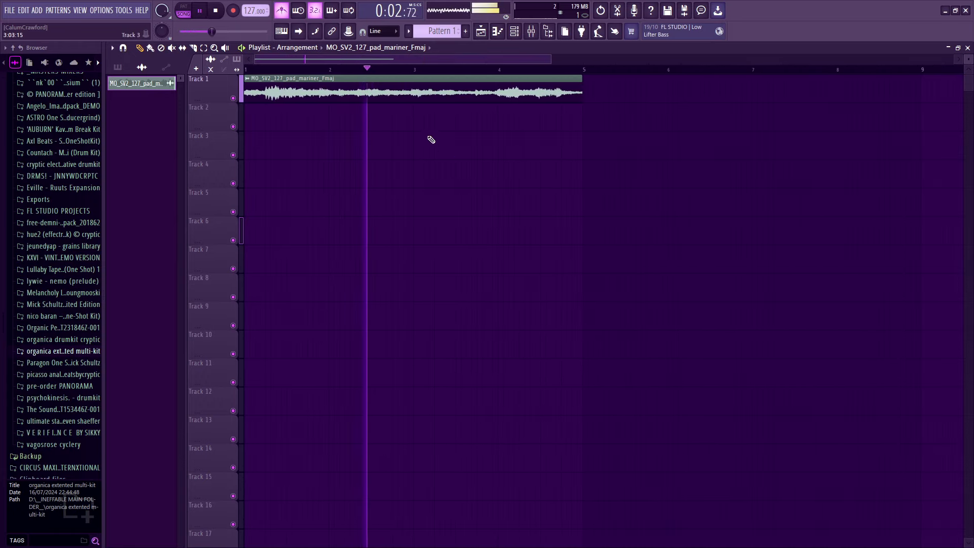
pyautogui.scroll(-2, 426, 162)
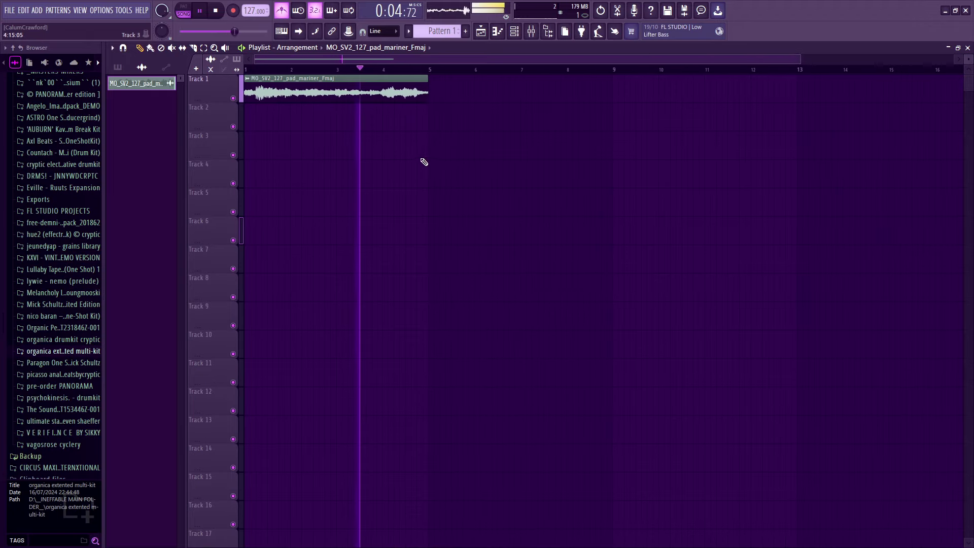
pyautogui.click(236, 70)
pyautogui.moveTo(387, 101)
pyautogui.mouseDown()
pyautogui.moveTo(593, 101)
pyautogui.moveTo(566, 106)
pyautogui.moveTo(561, 96)
pyautogui.mouseUp()
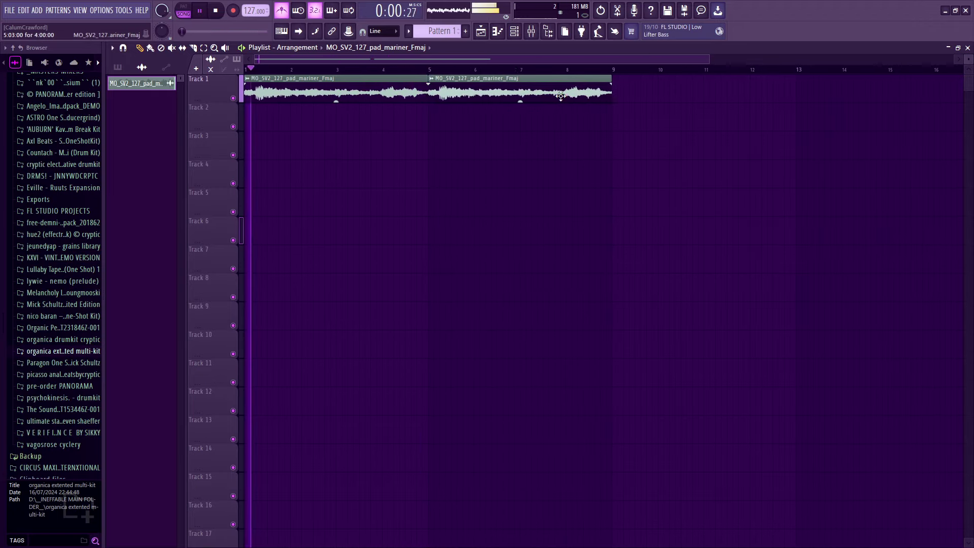
pyautogui.scroll(4, 259, 74)
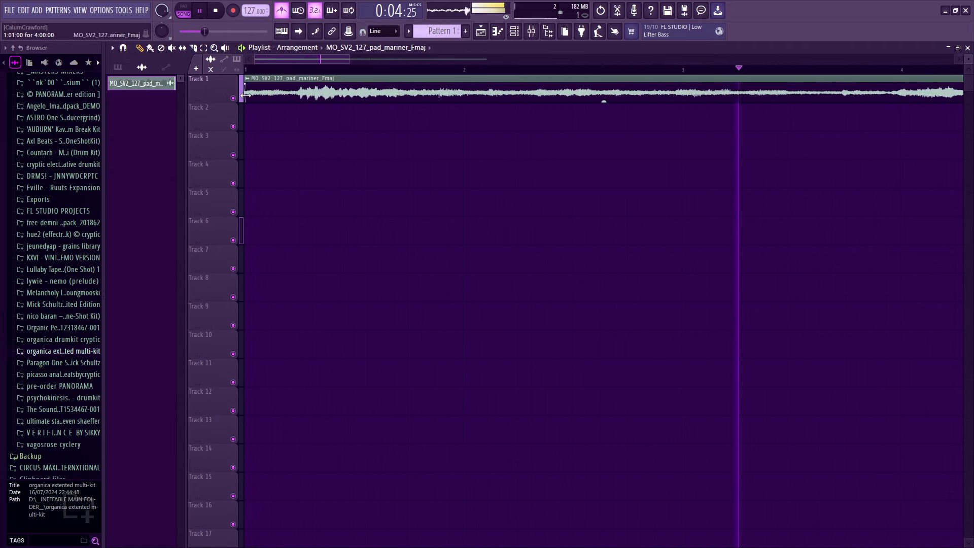
pyautogui.scroll(-4, 244, 98)
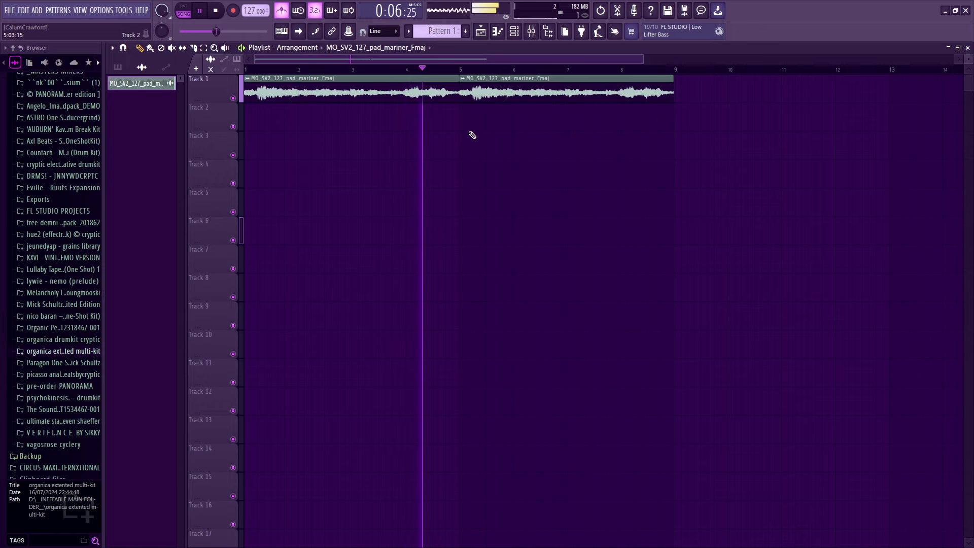
pyautogui.scroll(1, 473, 135)
pyautogui.scroll(-2, 481, 134)
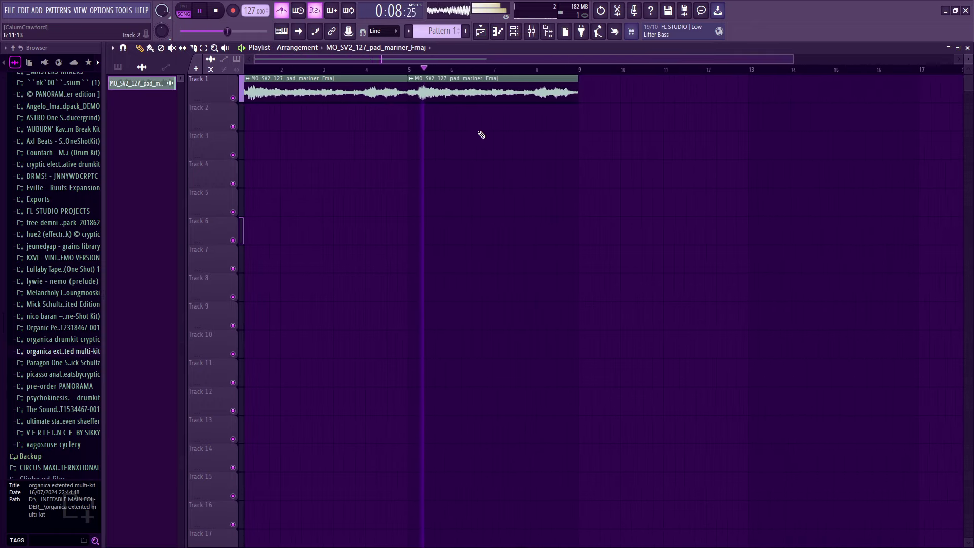
pyautogui.scroll(4, 248, 85)
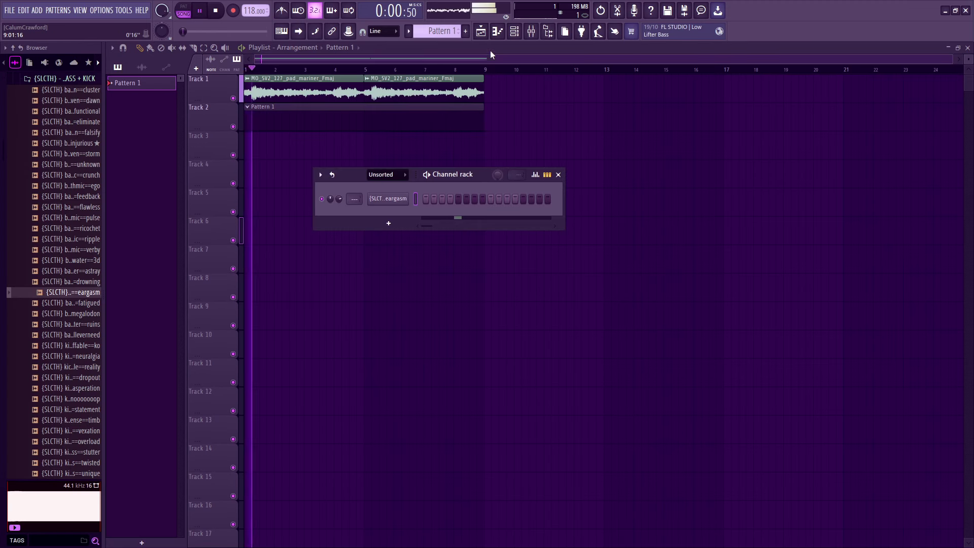
# Open the piano roll of the underwater eargasm bass channel and place an A#5 note at the start of bar 1.
pyautogui.press('F7')
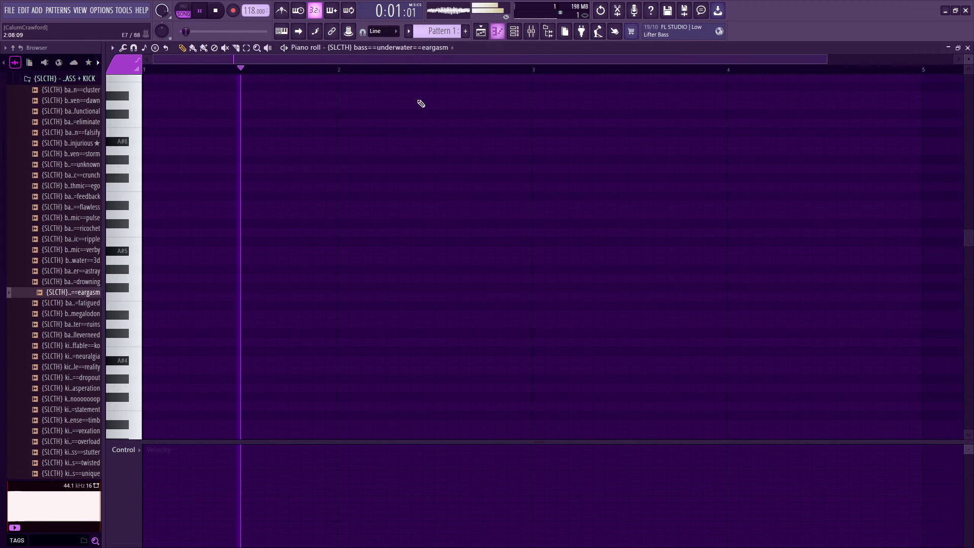
pyautogui.click(152, 242)
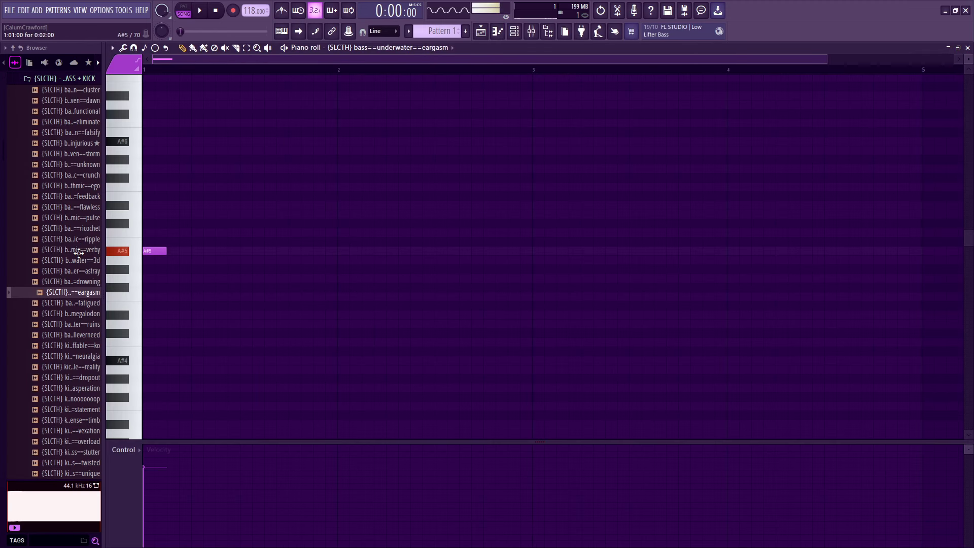
pyautogui.click(481, 32)
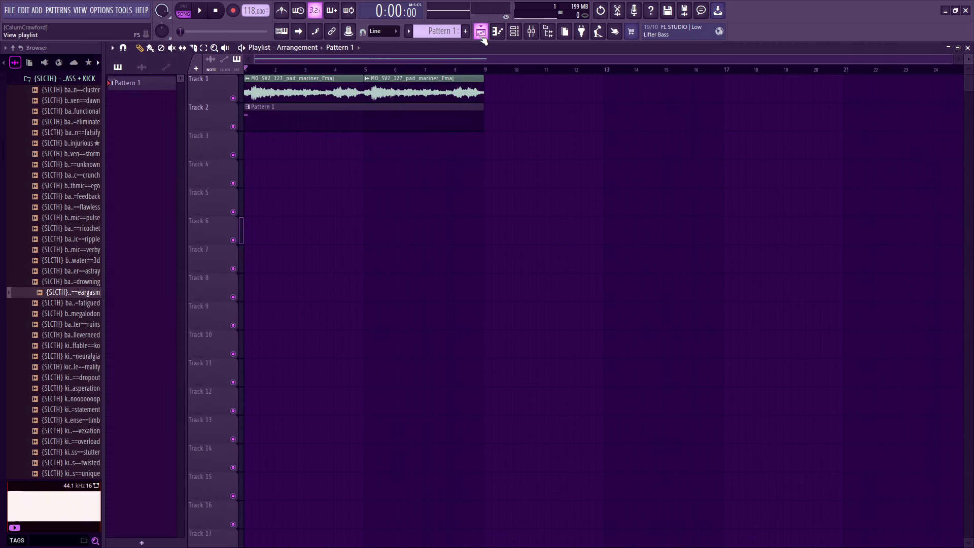
pyautogui.click(480, 32)
# Set the piano roll's scale highlighting root note to F, keeping the Major (Ionian) scale.
pyautogui.click(113, 47)
pyautogui.moveTo(125, 99)
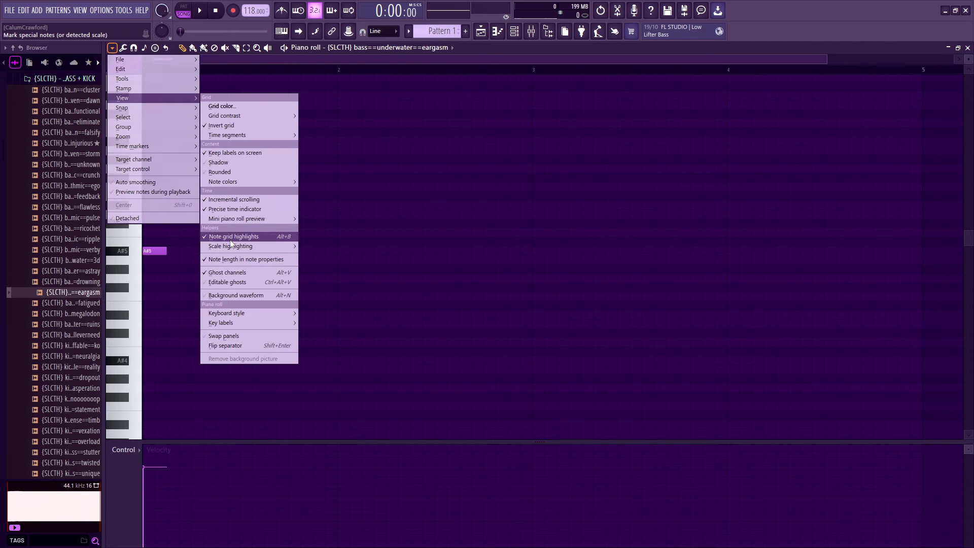
pyautogui.moveTo(230, 246)
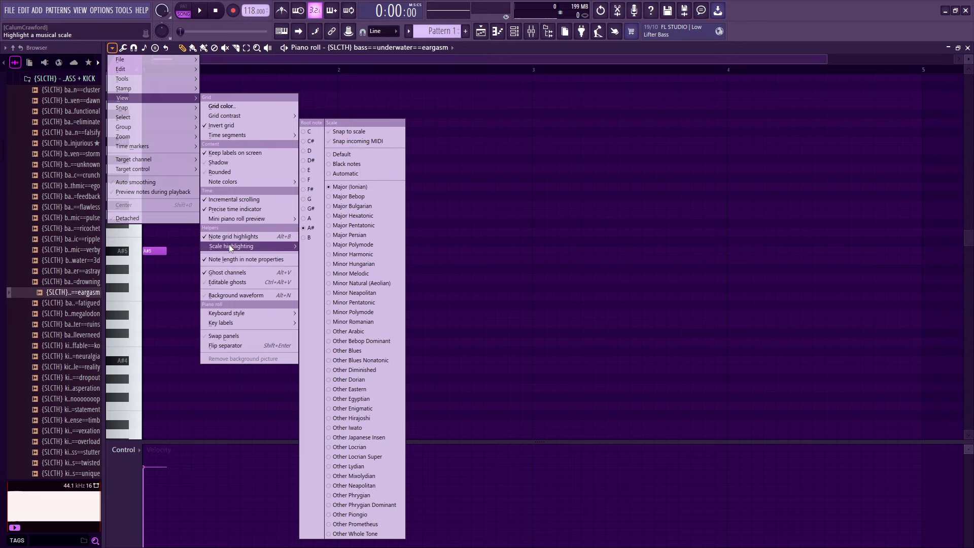
pyautogui.click(311, 181)
# Lengthen the A#5 bass note to 12 steps and play it back against the pad.
pyautogui.moveTo(167, 251); pyautogui.dragTo(289, 249)
pyautogui.press('space')
pyautogui.press('space')
pyautogui.press('space')
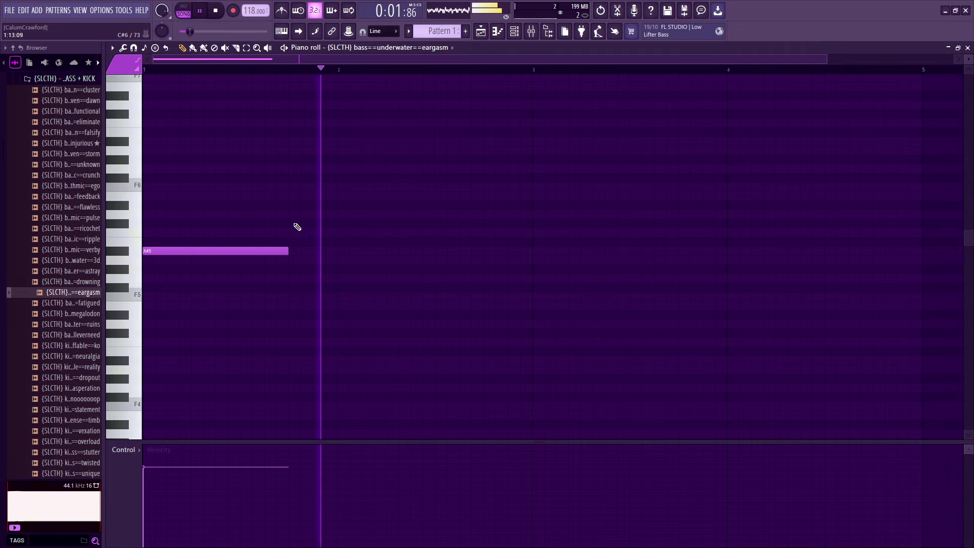
pyautogui.press('space')
# Add a second bass note directly after the A#5 note, move it up to D6 and extend it to the start of bar 3.
pyautogui.click(318, 232)
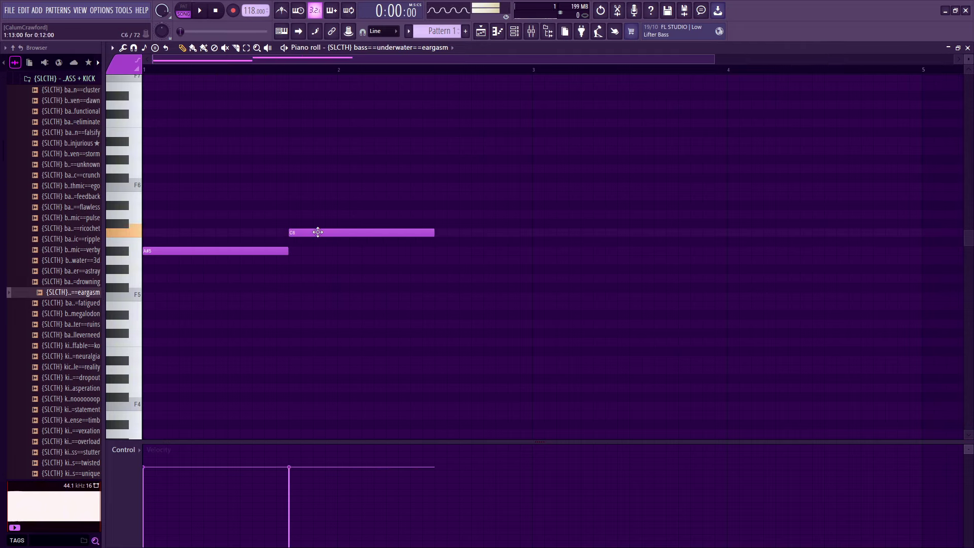
pyautogui.moveTo(317, 232)
pyautogui.mouseDown()
pyautogui.moveTo(320, 212)
pyautogui.moveTo(320, 229)
pyautogui.mouseUp()
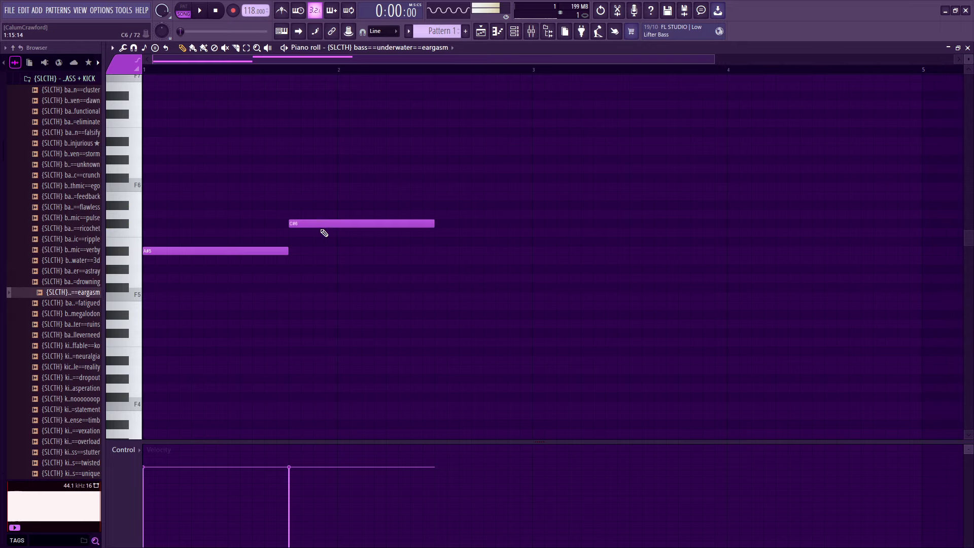
pyautogui.press('space')
pyautogui.scroll(-3, 322, 235)
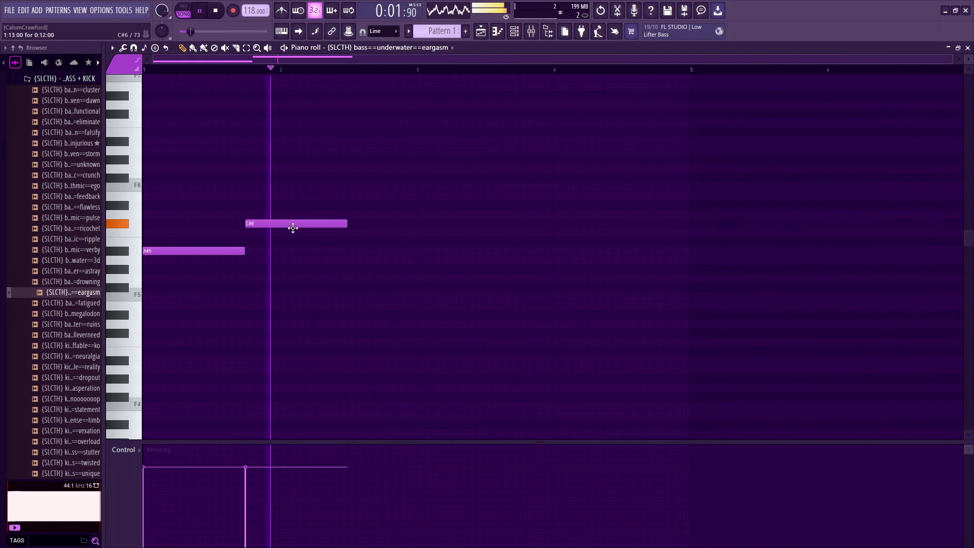
pyautogui.moveTo(285, 226); pyautogui.dragTo(285, 216)
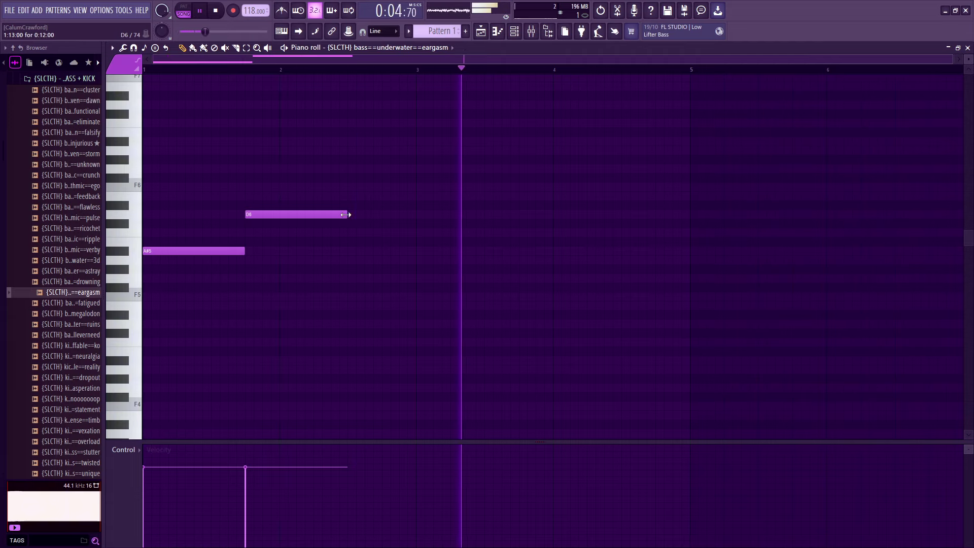
pyautogui.moveTo(345, 215); pyautogui.dragTo(416, 214)
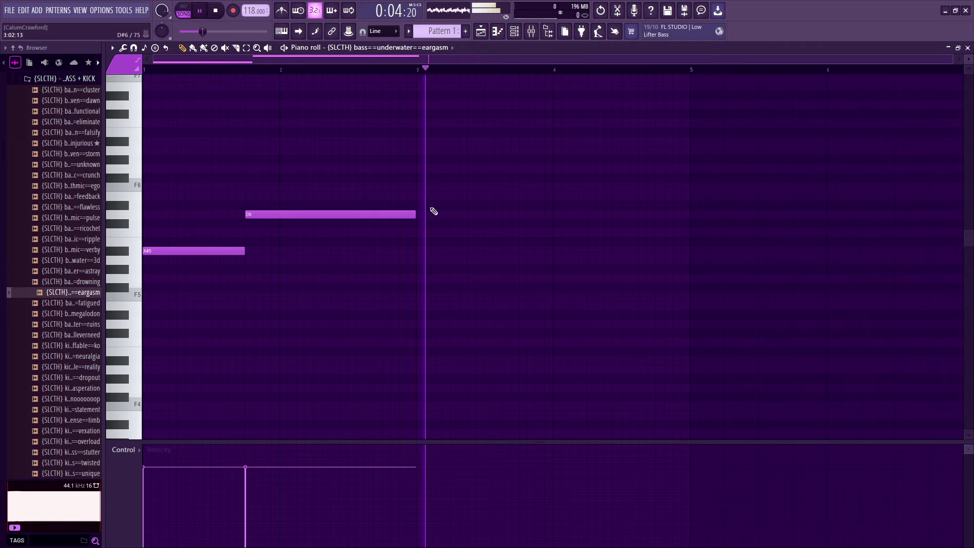
# Add a one-beat G5 note at the start of bar 3 and play back the bass line.
pyautogui.press('space')
pyautogui.click(416, 251)
pyautogui.moveTo(426, 251); pyautogui.dragTo(451, 285)
pyautogui.press('space')
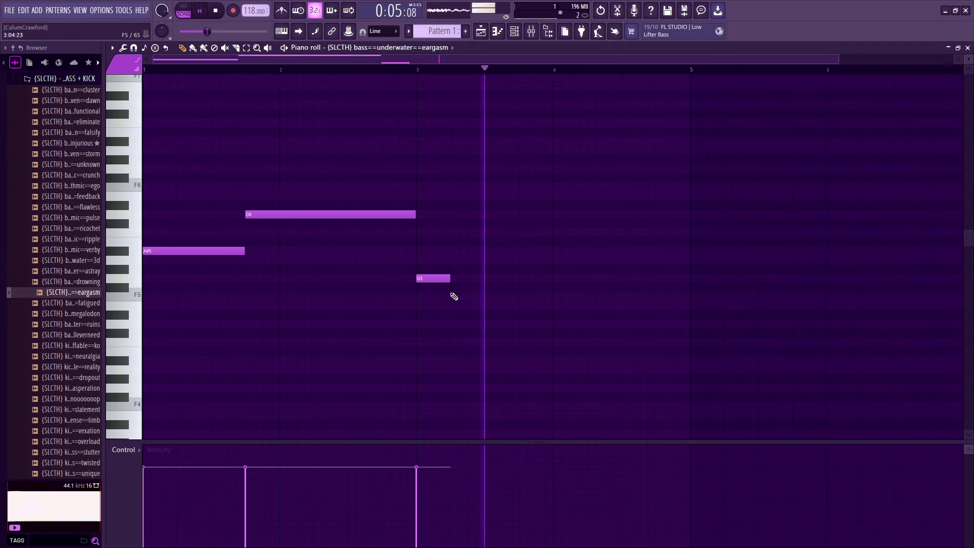
# Add an F5 note directly after the G5 note and extend it to 1 bar and 11 steps.
pyautogui.press('space')
pyautogui.click(450, 294)
pyautogui.press('space')
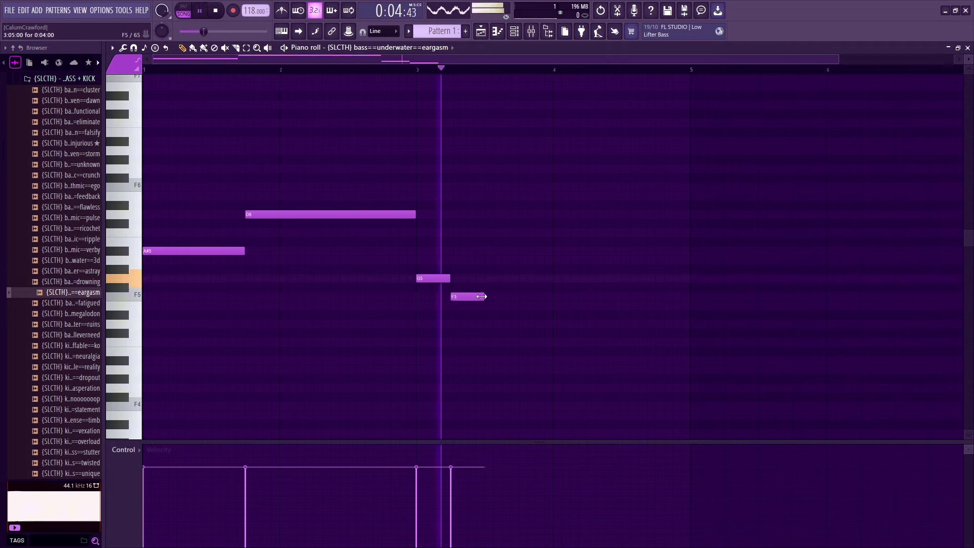
pyautogui.press('space')
pyautogui.moveTo(483, 296); pyautogui.dragTo(665, 309)
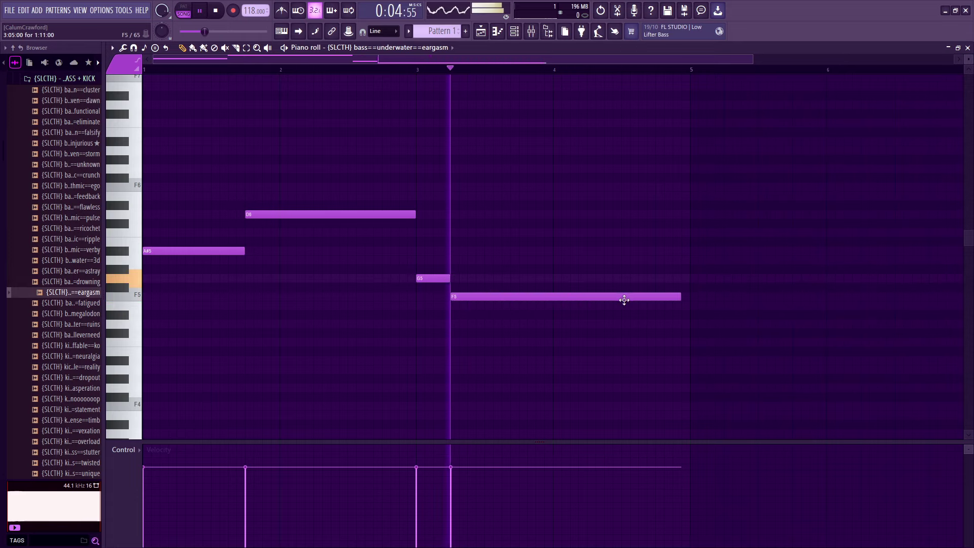
pyautogui.press('space')
# Audition the bass line around the G5 and F5 notes and extend the F5 note to the start of bar 5.
pyautogui.moveTo(519, 296)
pyautogui.mouseDown()
pyautogui.moveTo(523, 309)
pyautogui.moveTo(516, 284)
pyautogui.moveTo(505, 298)
pyautogui.mouseUp()
pyautogui.press('space')
pyautogui.press('space')
pyautogui.press('space')
pyautogui.press('space')
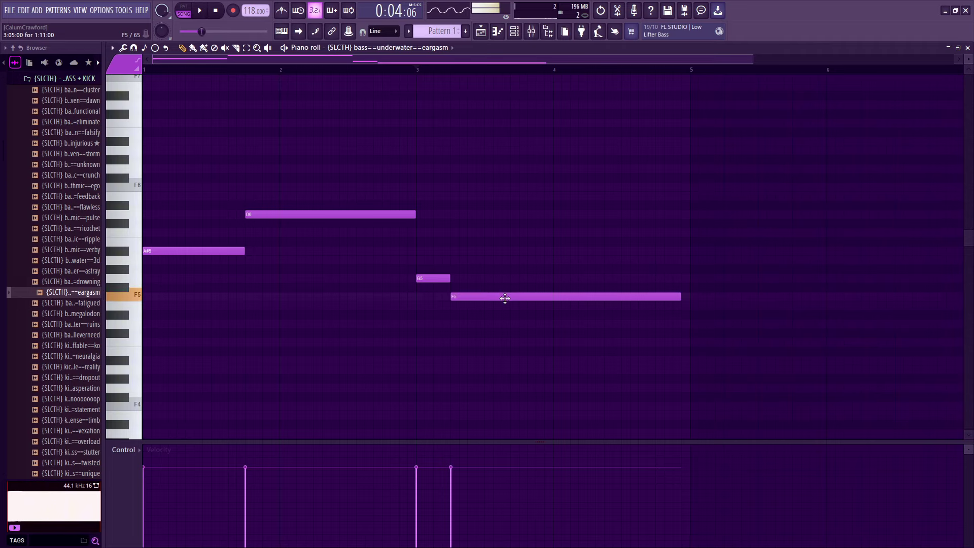
pyautogui.press('space')
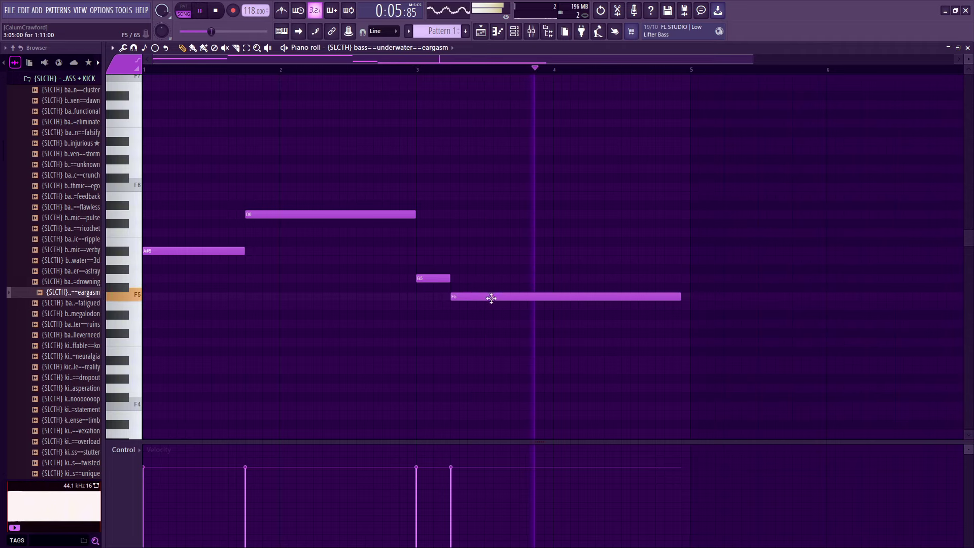
pyautogui.press('space')
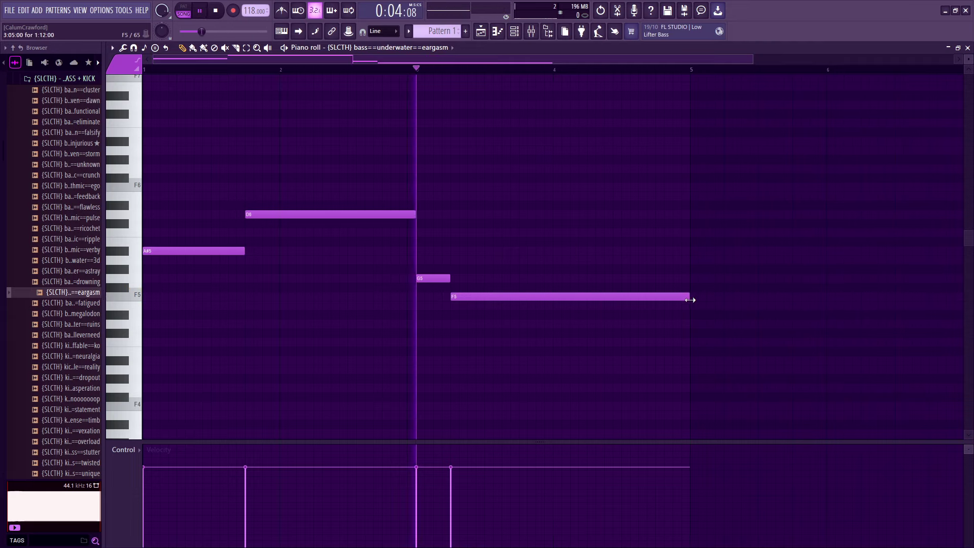
pyautogui.scroll(-1, 529, 297)
pyautogui.scroll(2, 531, 297)
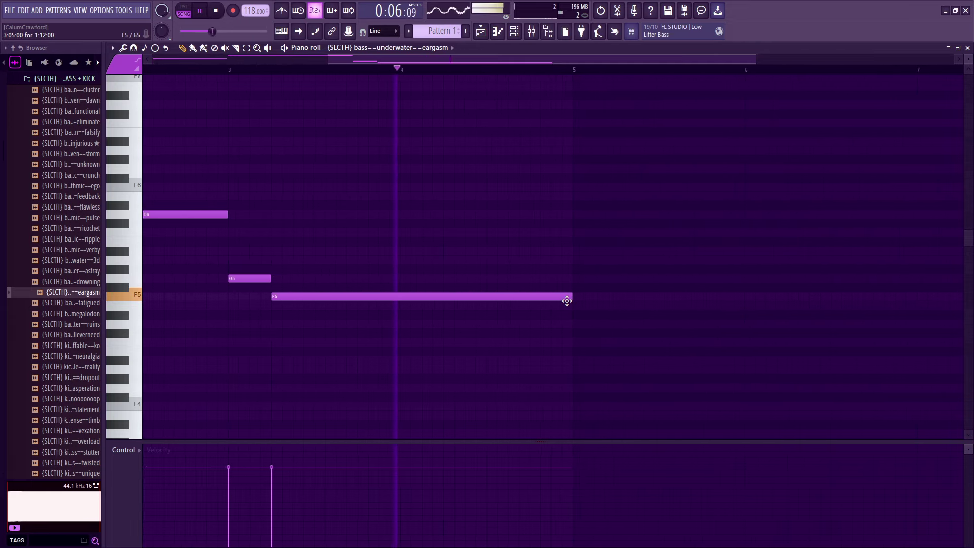
pyautogui.scroll(1, 567, 300)
# Shorten the F5 note to end at bar 4 and add a higher note on E6 from the start of bar 4.
pyautogui.press('space')
pyautogui.moveTo(571, 298); pyautogui.dragTo(357, 300)
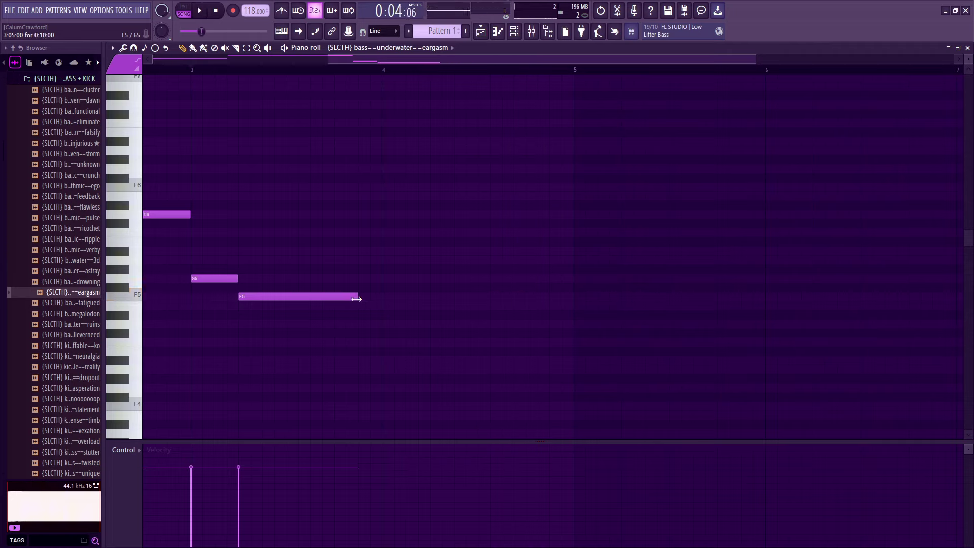
pyautogui.click(397, 243)
pyautogui.moveTo(446, 248)
pyautogui.mouseDown()
pyautogui.moveTo(412, 241)
pyautogui.moveTo(402, 208)
pyautogui.moveTo(415, 192)
pyautogui.mouseUp()
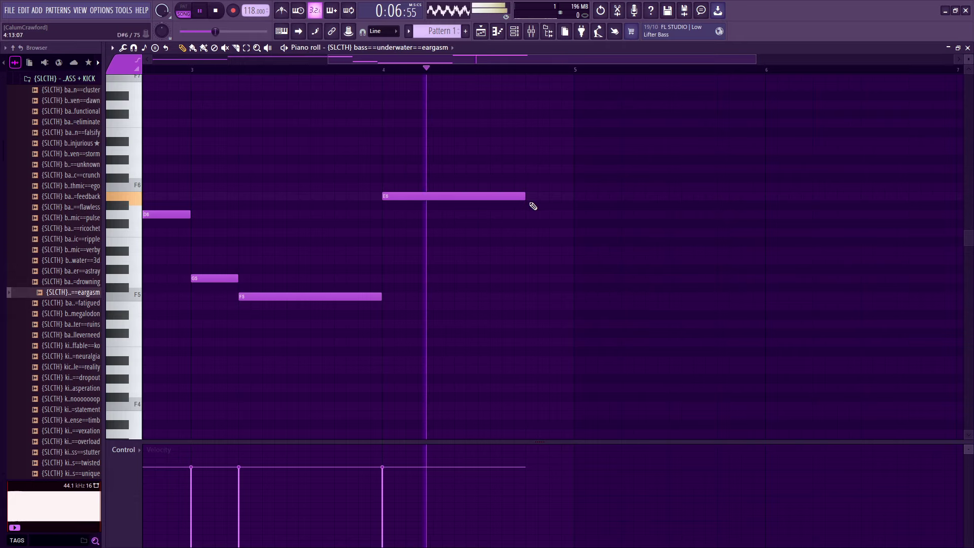
pyautogui.moveTo(526, 196)
pyautogui.mouseDown()
pyautogui.moveTo(539, 199)
pyautogui.moveTo(527, 179)
pyautogui.mouseUp()
pyautogui.press('space')
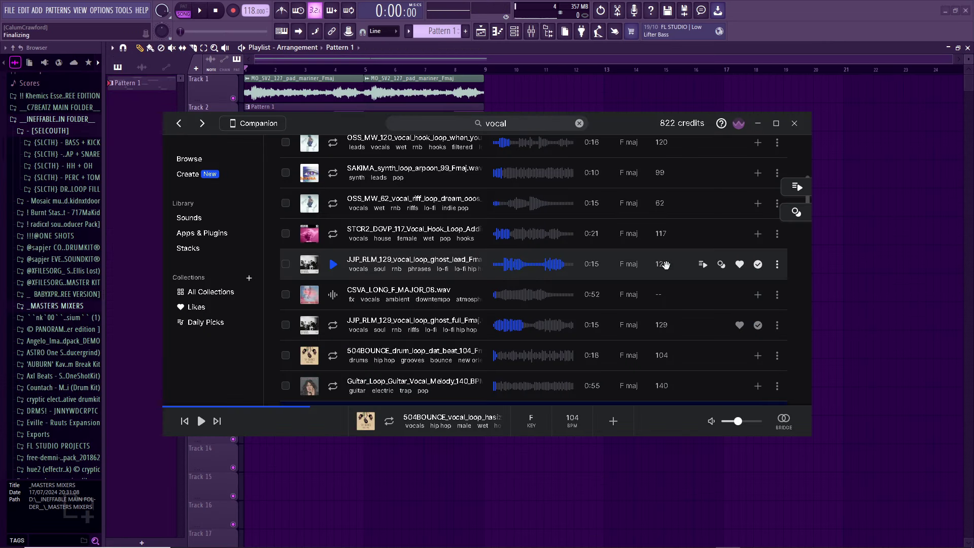
# Add the JJP_RLM_129_vocal_loop_ghost_lead_Fmaj sample from the vocal results to Track 3 at bar 1 and open its clip settings.
pyautogui.moveTo(760, 276); pyautogui.dragTo(315, 144)
pyautogui.doubleClick(315, 144)
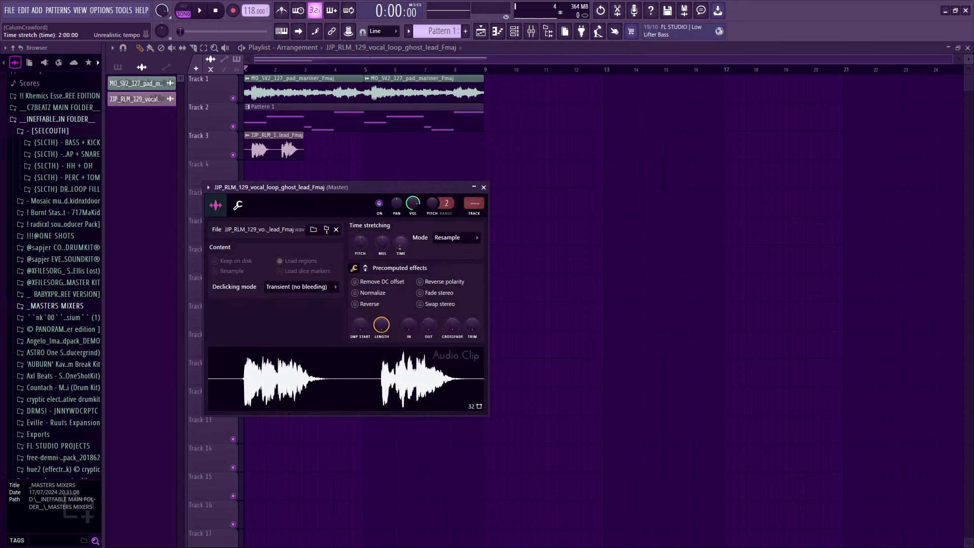
# Set the vocal clip's time stretching mode to Stretch and declicking to Generic (bleeding), and enable Normalize.
pyautogui.click(455, 237)
pyautogui.click(452, 266)
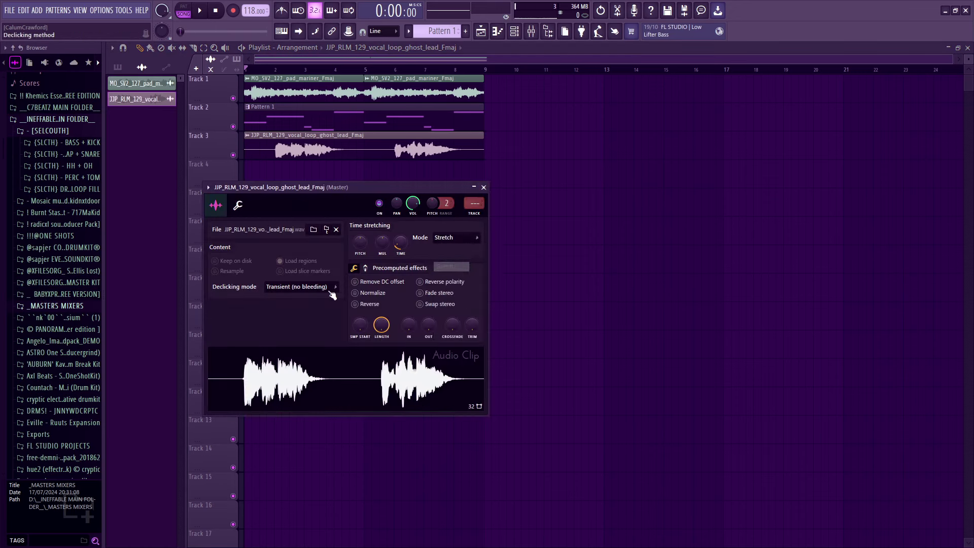
pyautogui.click(305, 327)
pyautogui.press('space')
pyautogui.click(354, 293)
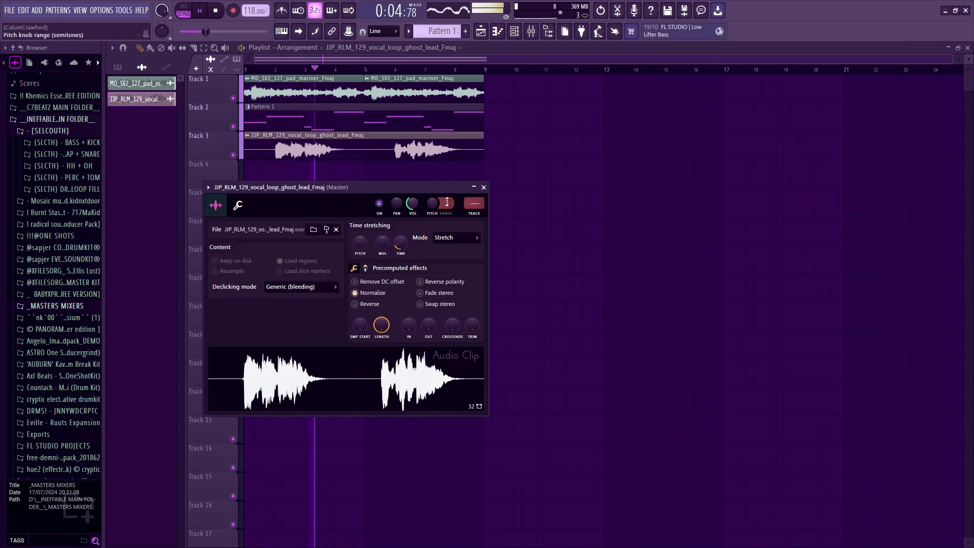
pyautogui.click(483, 187)
# Load Fruity Reeverb 2 into the first effect slot of mixer Insert 3 for the vocal loop.
pyautogui.click(514, 31)
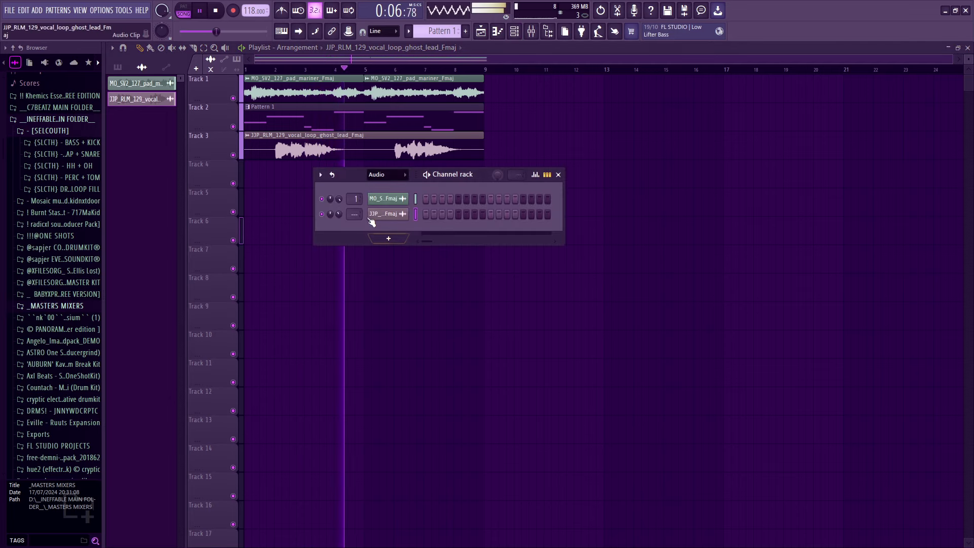
pyautogui.click(558, 175)
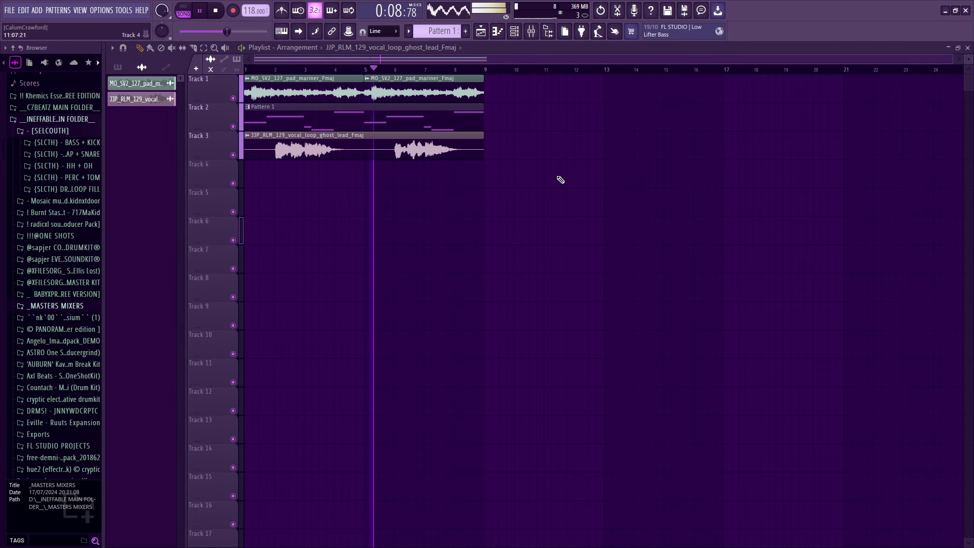
pyautogui.click(480, 32)
pyautogui.click(882, 98)
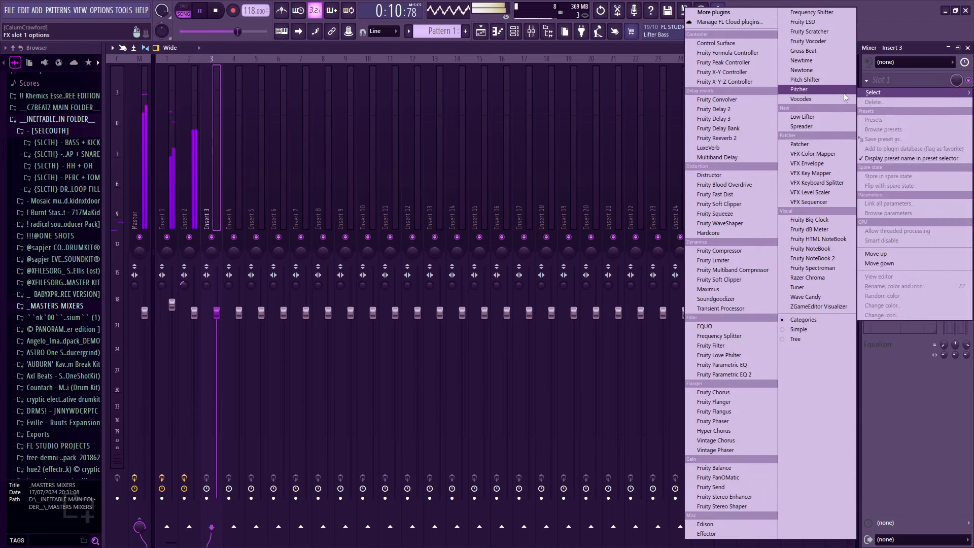
pyautogui.click(748, 133)
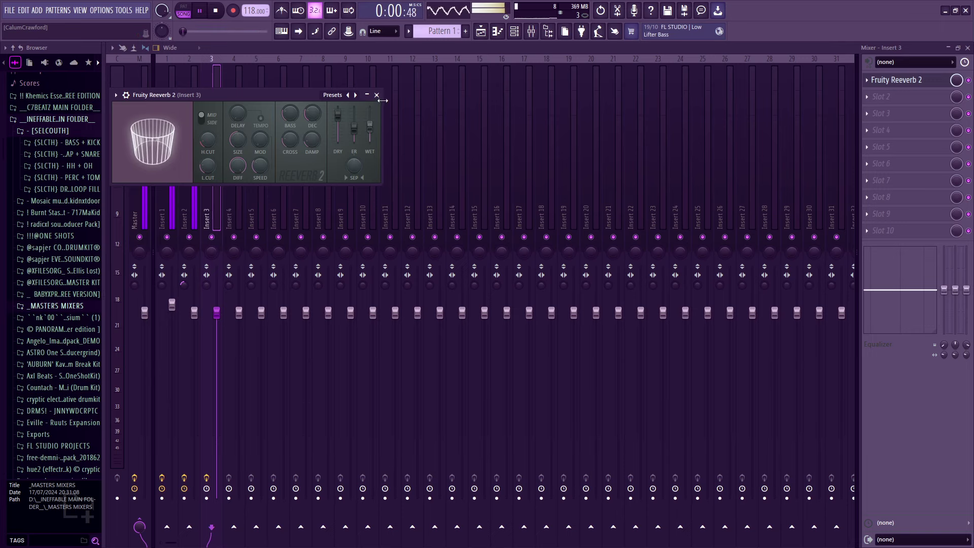
# Raise the low cut of Fruity Reeverb 2 on Insert 3 to 670 Hz and lower its dry level slightly.
pyautogui.moveTo(312, 113); pyautogui.dragTo(338, 117)
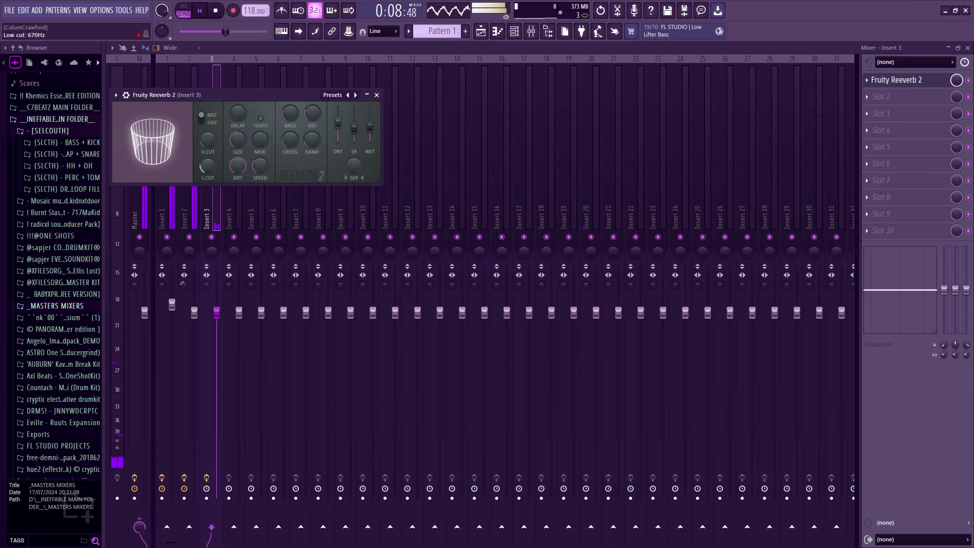
pyautogui.moveTo(312, 112); pyautogui.dragTo(312, 111)
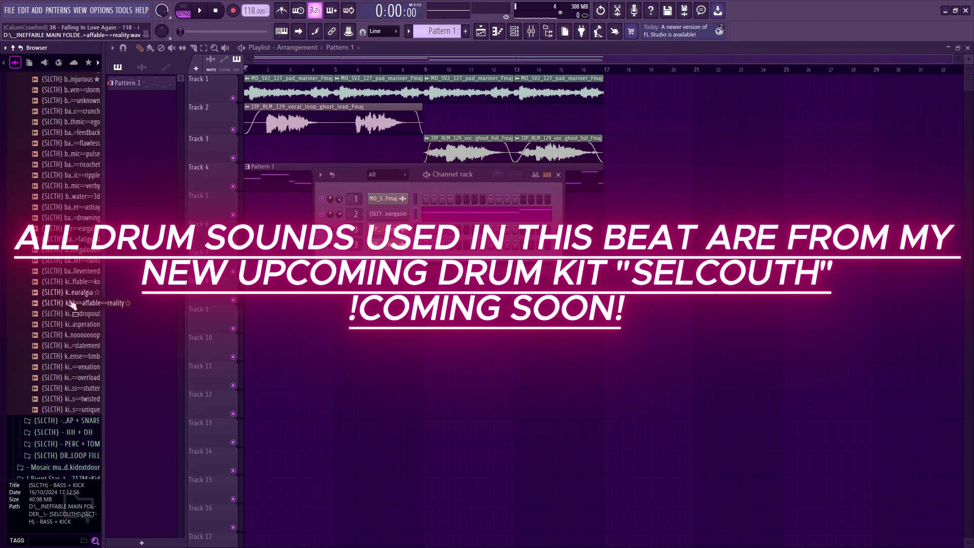
# Audition the affable kicks in the BASS + KICK folder and add kick==affable==neuralgia to the Channel rack as a new channel.
pyautogui.click(66, 303)
pyautogui.click(66, 281)
pyautogui.click(64, 272)
pyautogui.click(63, 282)
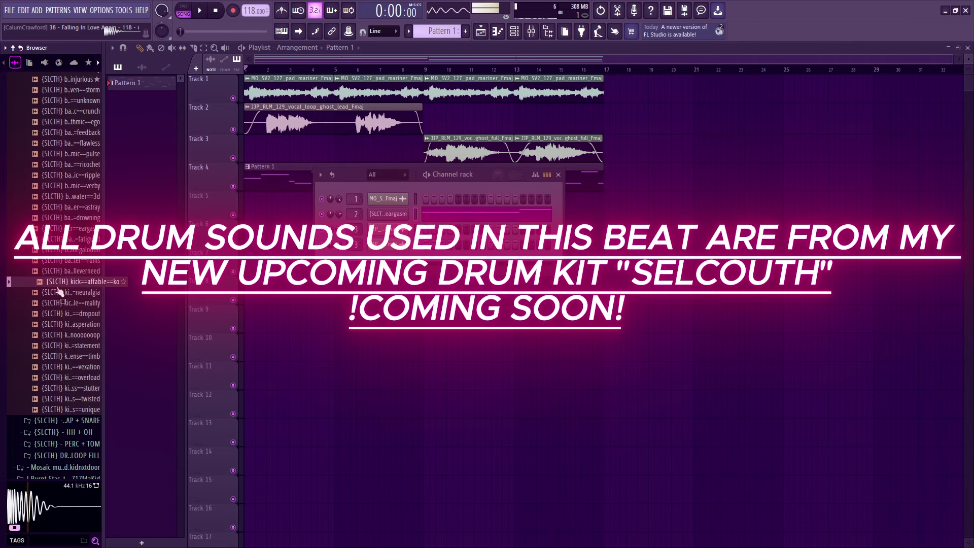
pyautogui.click(62, 293)
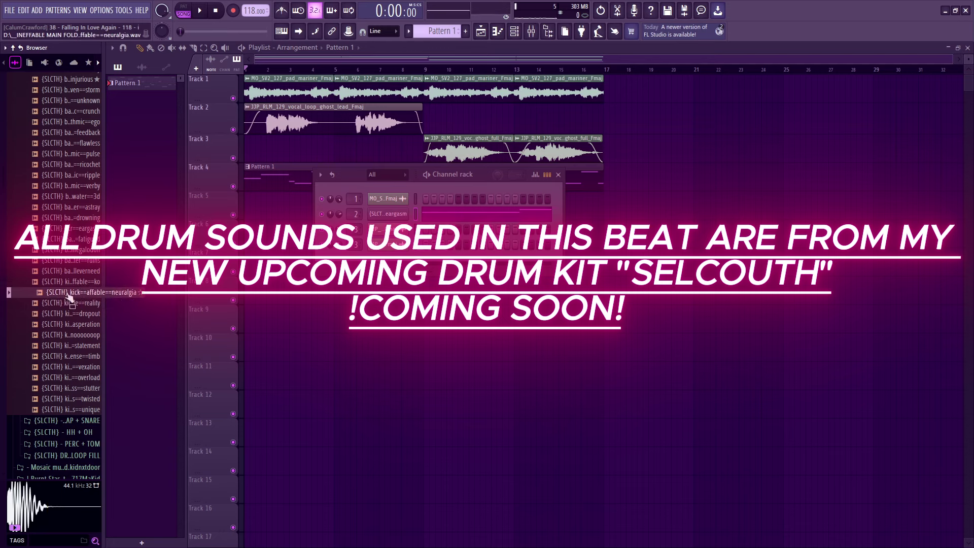
pyautogui.moveTo(69, 294); pyautogui.dragTo(417, 272)
# Audition the remaining immense and transgress kicks in the folder and add kick==immense==vexation to the Channel rack as a new channel.
pyautogui.click(90, 315)
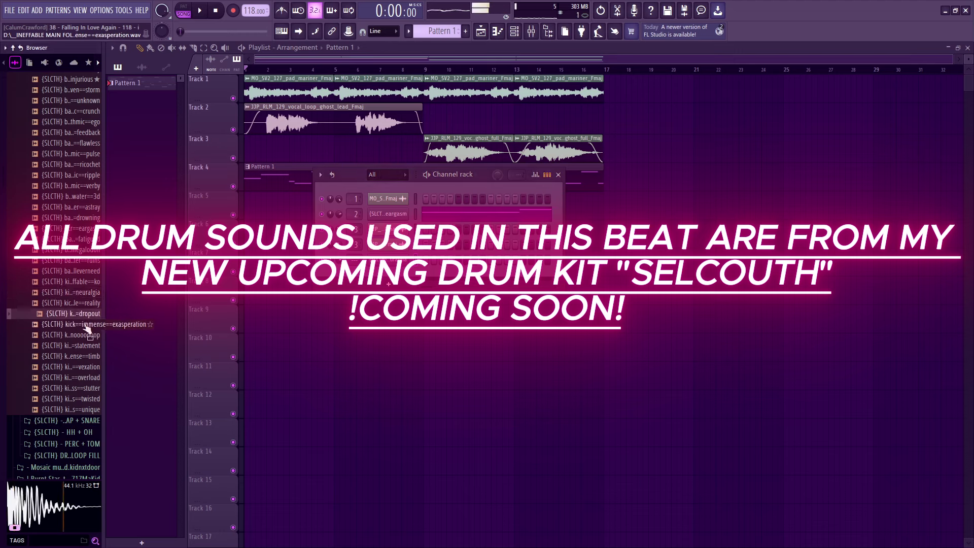
pyautogui.click(76, 336)
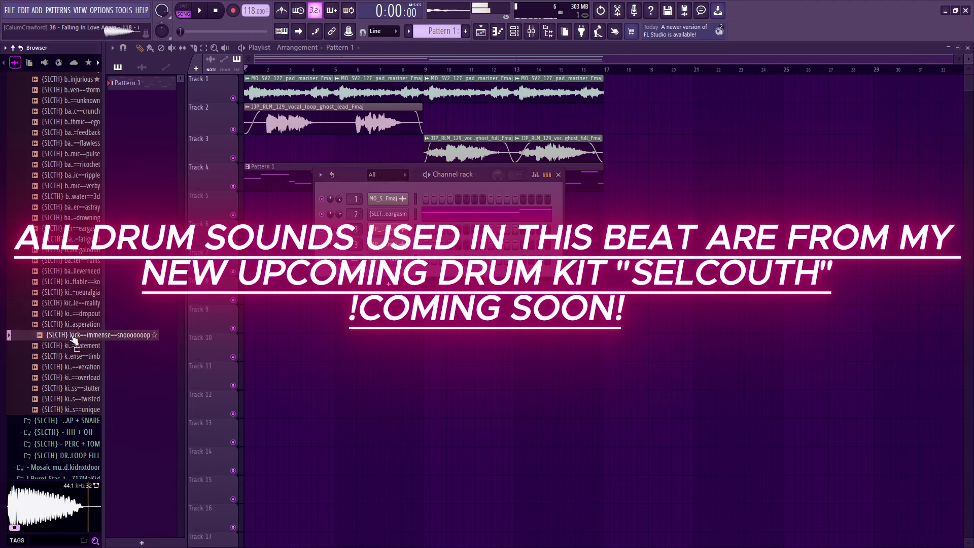
pyautogui.click(72, 348)
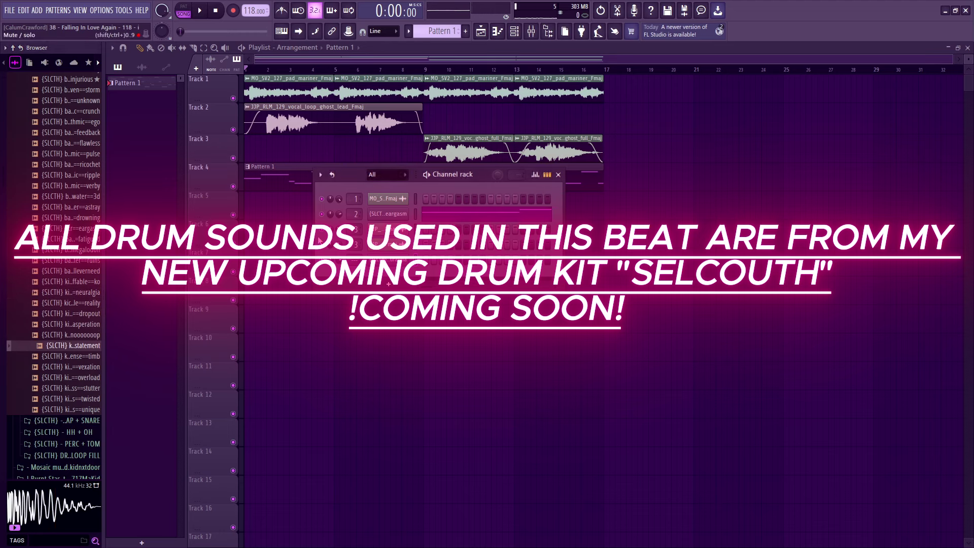
pyautogui.click(87, 356)
pyautogui.click(74, 367)
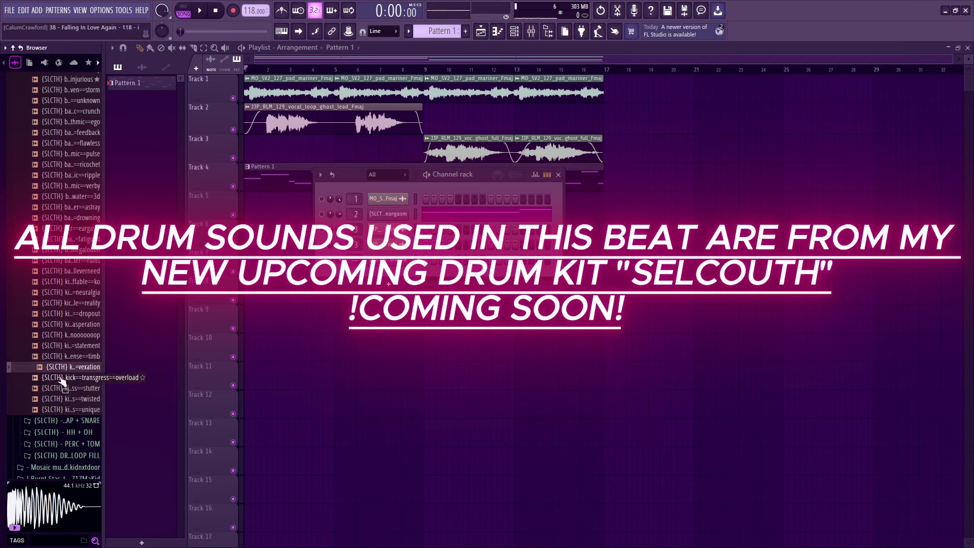
pyautogui.click(65, 378)
pyautogui.click(62, 388)
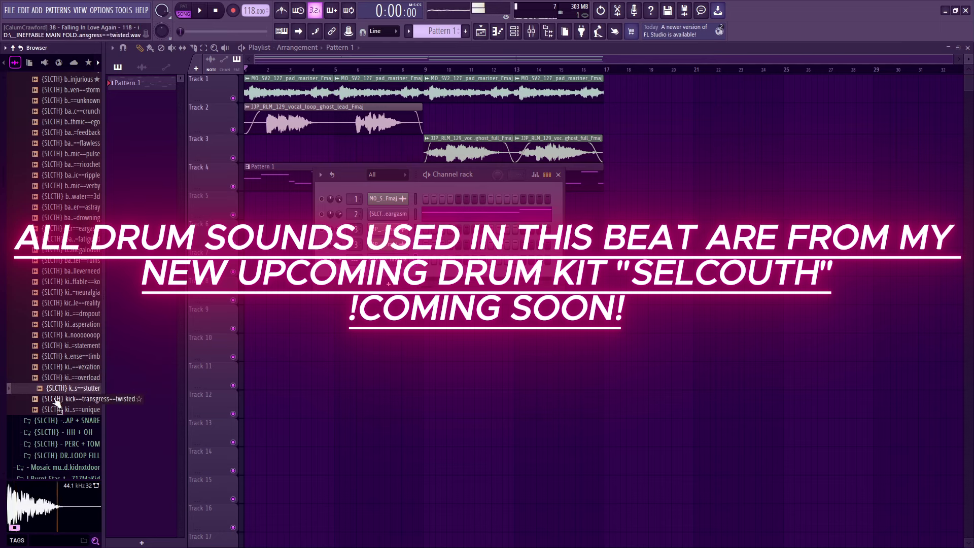
pyautogui.click(58, 399)
pyautogui.click(55, 410)
pyautogui.click(66, 368)
pyautogui.moveTo(66, 368); pyautogui.dragTo(410, 277)
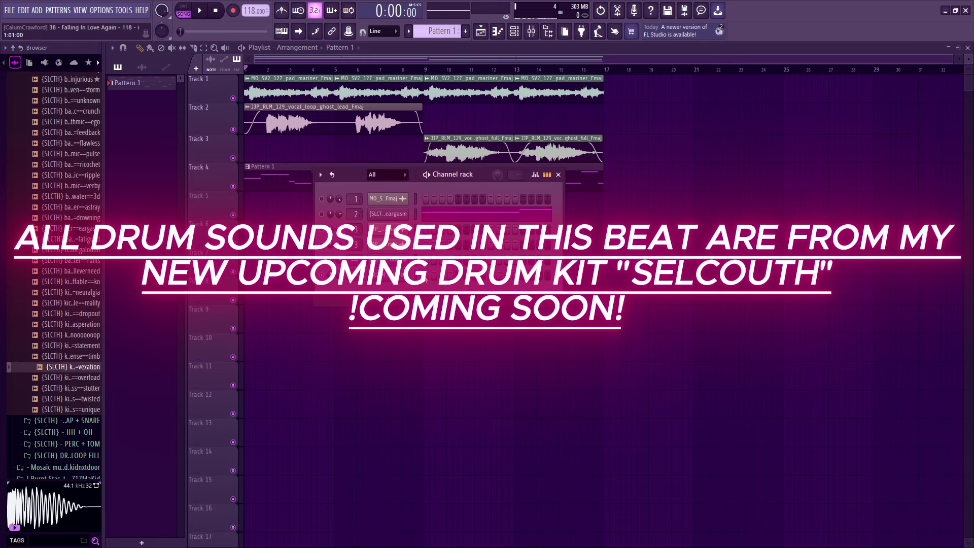
# Turn on the metronome and play back Pattern 1 with the vexation kick on step 1 of bar 1.
pyautogui.click(282, 11)
pyautogui.press('space')
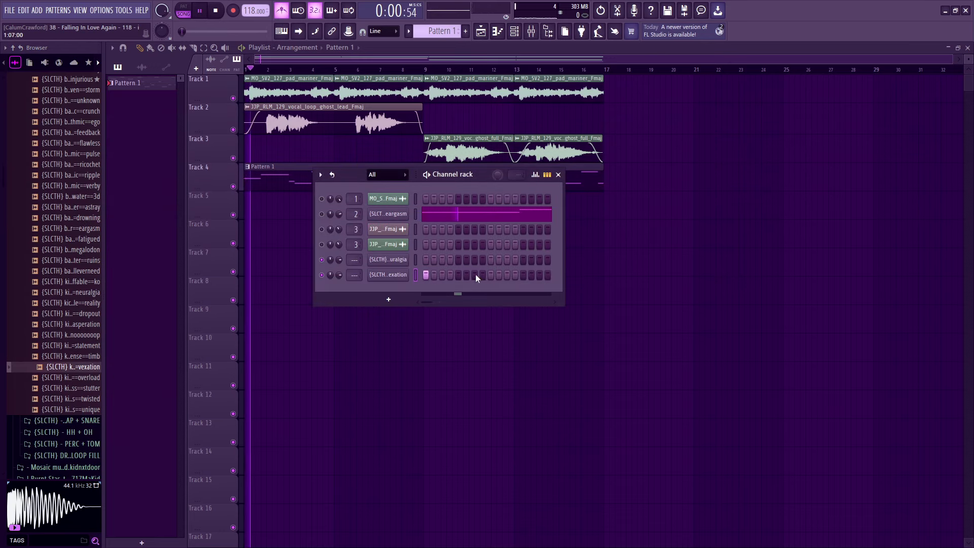
pyautogui.press('space')
pyautogui.press('space')
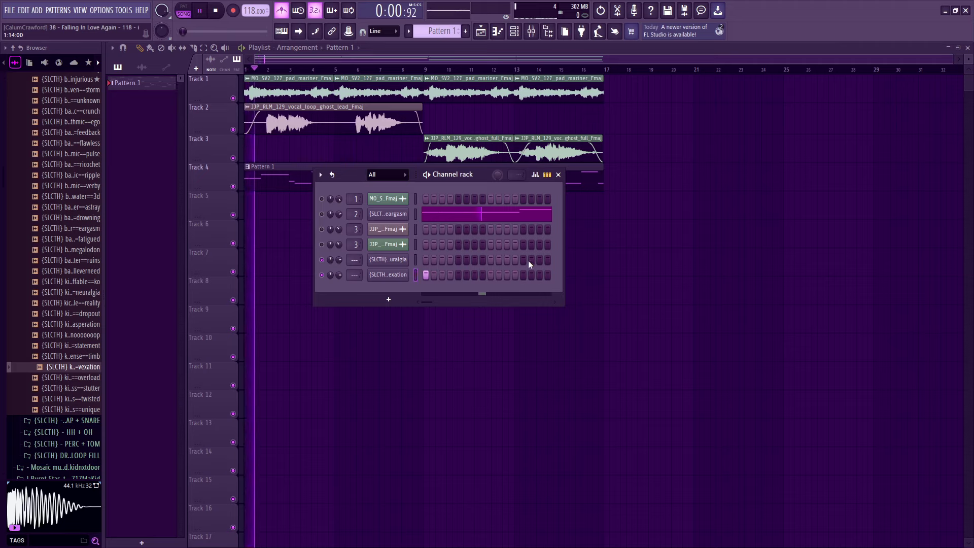
pyautogui.press('space')
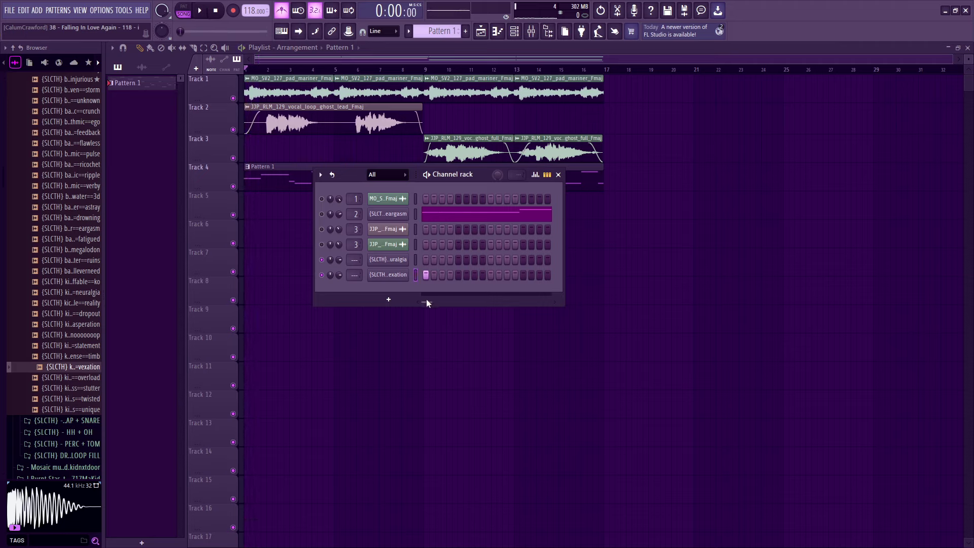
pyautogui.moveTo(426, 302); pyautogui.dragTo(425, 302)
pyautogui.press('space')
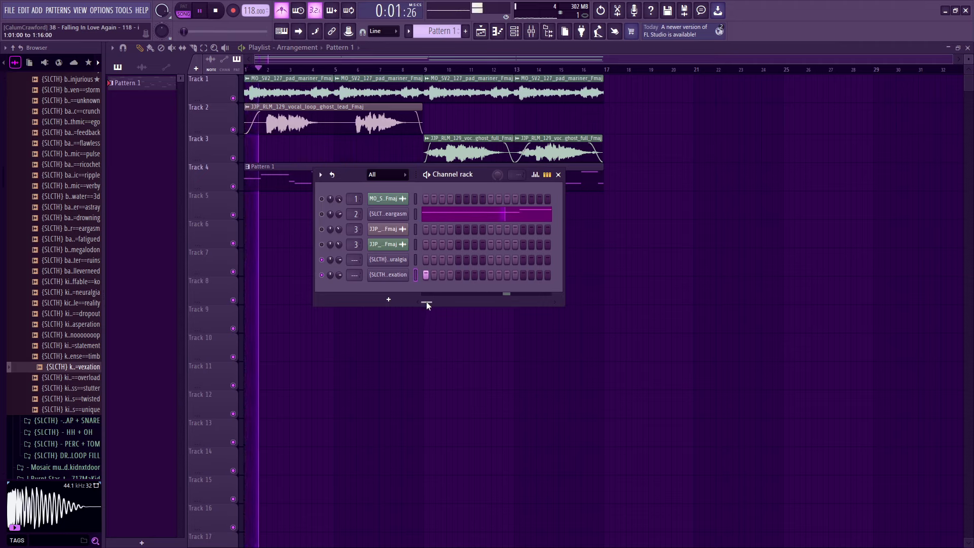
# Try neuralgia kick hits on steps 5, 7 and 9 of bar 2 while playing back the pattern.
pyautogui.click(482, 260)
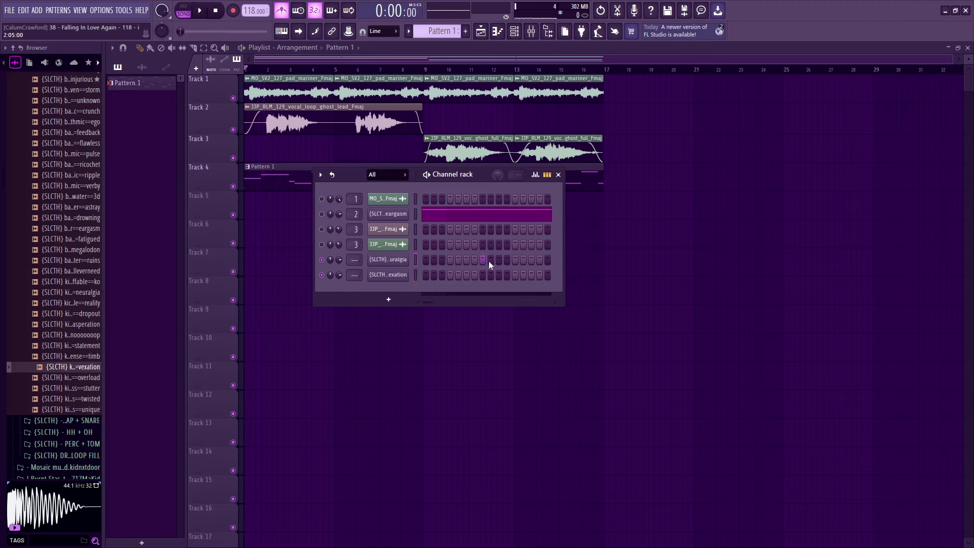
pyautogui.click(499, 259)
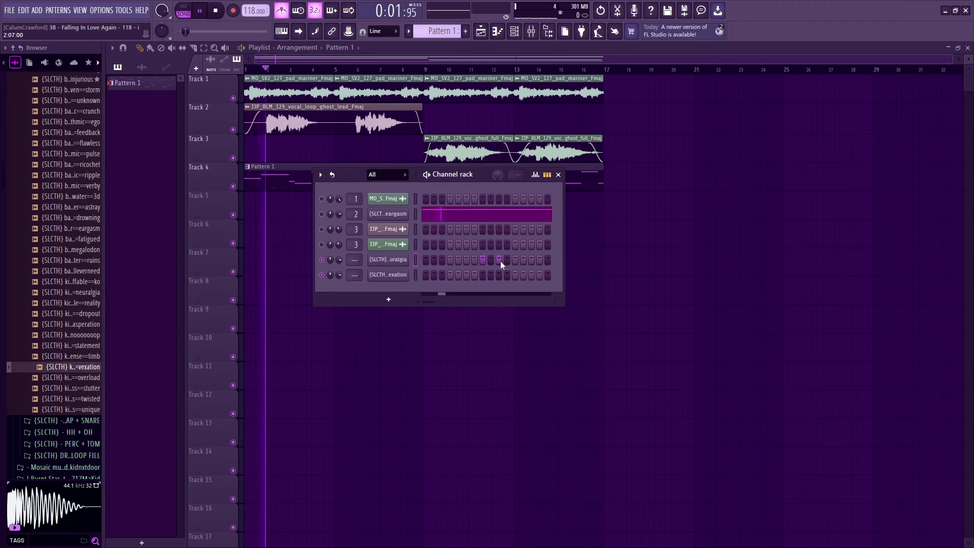
pyautogui.click(500, 260)
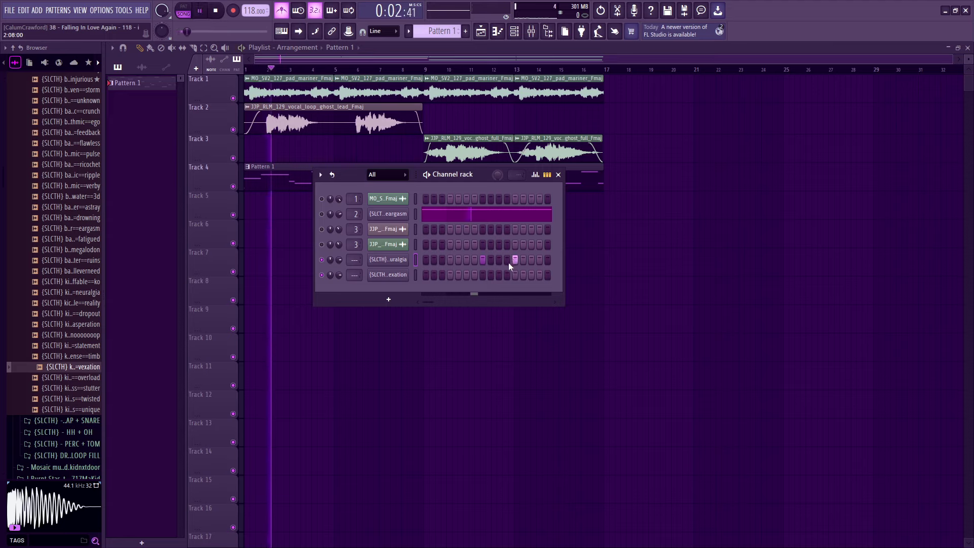
pyautogui.click(514, 261)
pyautogui.press('space')
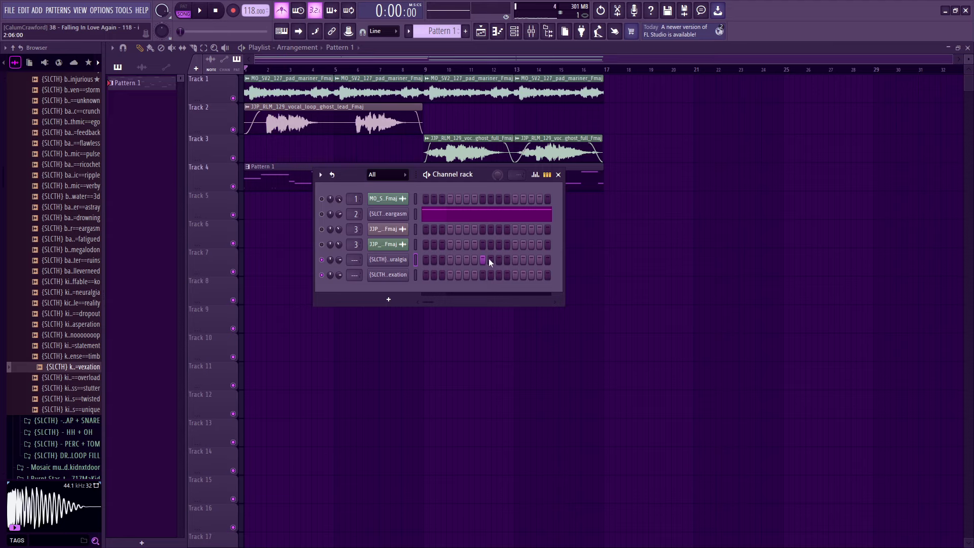
# Place the vexation kick on steps 5 and 9 of bar 2 and the neuralgia kick on step 1 of bar 1.
pyautogui.click(426, 275)
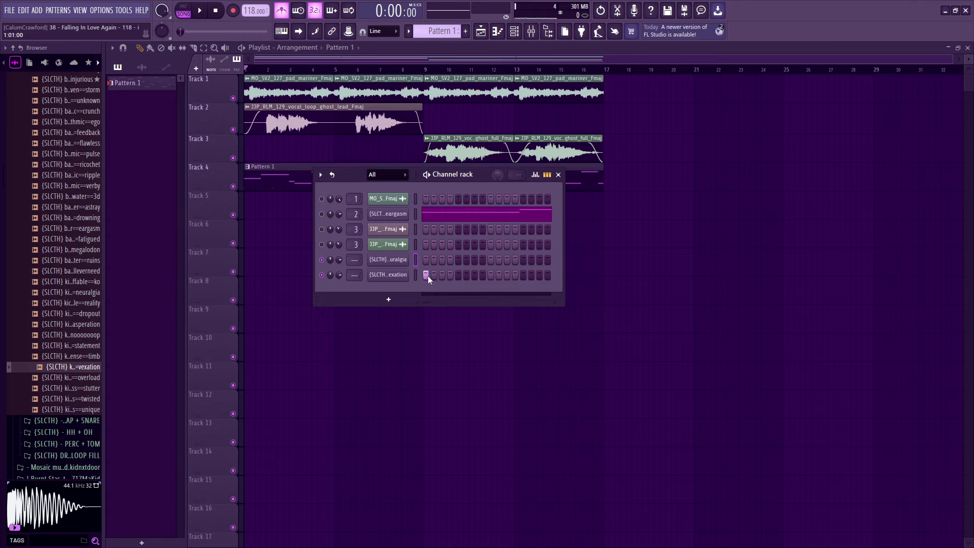
pyautogui.press('space')
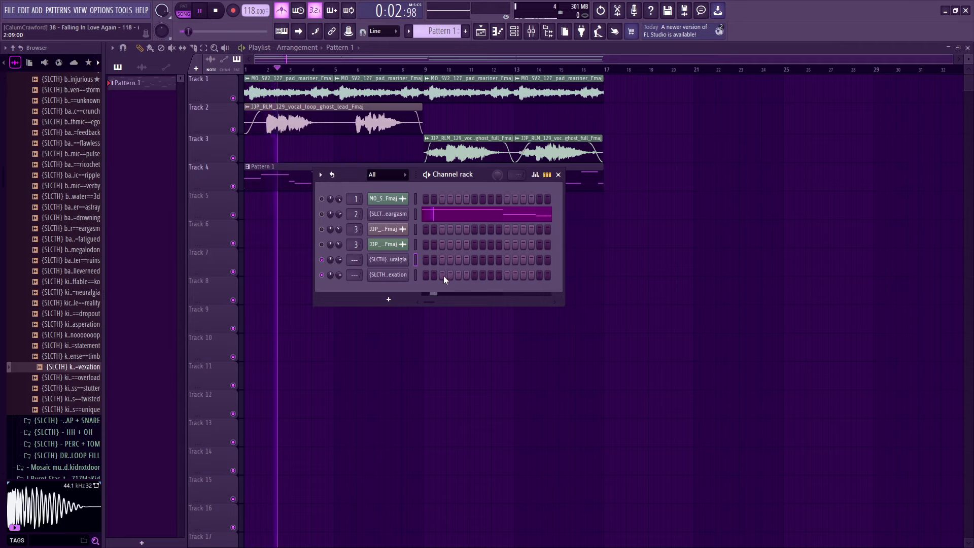
pyautogui.press('space')
pyautogui.press('space')
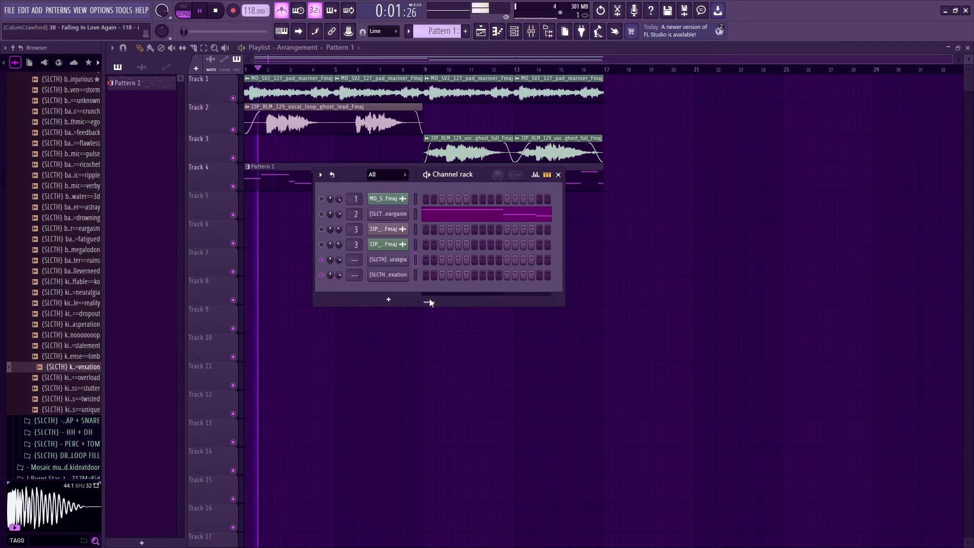
pyautogui.click(451, 275)
pyautogui.click(482, 275)
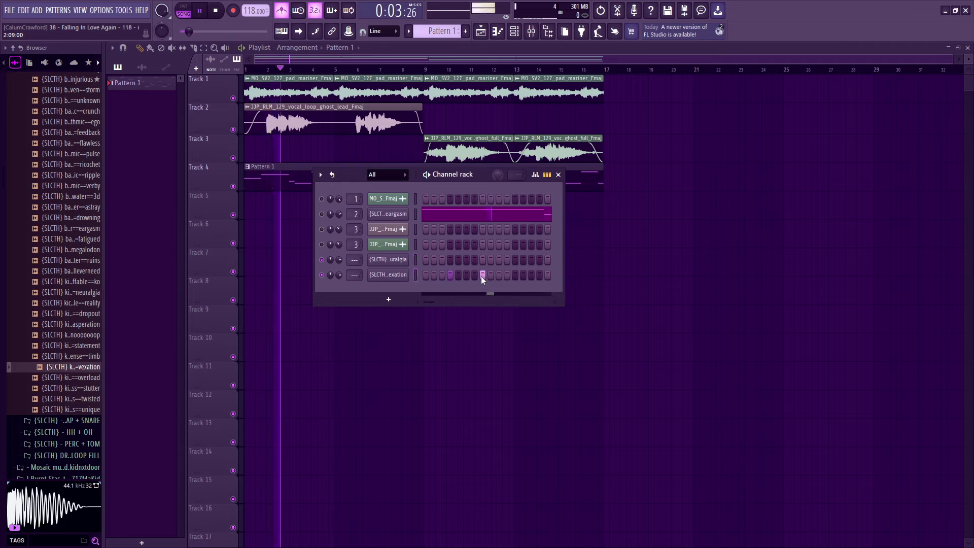
pyautogui.press('space')
pyautogui.press('space')
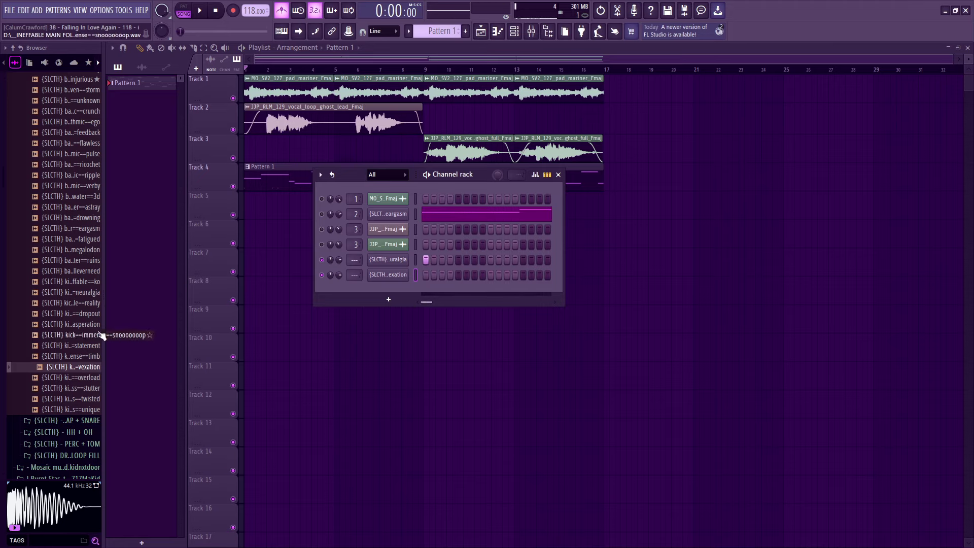
# Try the immense statement and timb kicks in the neuralgia channel and load kick==immense==exasperation there instead.
pyautogui.click(84, 346)
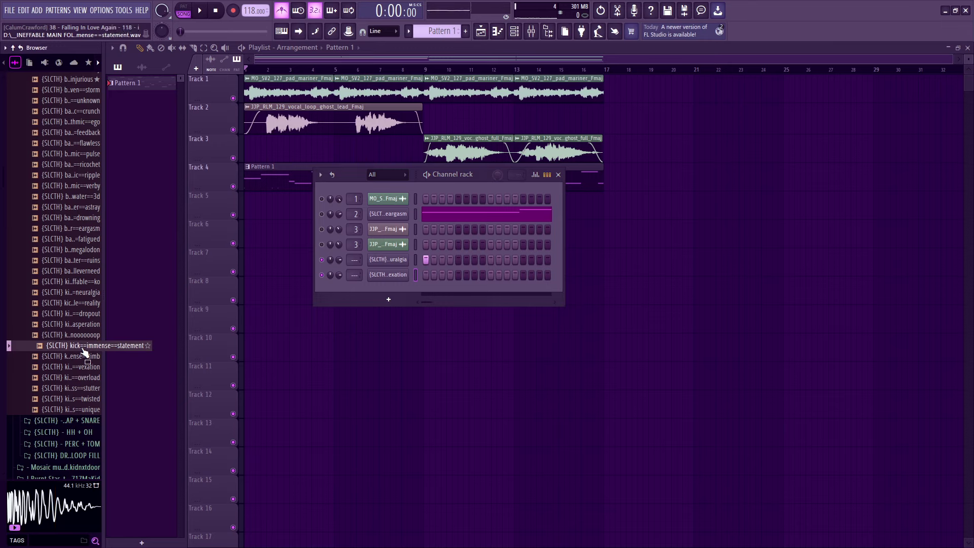
pyautogui.moveTo(85, 352); pyautogui.dragTo(388, 259)
pyautogui.press('space')
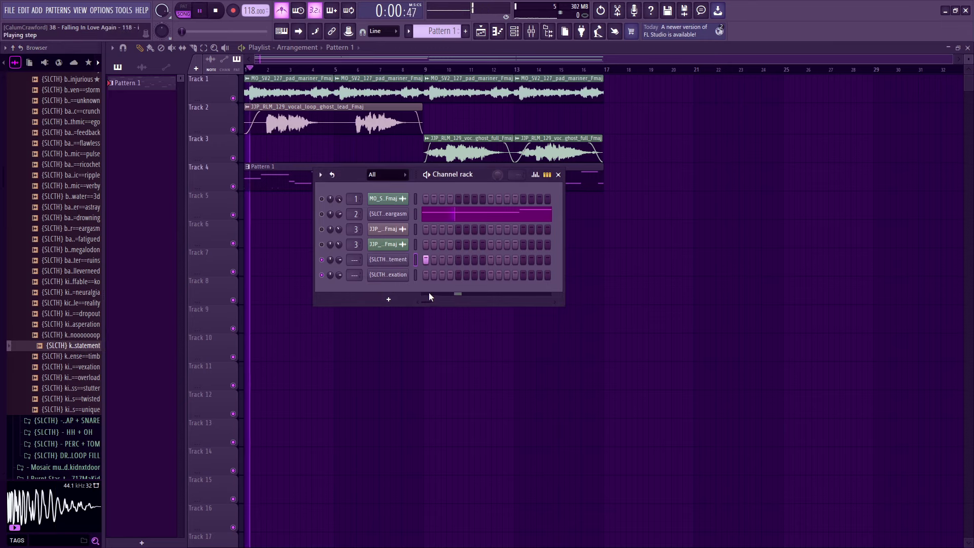
pyautogui.click(81, 356)
pyautogui.moveTo(81, 356); pyautogui.dragTo(393, 259)
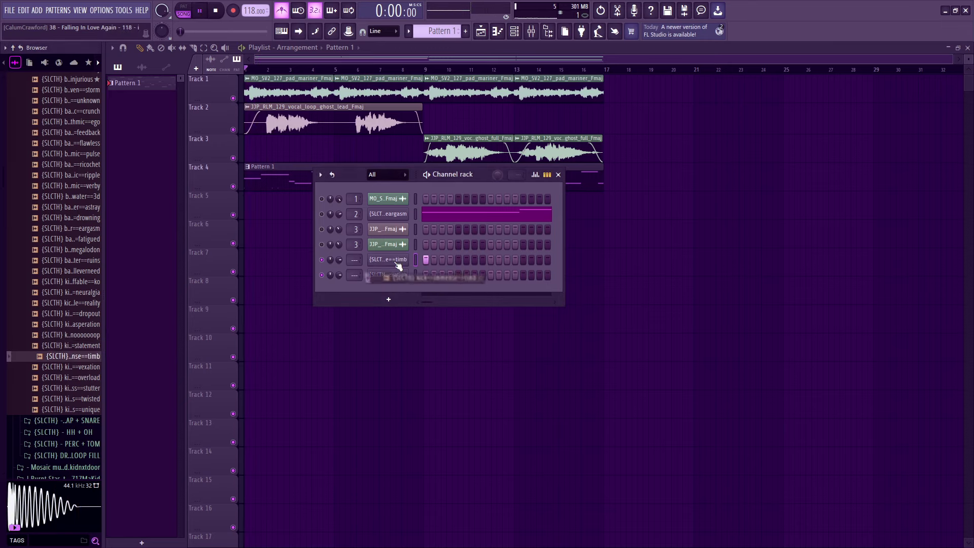
pyautogui.moveTo(81, 324); pyautogui.dragTo(392, 266)
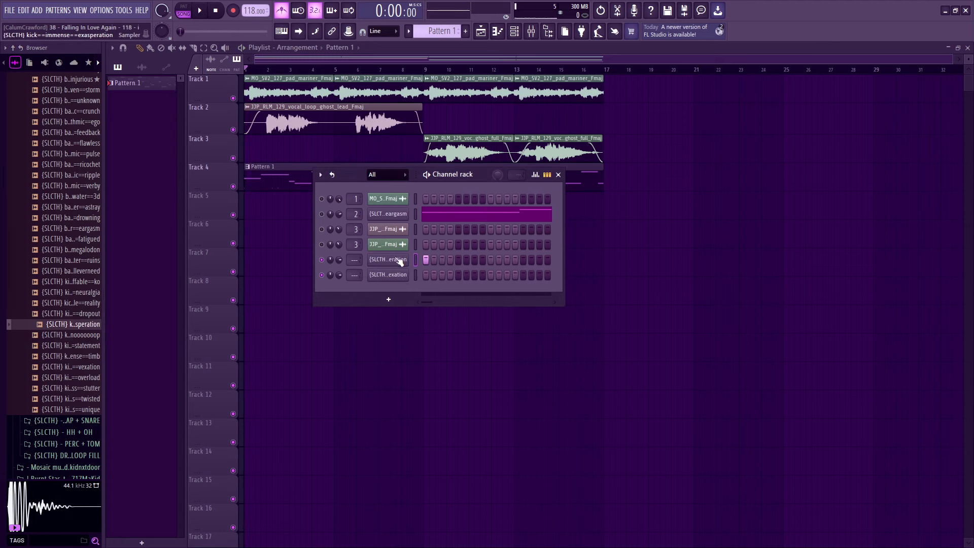
# Set the exasperation kick to Stretch mode with Generic (bleeding) declicking, enable Normalize, and raise its time multiplier to about 168%.
pyautogui.click(400, 260)
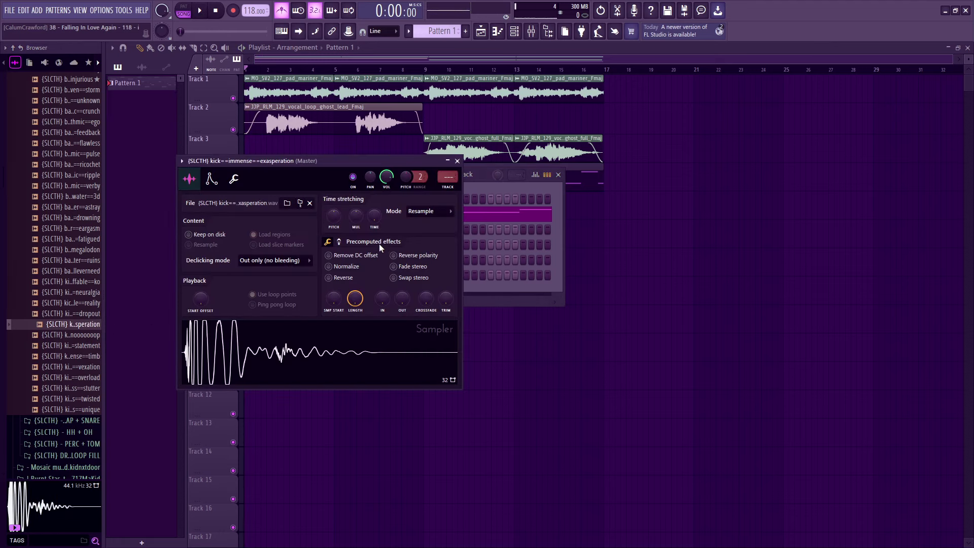
pyautogui.click(440, 218)
pyautogui.click(425, 240)
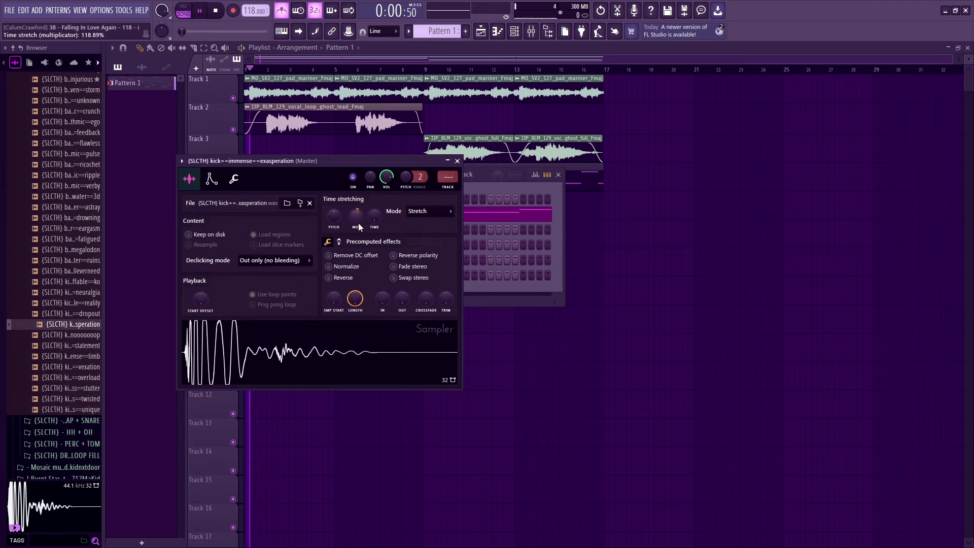
pyautogui.press('space')
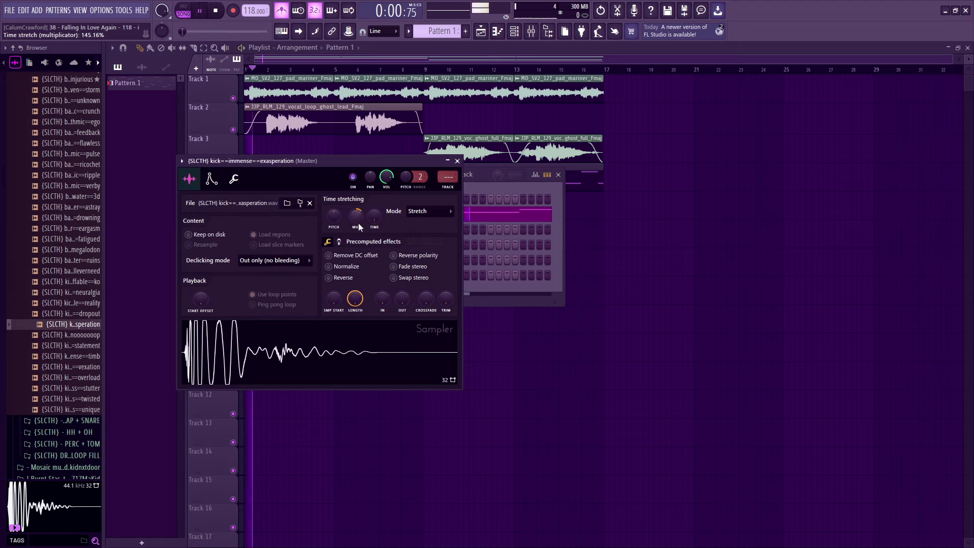
pyautogui.click(297, 260)
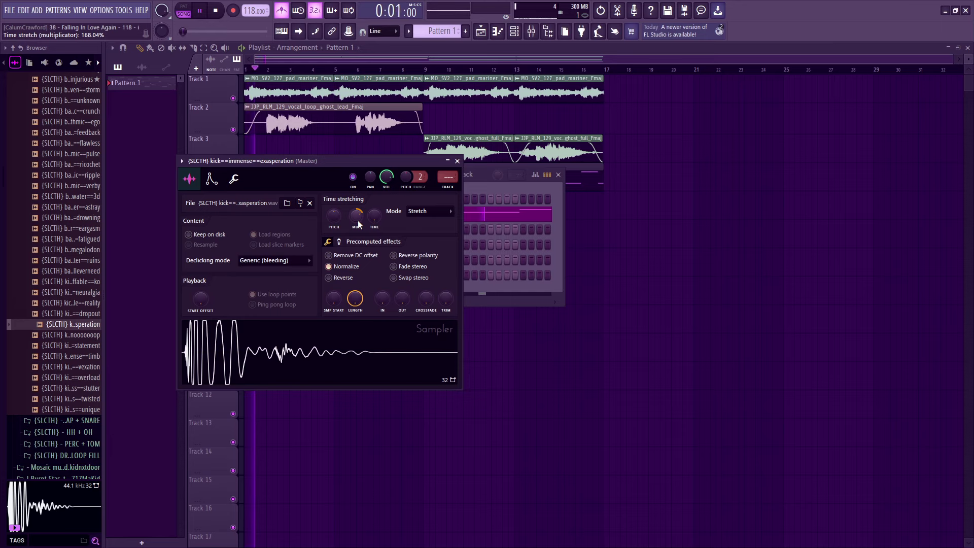
pyautogui.press('space')
pyautogui.moveTo(358, 220); pyautogui.dragTo(358, 221)
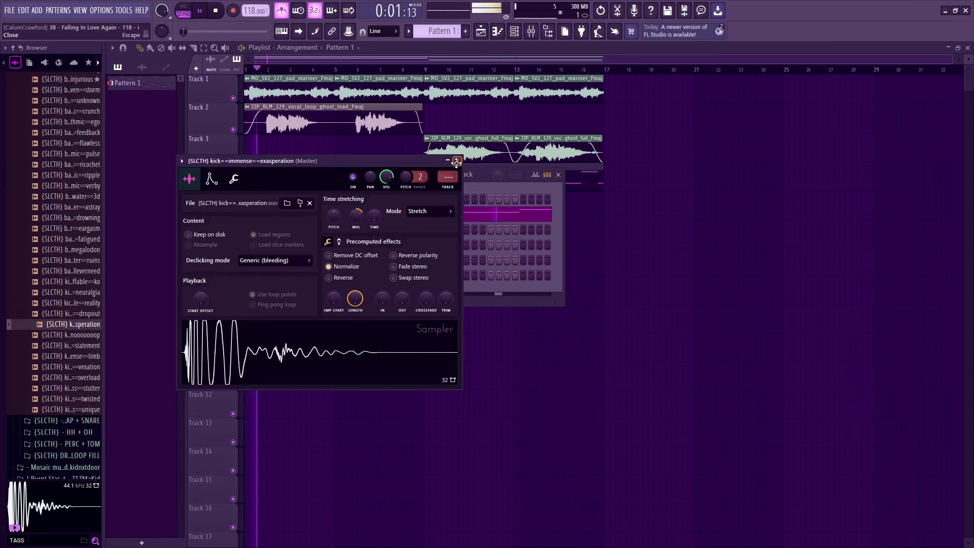
pyautogui.click(456, 161)
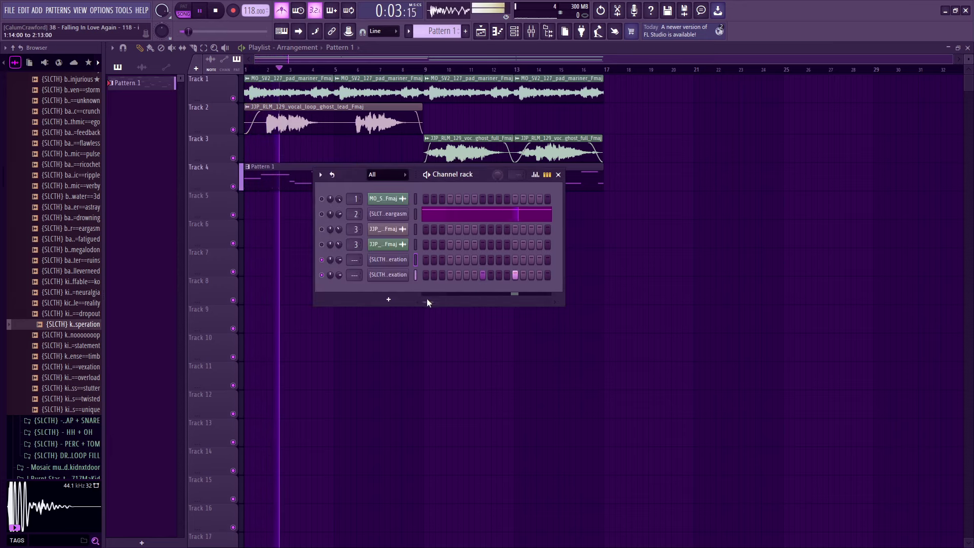
# Shorten the vexation kick sample slightly with the sampler's length control.
pyautogui.press('space')
pyautogui.press('space')
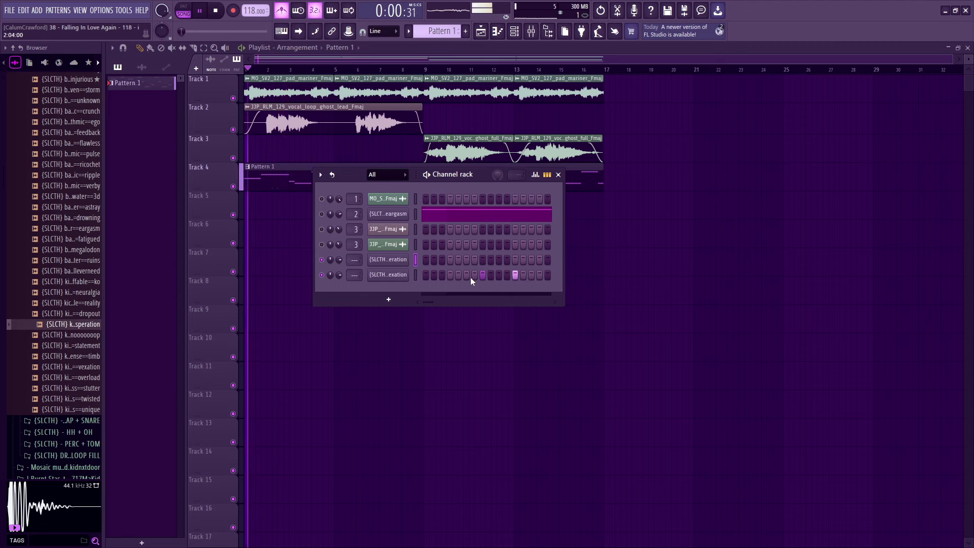
pyautogui.click(404, 277)
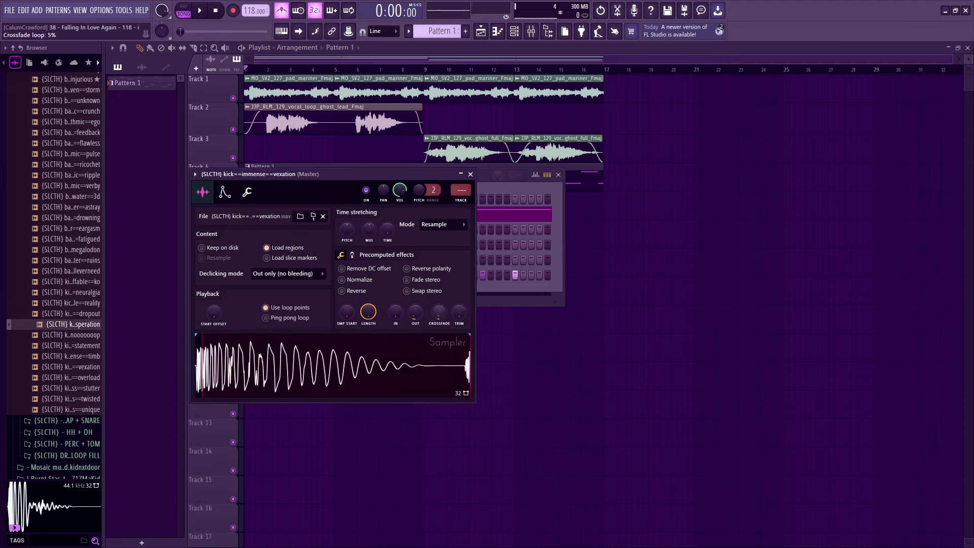
pyautogui.moveTo(368, 312); pyautogui.dragTo(368, 316)
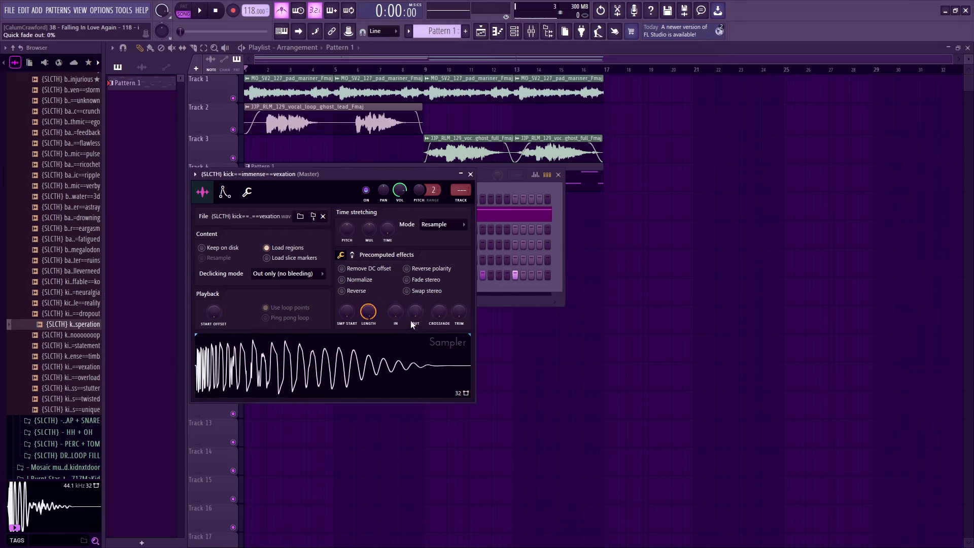
pyautogui.click(408, 360)
pyautogui.moveTo(368, 315); pyautogui.dragTo(368, 322)
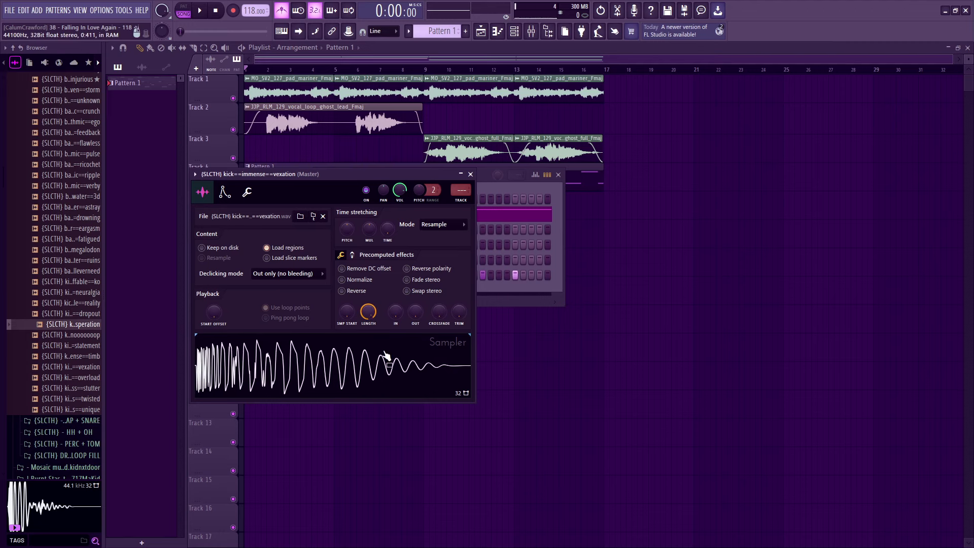
pyautogui.click(471, 174)
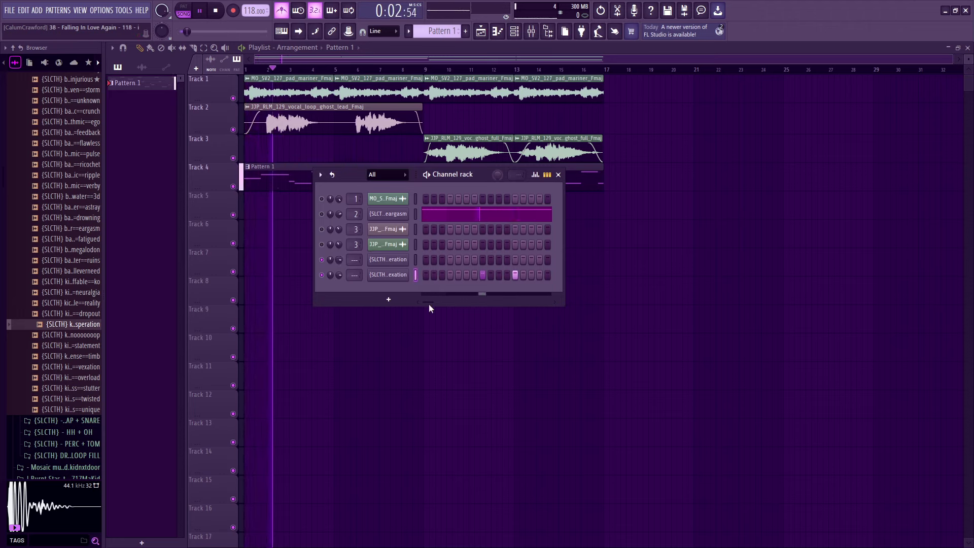
# Repeat the exasperation kick hit every two bars from bar 1 through bar 15 in the piano roll.
pyautogui.click(497, 32)
pyautogui.press('space')
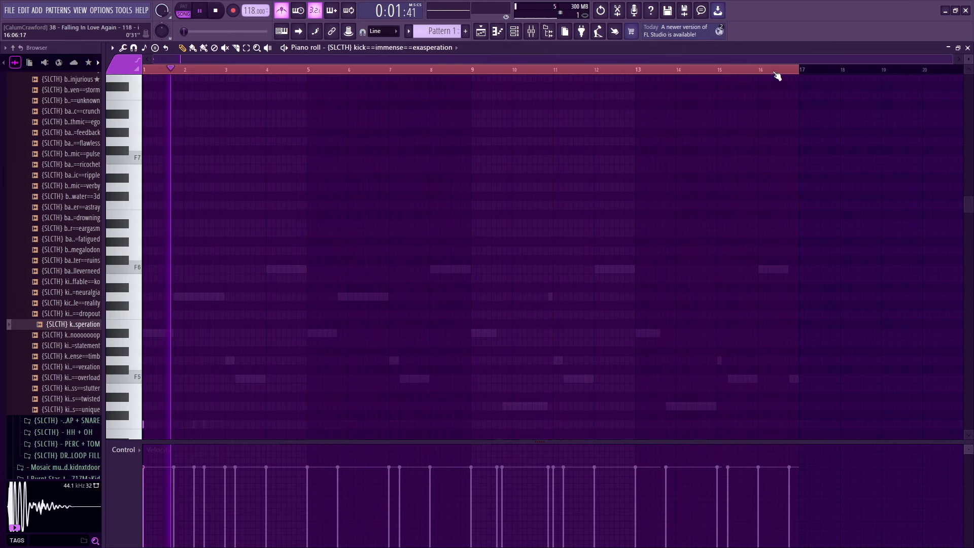
pyautogui.moveTo(777, 76); pyautogui.dragTo(225, 86)
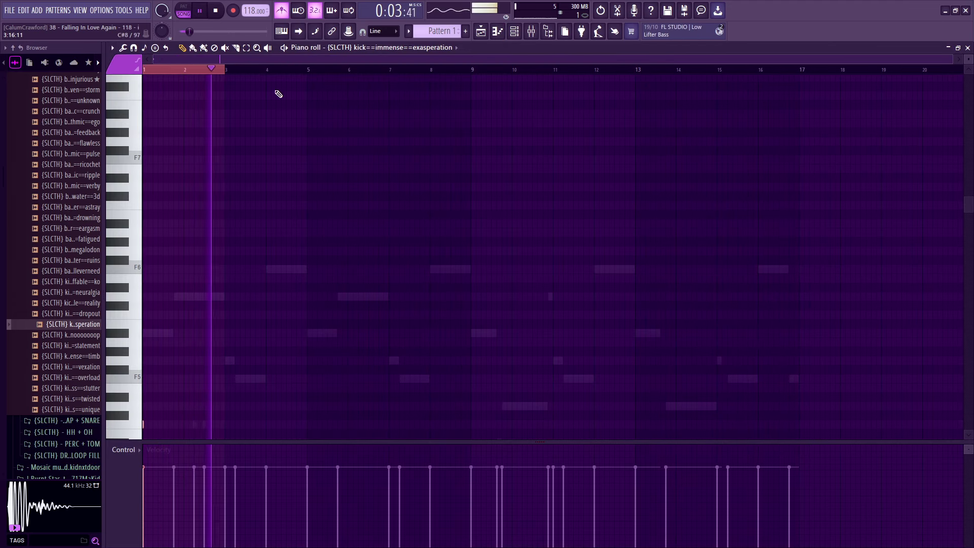
pyautogui.hotkey('ctrl', 'b')
pyautogui.scroll(-3, 411, 195)
pyautogui.hotkey('ctrl', 'b')
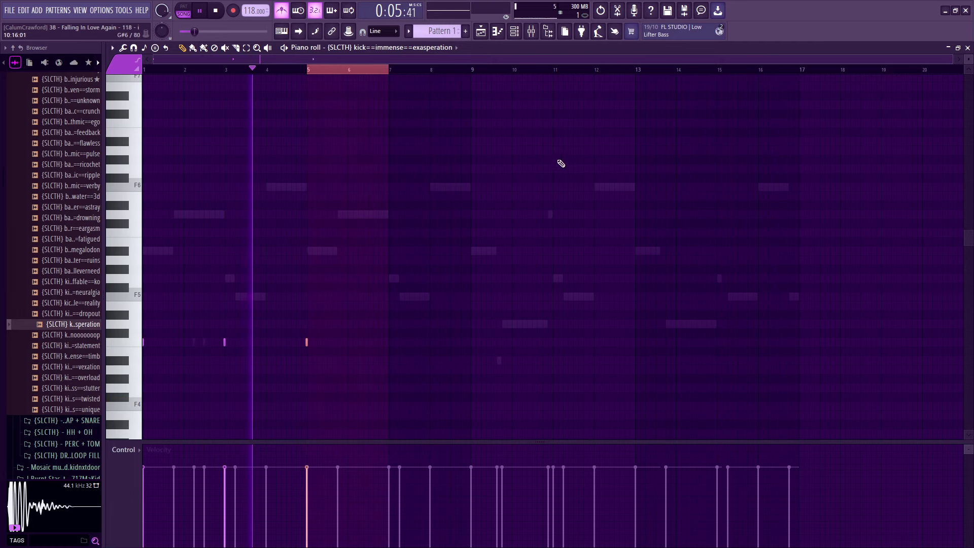
pyautogui.hotkey('ctrl', 'b')
pyautogui.hotkey('ctrl', 'b')
pyautogui.hotkey('ctrl', 'b')
pyautogui.hotkey('ctrl', 'b')
pyautogui.hotkey('ctrl', 'b')
pyautogui.moveTo(783, 80); pyautogui.dragTo(709, 79)
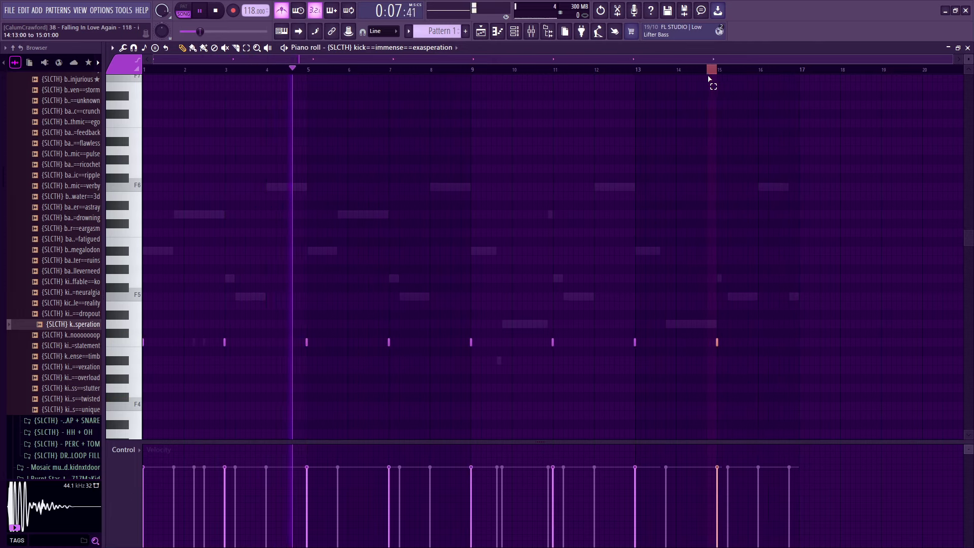
# Switch the piano roll to the vexation kick and repeat its first four bars through bar 16.
pyautogui.click(430, 48)
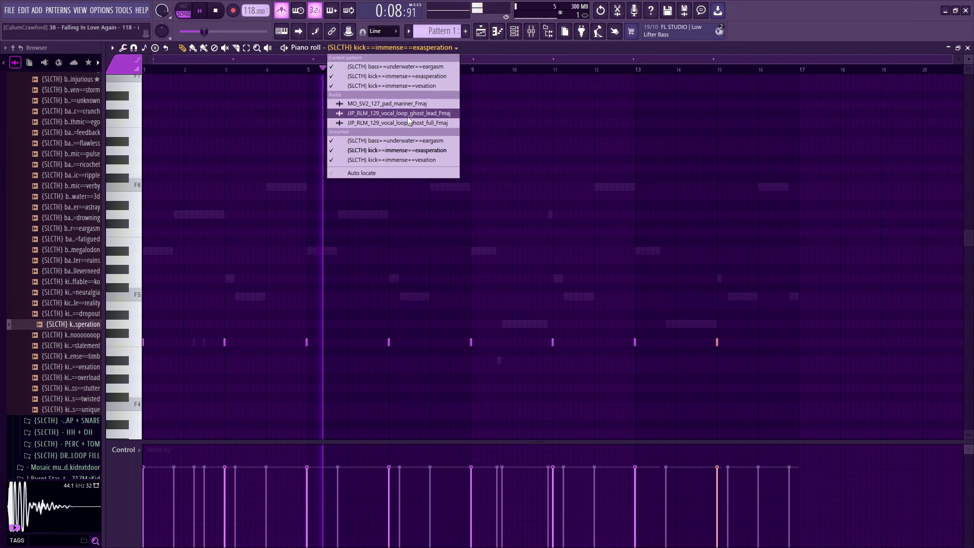
pyautogui.click(387, 160)
pyautogui.moveTo(309, 77); pyautogui.dragTo(1, 74)
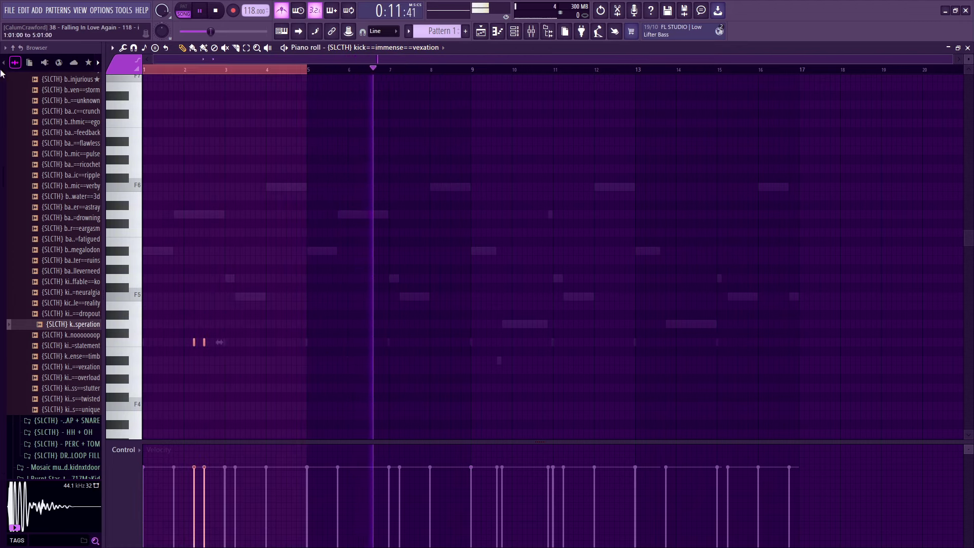
pyautogui.hotkey('ctrl', 'b')
pyautogui.hotkey('ctrl', 'b')
pyautogui.hotkey('ctrl', 'b')
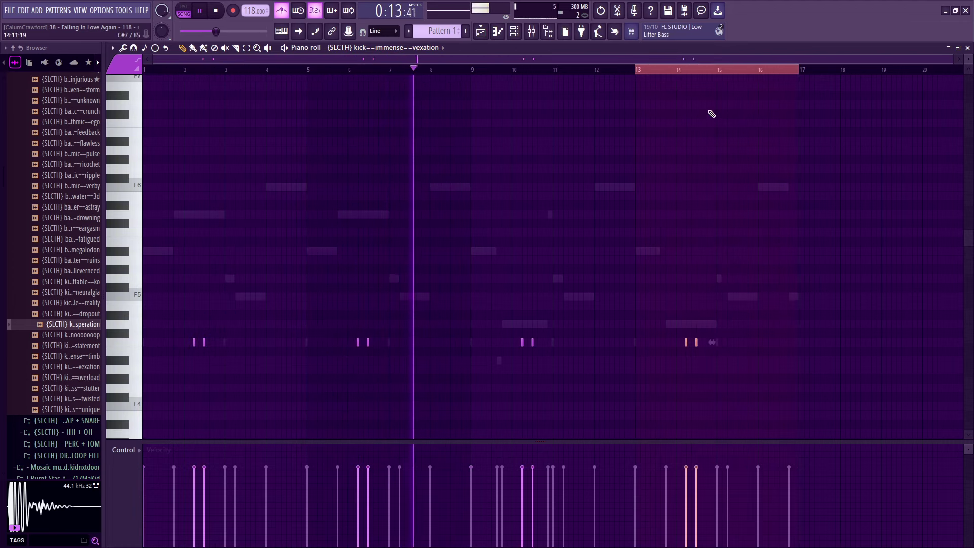
pyautogui.click(598, 72)
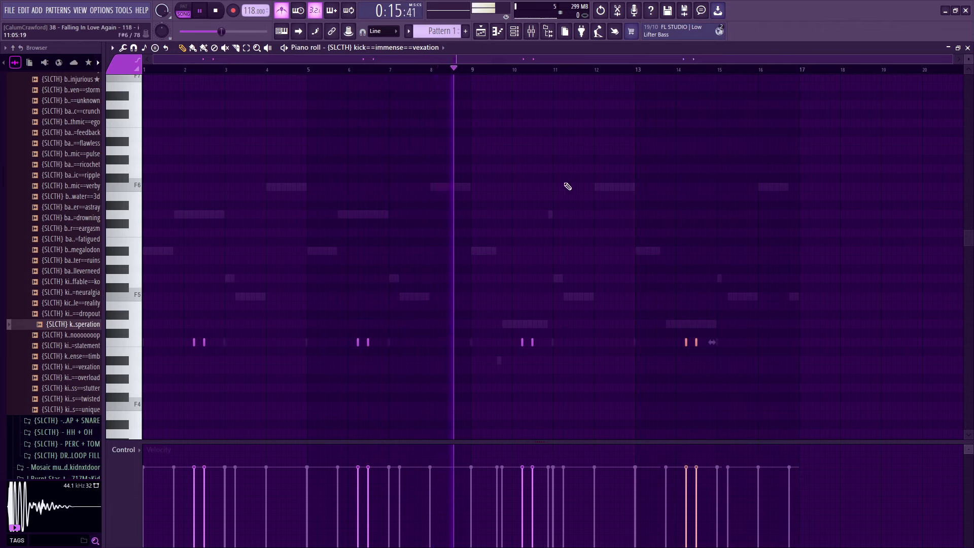
# Copy the pair of vexation kick hits from bar 14 to bar 16.
pyautogui.click(565, 185)
pyautogui.rightClick(607, 189)
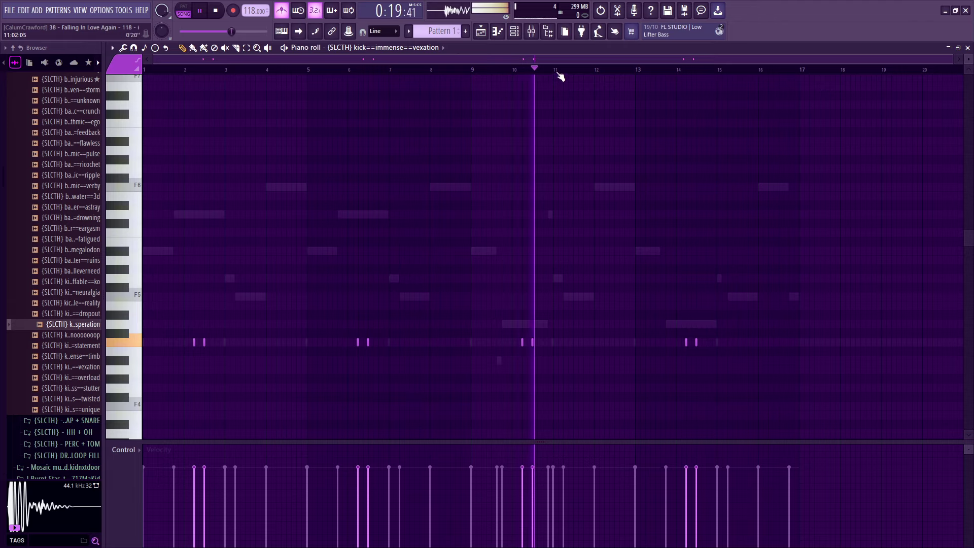
pyautogui.moveTo(555, 76)
pyautogui.mouseDown()
pyautogui.moveTo(479, 93)
pyautogui.moveTo(583, 93)
pyautogui.moveTo(559, 94)
pyautogui.mouseUp()
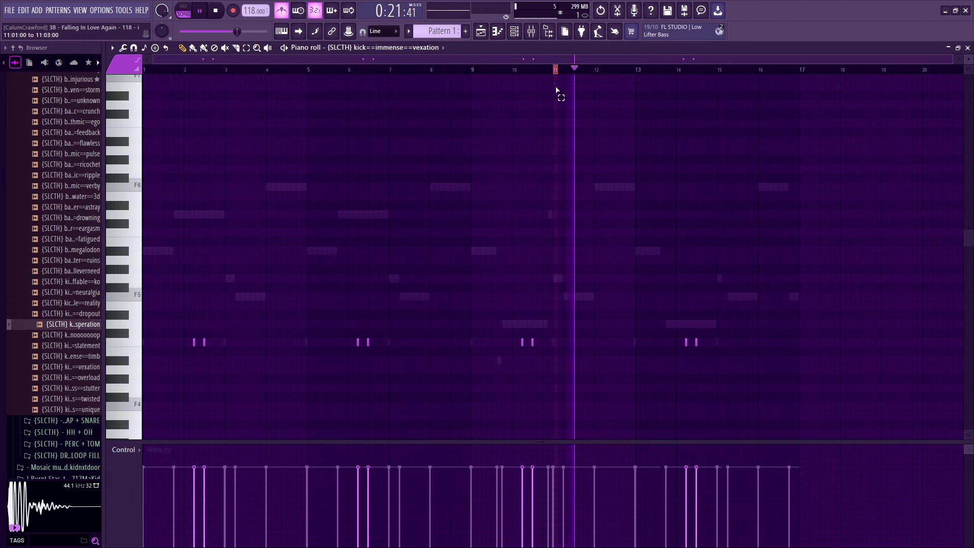
pyautogui.moveTo(722, 78); pyautogui.dragTo(634, 83)
pyautogui.moveTo(717, 76); pyautogui.dragTo(776, 73)
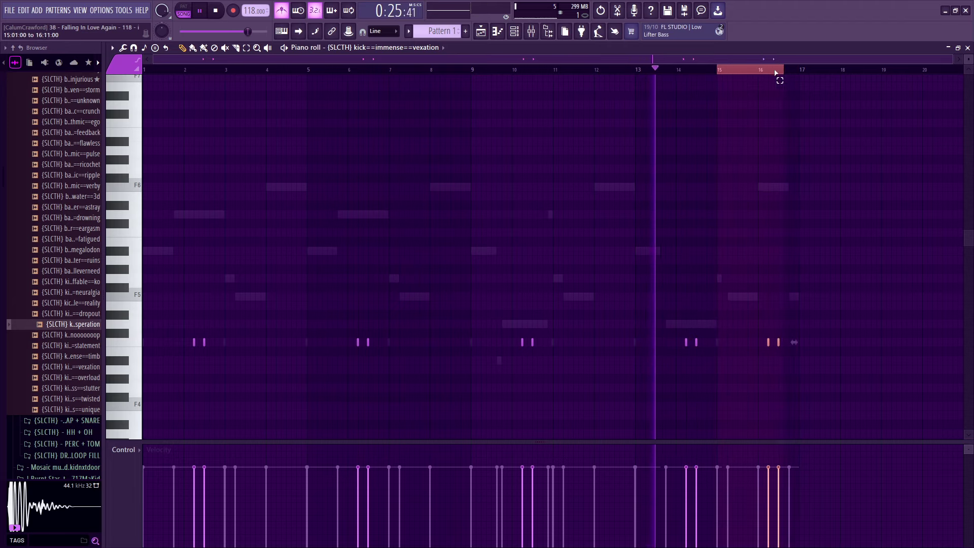
pyautogui.click(716, 71)
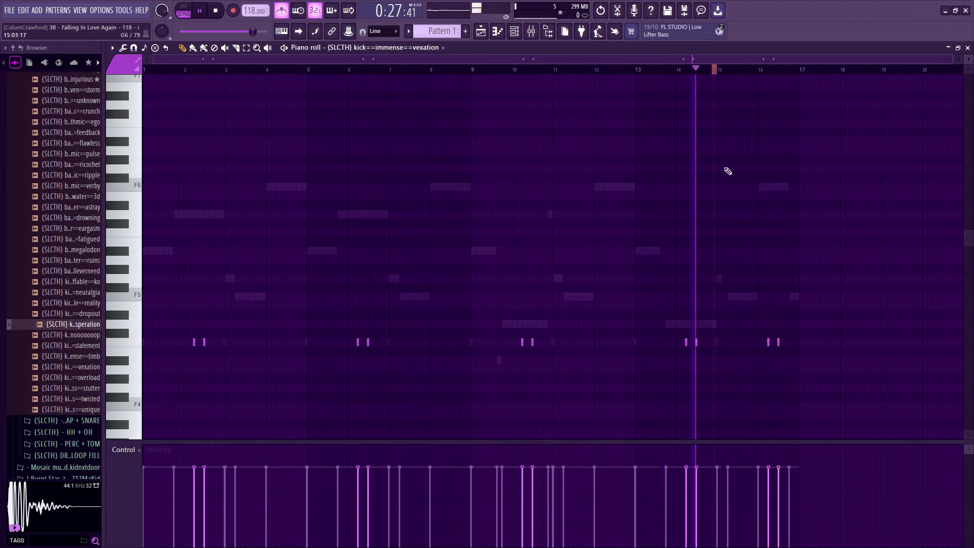
# Move the last vexation kick hit in bar 16 two steps later and play back the ending.
pyautogui.click(525, 42)
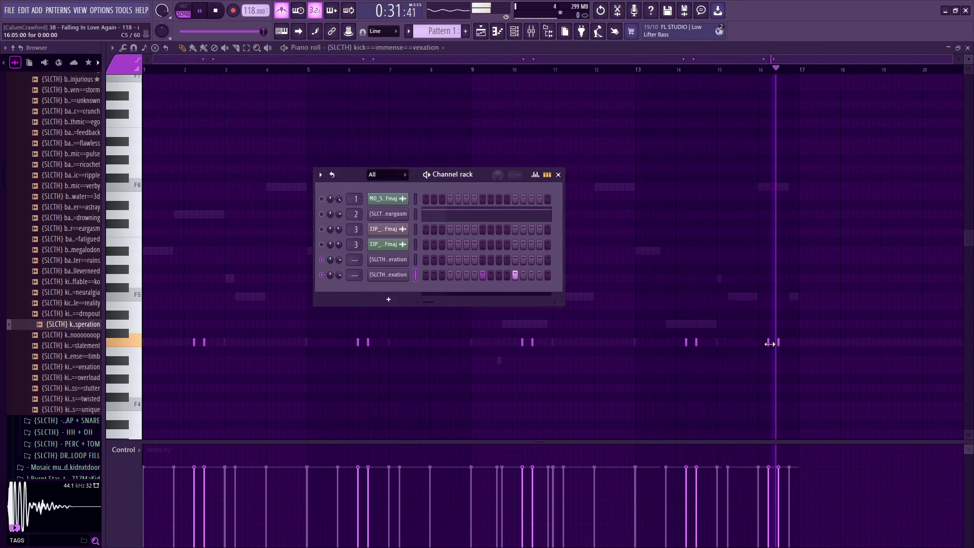
pyautogui.moveTo(778, 342); pyautogui.dragTo(783, 342)
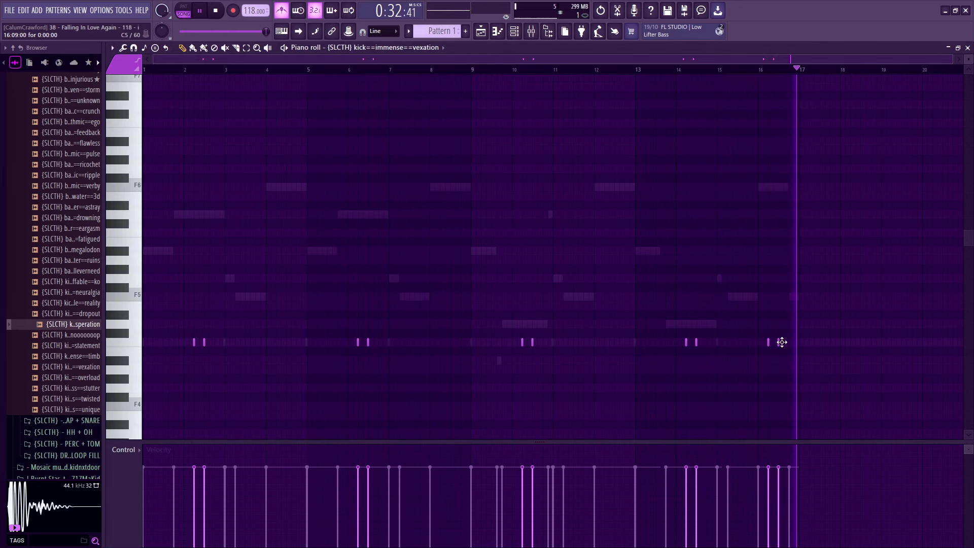
pyautogui.click(764, 71)
pyautogui.press('space')
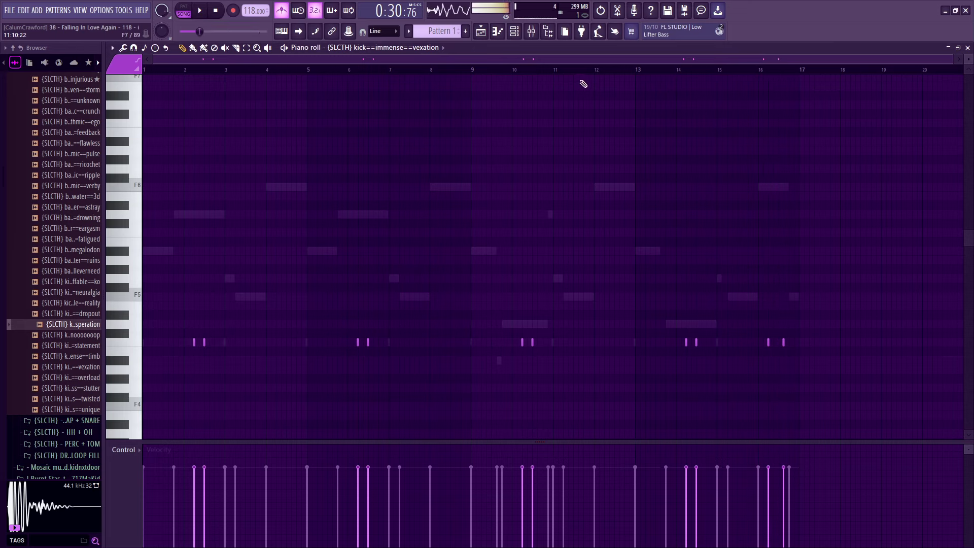
# Add the perc==digital==background sample as a new channel and try a hit on step 2 of bar 1.
pyautogui.click(520, 35)
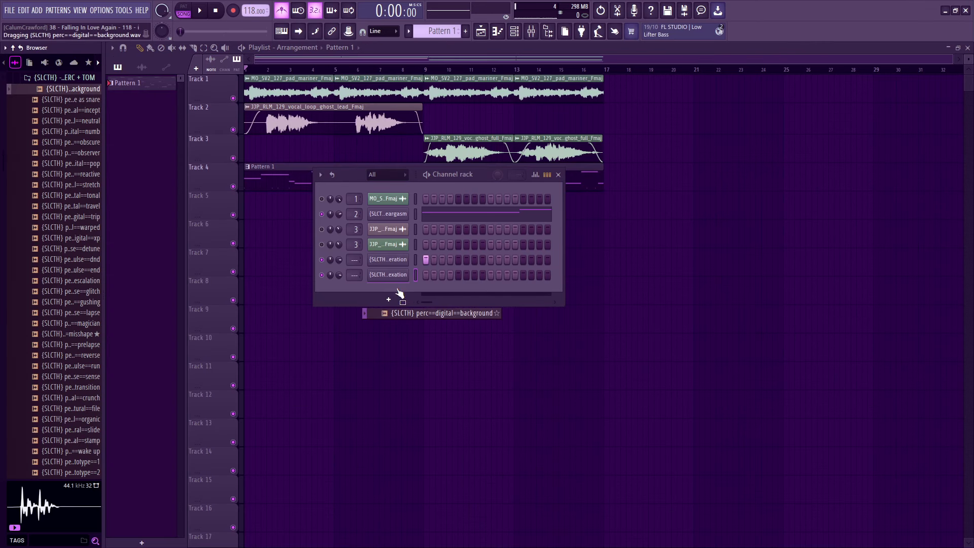
pyautogui.press('super')
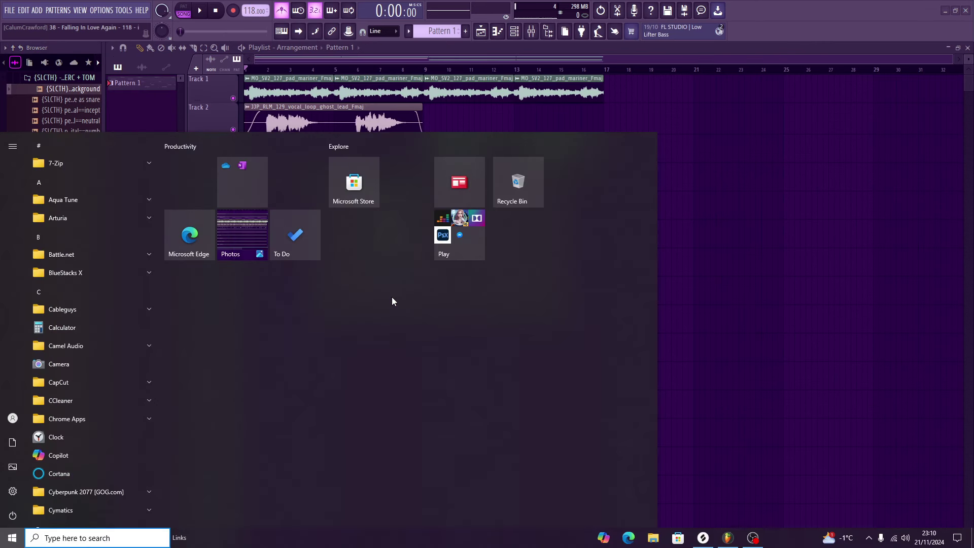
pyautogui.press('super')
pyautogui.click(434, 291)
pyautogui.press('space')
pyautogui.press('space')
pyautogui.rightClick(434, 290)
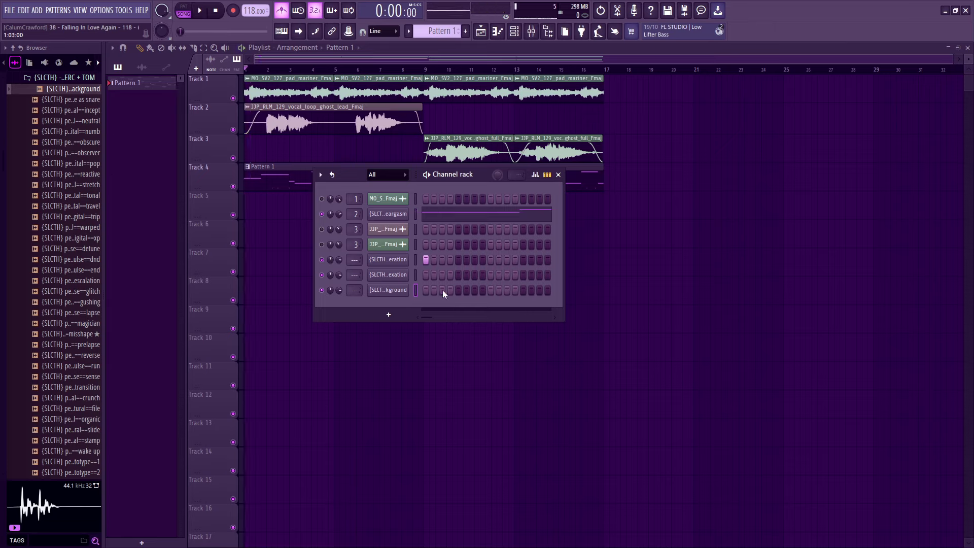
# Place a background percussion hit on step 3 of bar 1 and try another on step 11 during playback.
pyautogui.click(442, 291)
pyautogui.press('space')
pyautogui.press('space')
pyautogui.click(507, 290)
pyautogui.press('space')
pyautogui.click(401, 292)
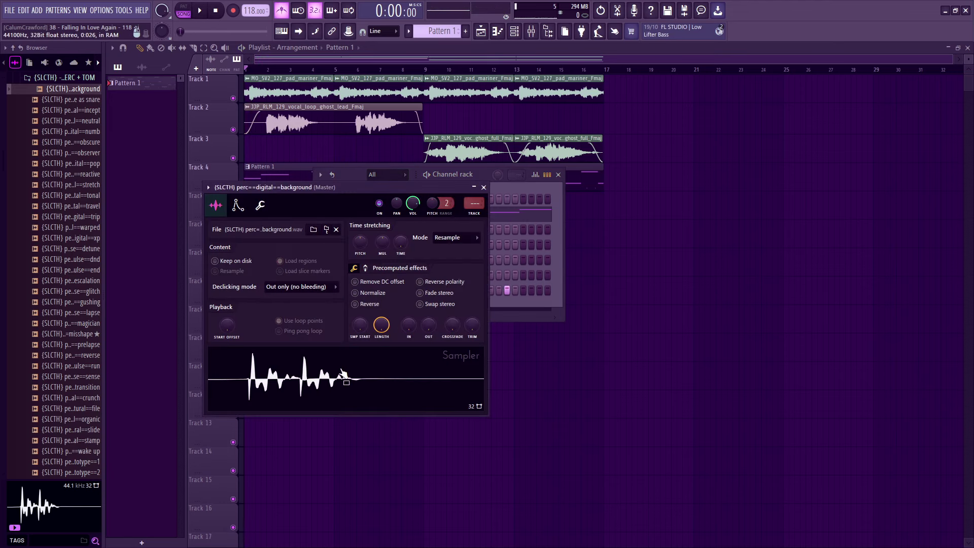
pyautogui.click(484, 188)
pyautogui.press('space')
pyautogui.click(507, 290)
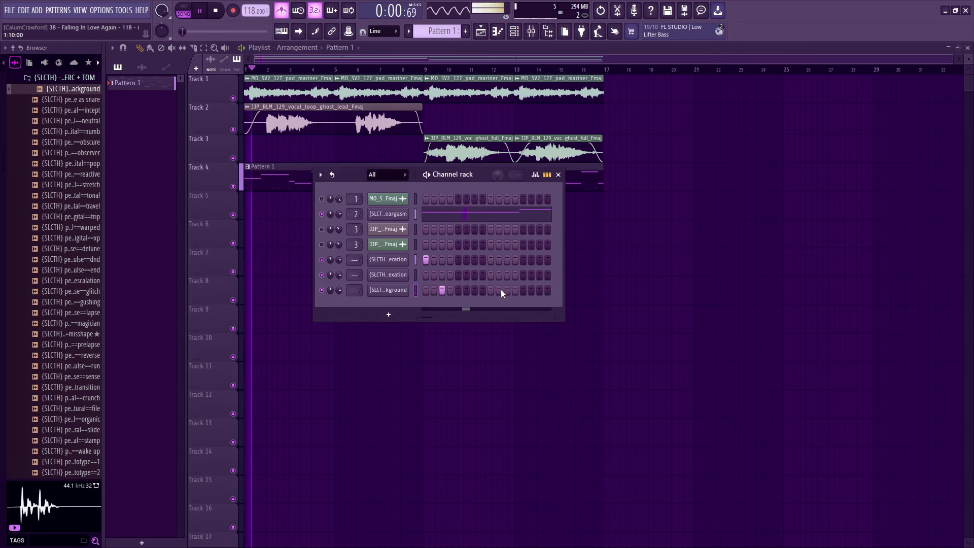
# Try the second background percussion hit on steps 10 and 11 and place it on step 15 of bar 1.
pyautogui.click(499, 290)
pyautogui.click(501, 288)
pyautogui.click(507, 289)
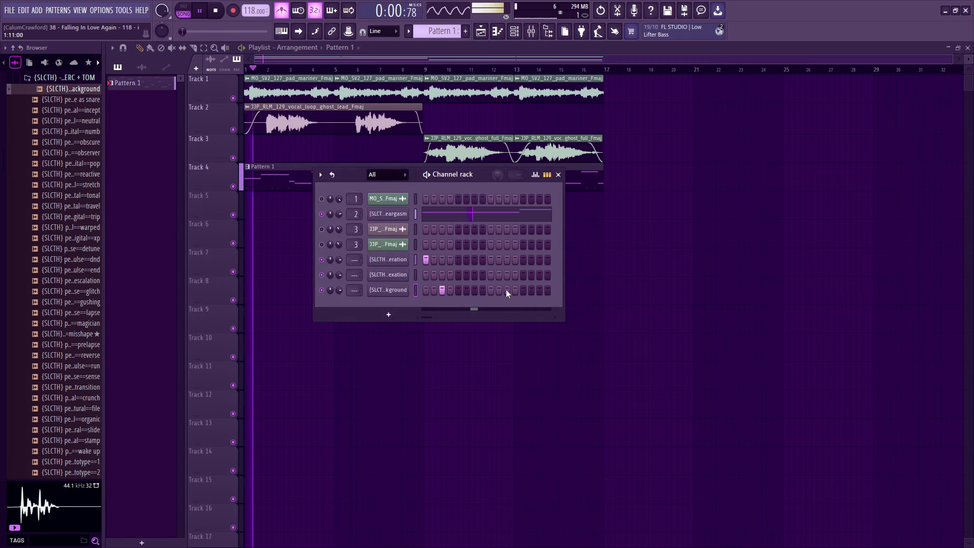
pyautogui.click(540, 290)
pyautogui.click(538, 291)
pyautogui.press('space')
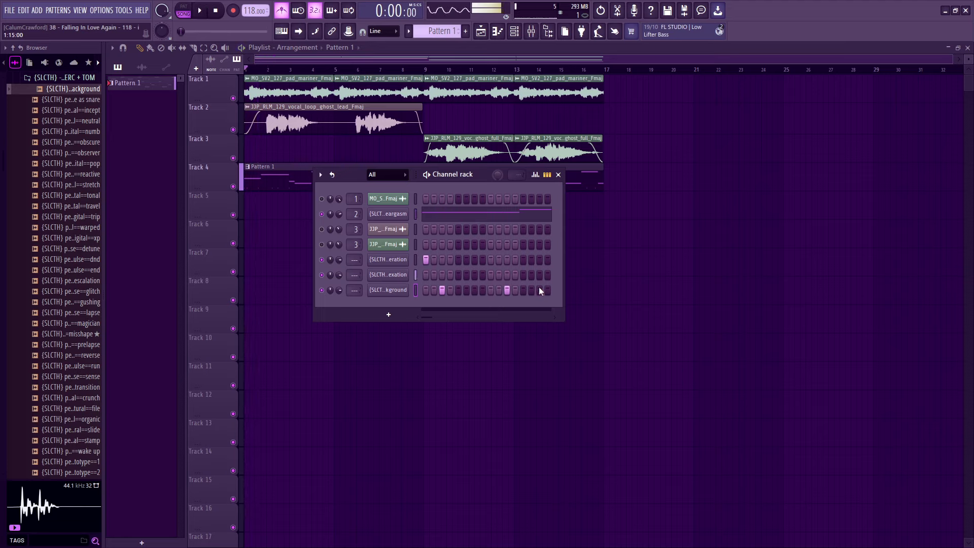
pyautogui.click(507, 289)
pyautogui.press('space')
pyautogui.click(539, 290)
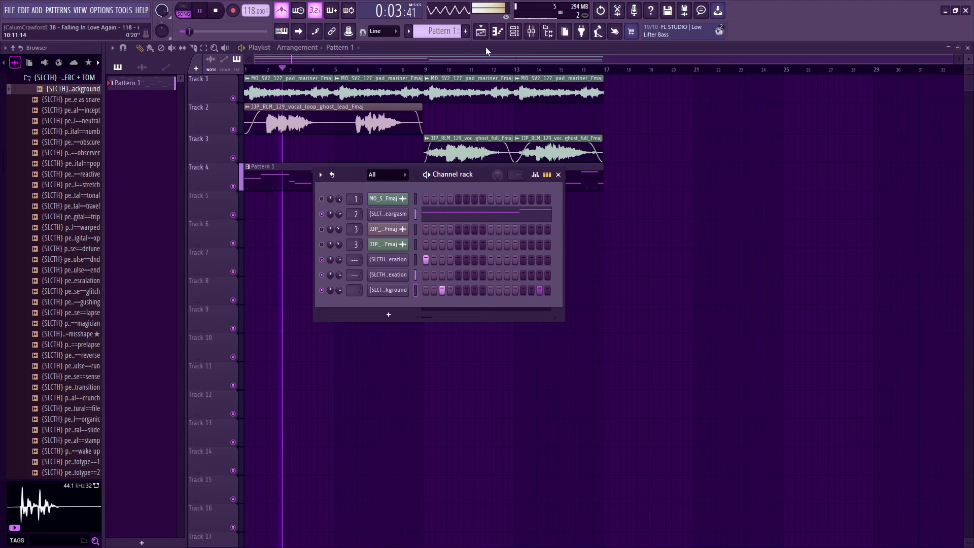
pyautogui.press('space')
# Pan the first background percussion note strongly left and the second about 77% right in the piano roll.
pyautogui.click(499, 31)
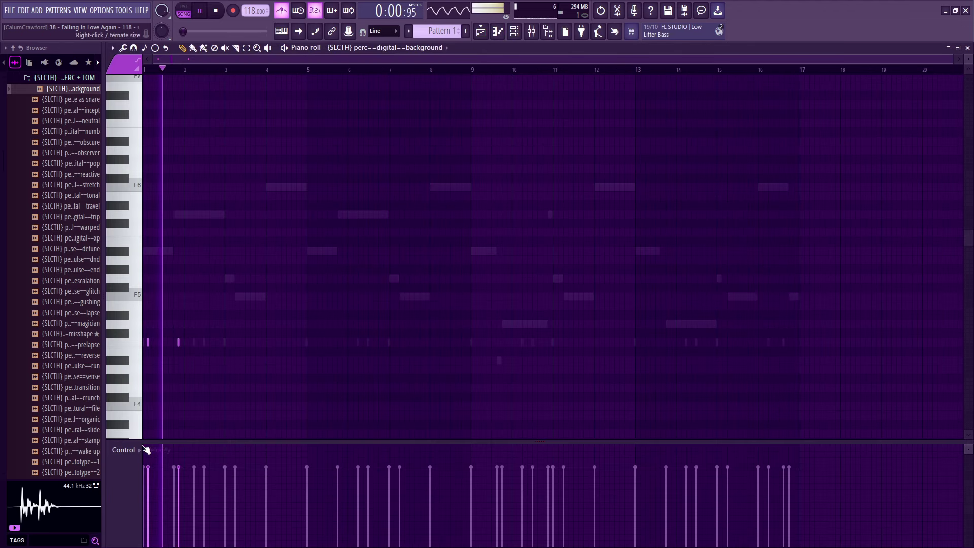
pyautogui.click(133, 451)
pyautogui.click(140, 475)
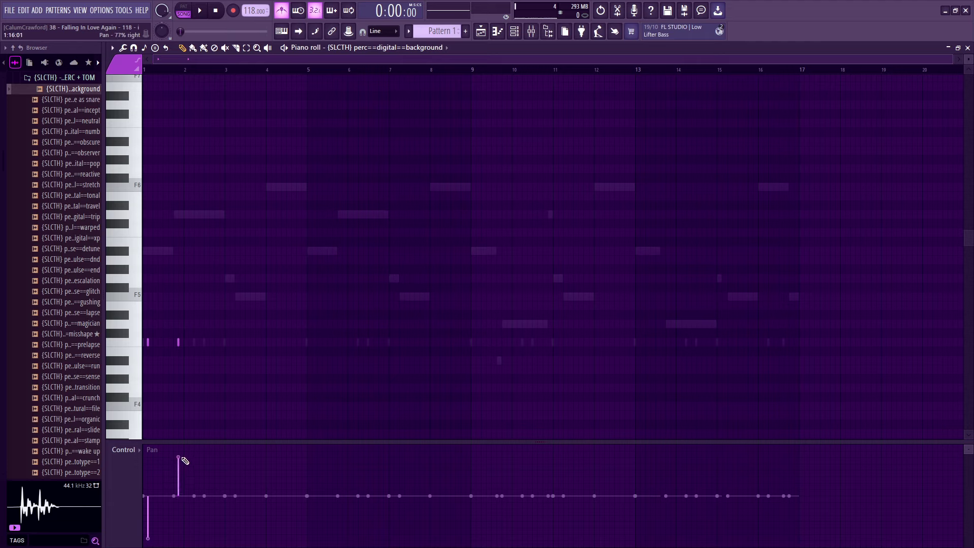
pyautogui.click(137, 452)
pyautogui.click(136, 479)
# Repeat the bar 1 percussion hits through bar 4 and delete the copies in bars 2 and 4.
pyautogui.press('space')
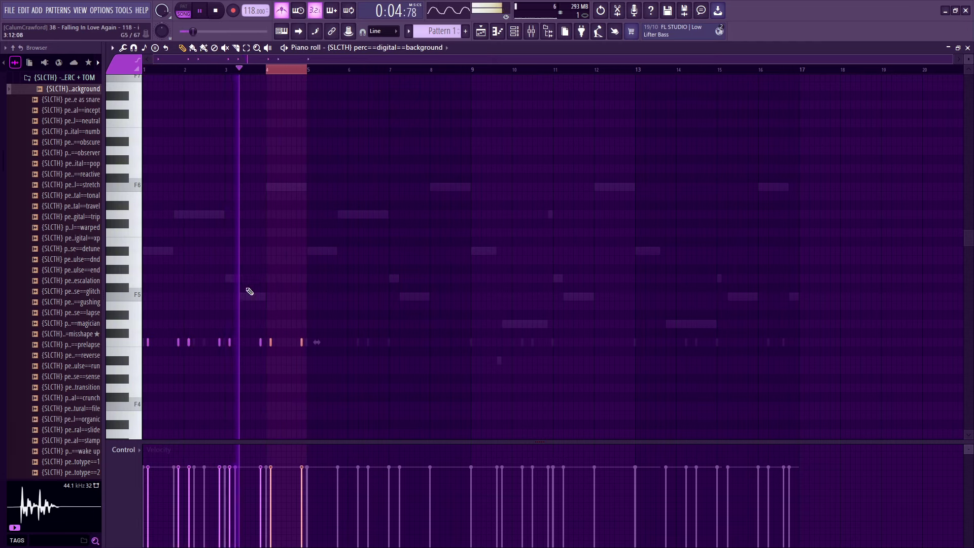
pyautogui.rightClick(220, 343)
pyautogui.rightClick(189, 343)
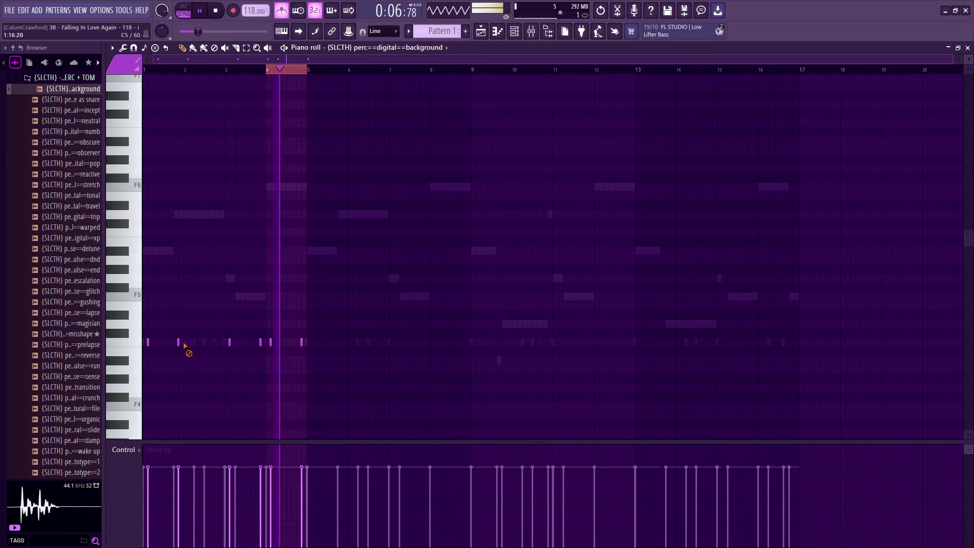
pyautogui.rightClick(270, 343)
pyautogui.rightClick(301, 343)
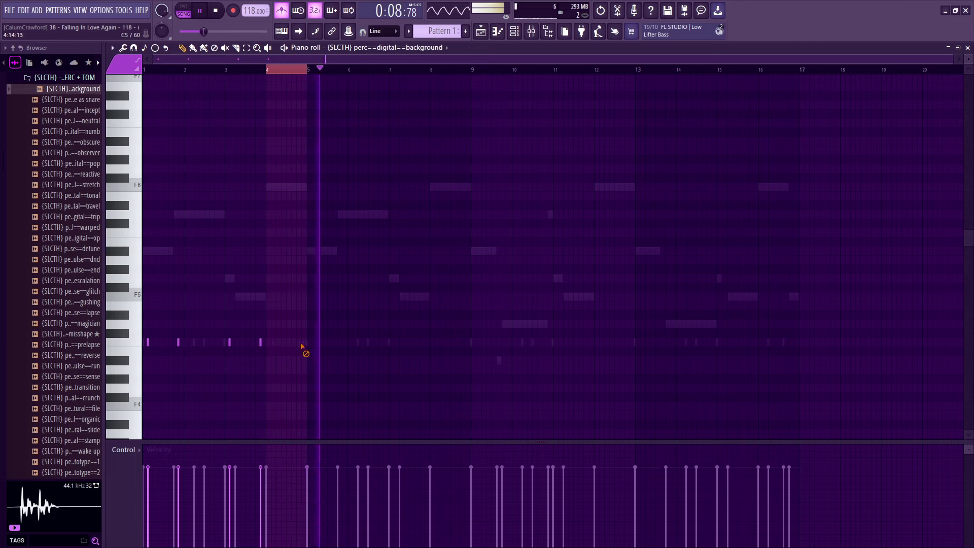
# Repeat the first four bars of background percussion through bar 16.
pyautogui.moveTo(278, 76); pyautogui.dragTo(144, 71)
pyautogui.hotkey('ctrl', 'b')
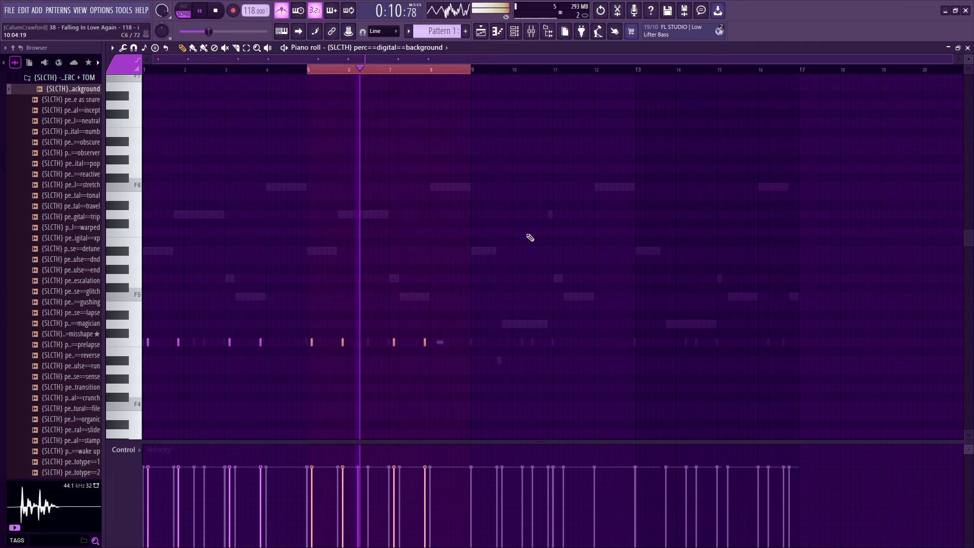
pyautogui.hotkey('ctrl', 'b')
pyautogui.hotkey('ctrl', 'b')
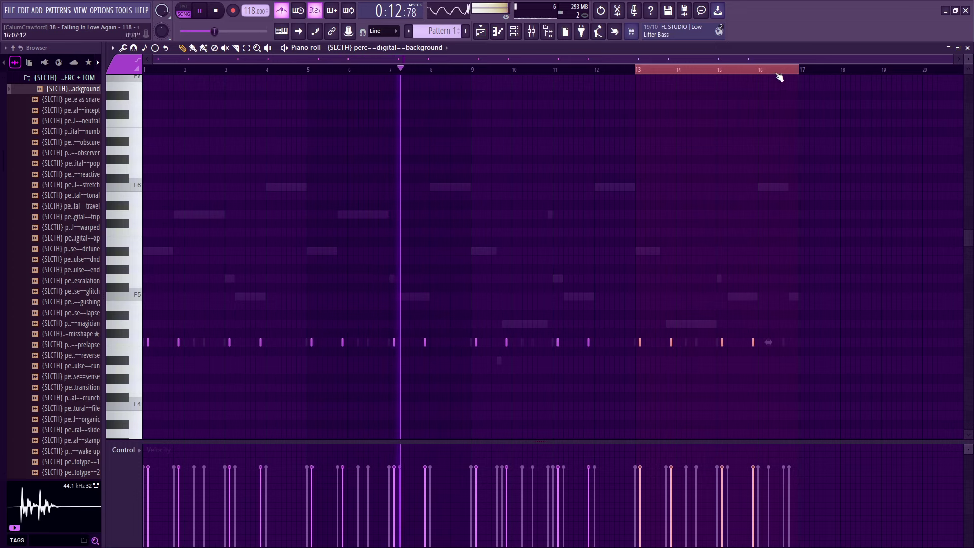
# Clear the selection of the repeated percussion notes and return to the channel rack with playback stopped.
pyautogui.moveTo(780, 74); pyautogui.dragTo(634, 94)
pyautogui.keyDown('ctrl'); pyautogui.click(578, 130); pyautogui.keyUp('ctrl')
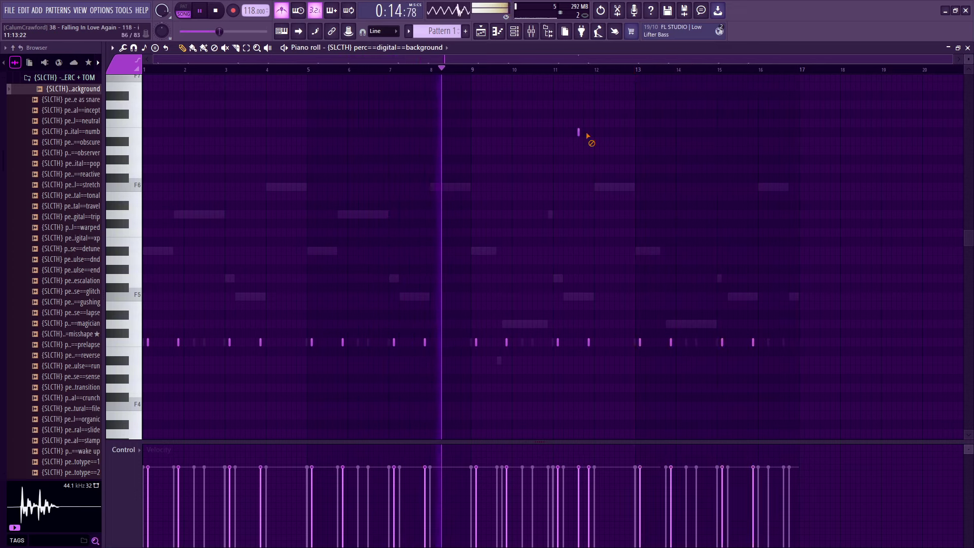
pyautogui.click(519, 36)
pyautogui.press('space')
# Audition the SLCTH digital percussion samples one after another, from "could use as snare" through "xp".
pyautogui.click(90, 100)
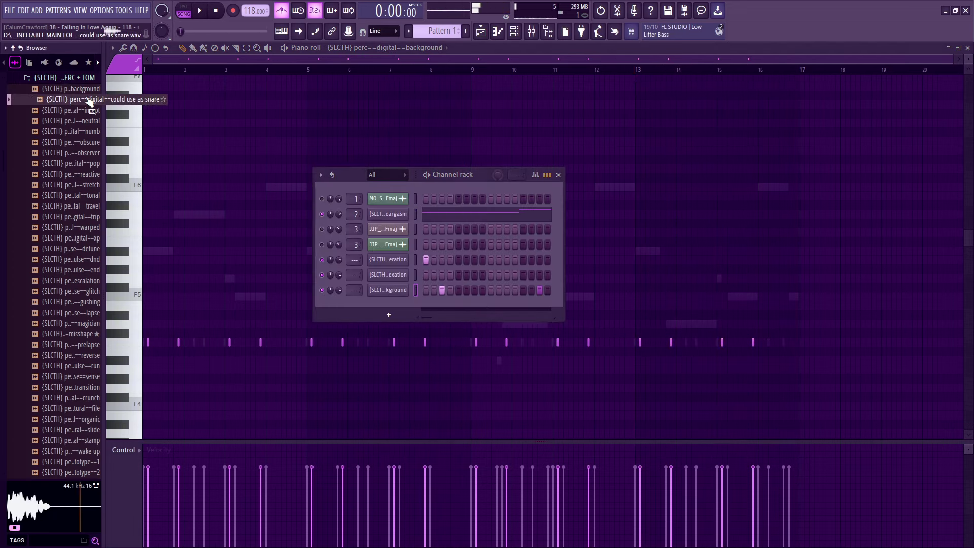
pyautogui.press('Down')
pyautogui.press('Down')
pyautogui.press('Down')
pyautogui.press('Down')
pyautogui.press('Down')
pyautogui.press('Down')
pyautogui.press('Down')
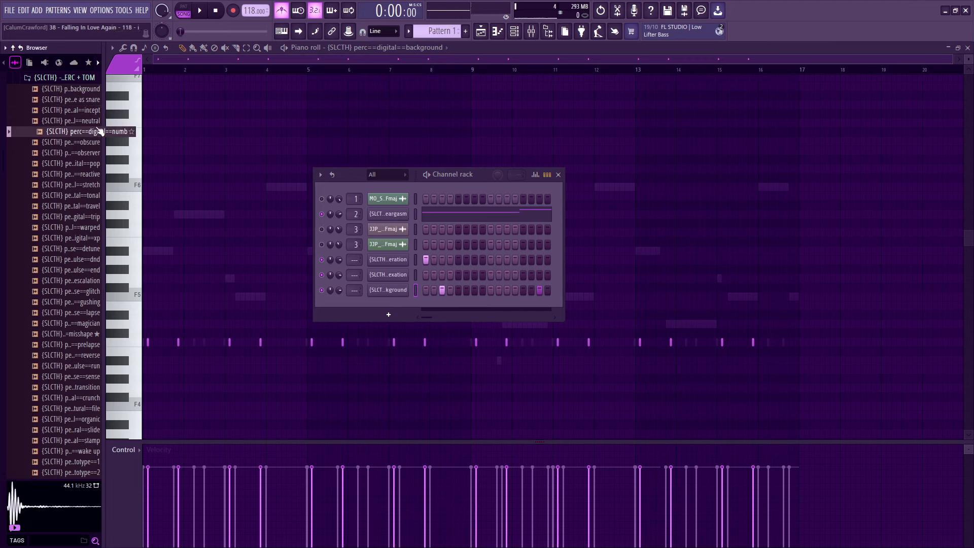
pyautogui.press('Down')
pyautogui.press('Down')
pyautogui.press('Down')
pyautogui.press('Down')
pyautogui.press('Down')
pyautogui.press('Down')
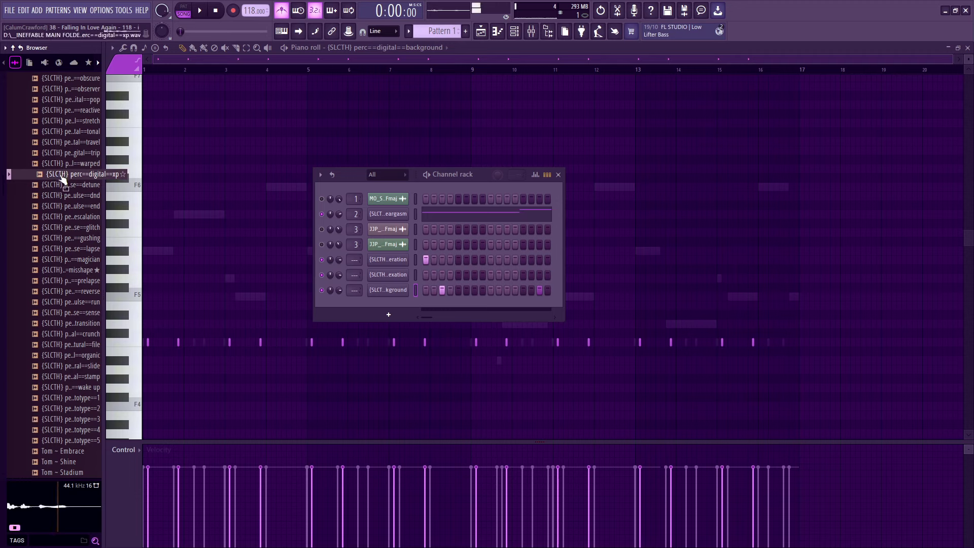
# Audition the SLCTH impulse percussion samples in turn, from "detune" through "transition".
pyautogui.press('Down')
pyautogui.press('Down')
pyautogui.press('Down')
pyautogui.press('Down')
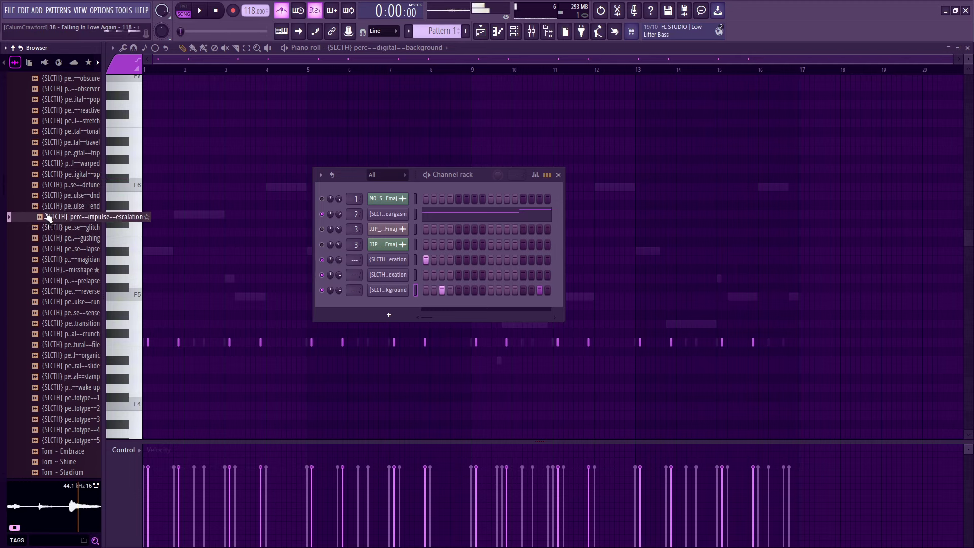
pyautogui.press('Up')
pyautogui.click(44, 237)
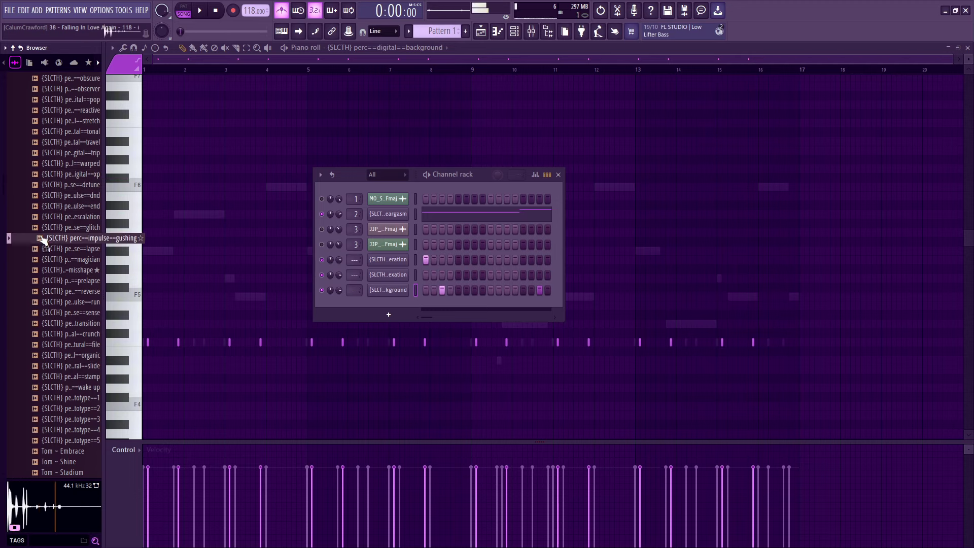
pyautogui.click(43, 249)
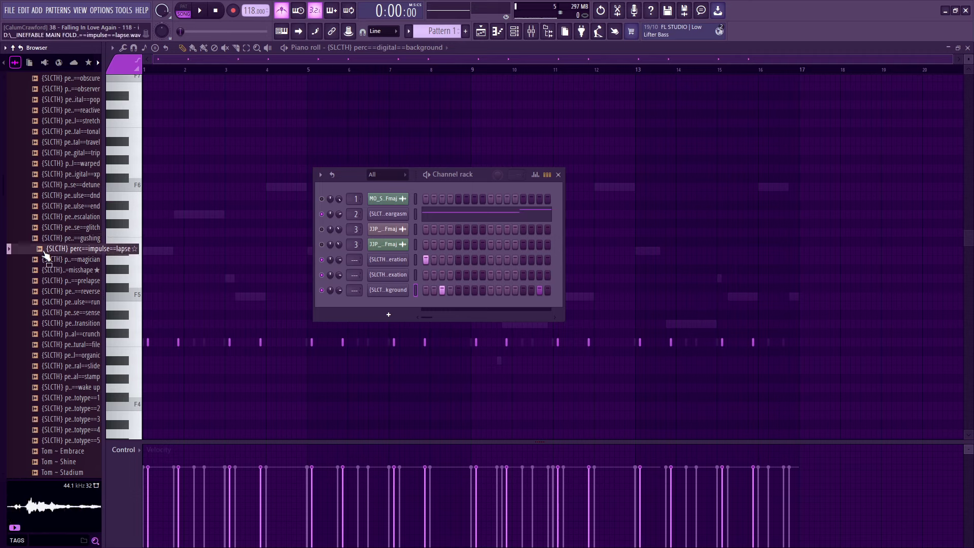
pyautogui.click(46, 260)
pyautogui.click(45, 270)
pyautogui.click(38, 281)
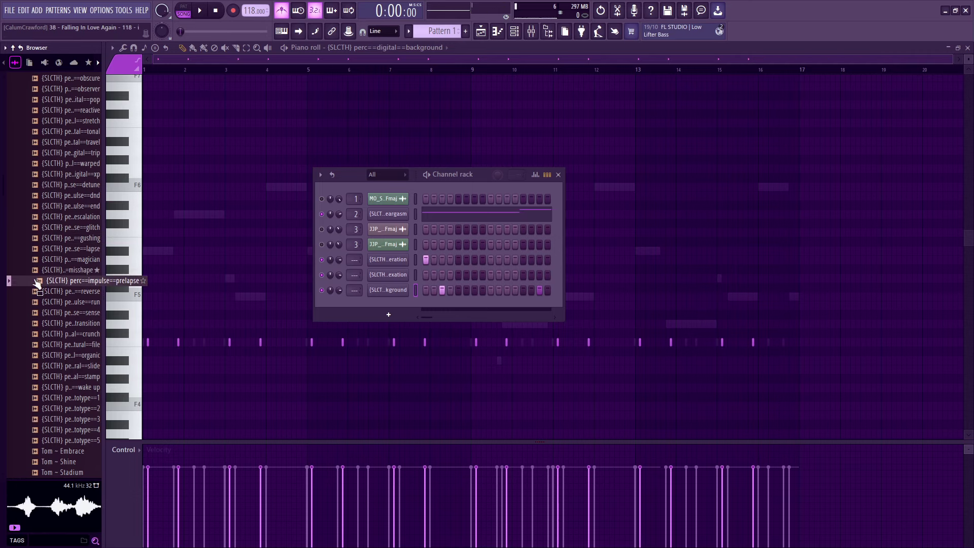
pyautogui.click(34, 314)
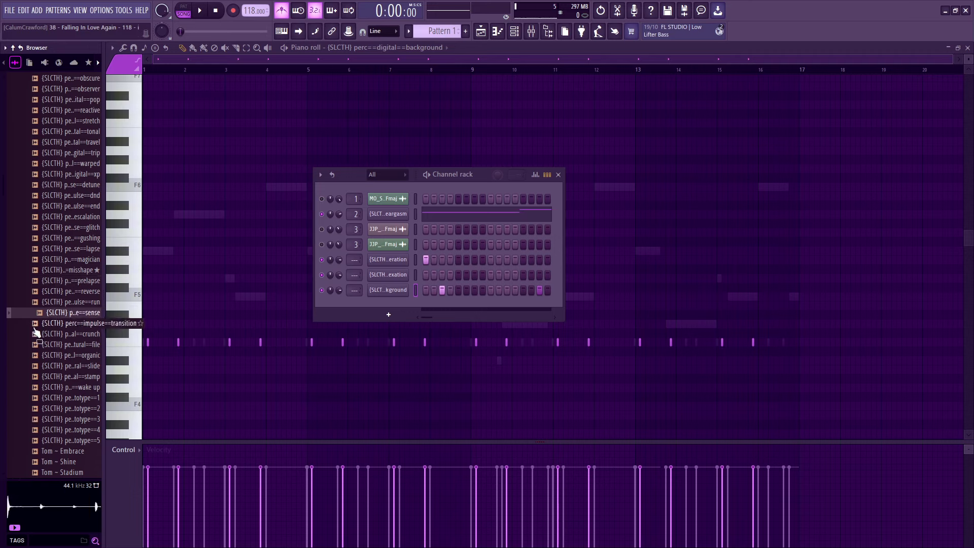
pyautogui.click(38, 326)
# Add the perc==natural==file sample as a new channel and try a hit on step 9 during playback.
pyautogui.click(38, 336)
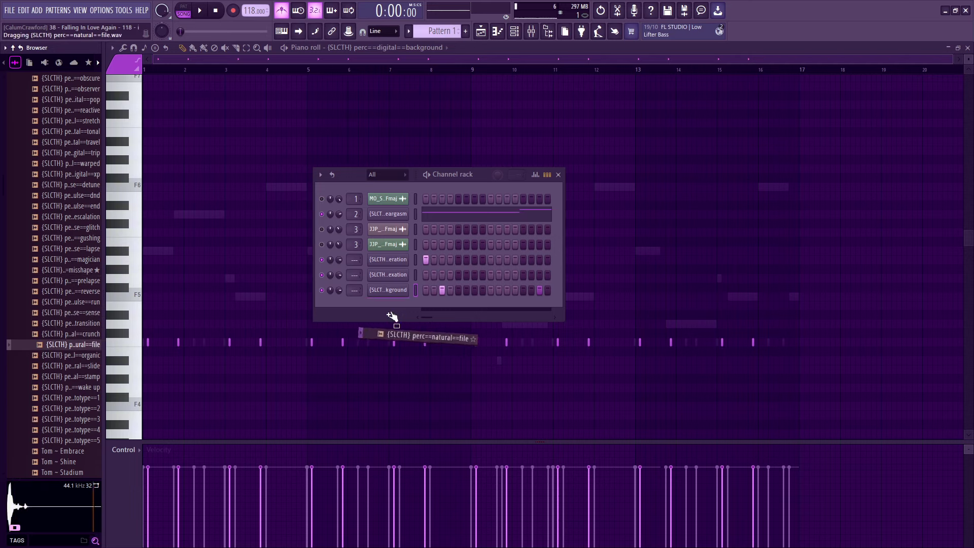
pyautogui.moveTo(392, 317); pyautogui.dragTo(428, 333)
pyautogui.press('space')
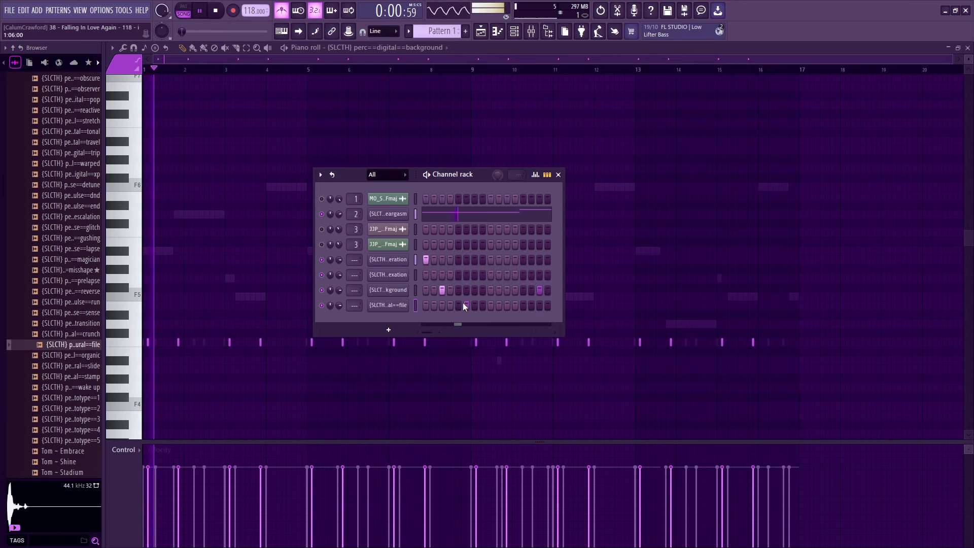
pyautogui.click(490, 305)
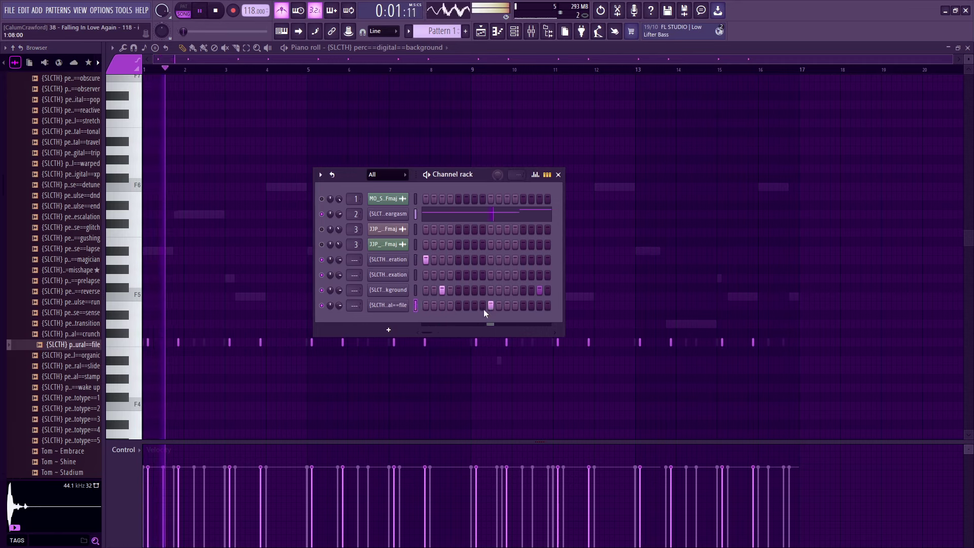
pyautogui.click(490, 305)
pyautogui.press('space')
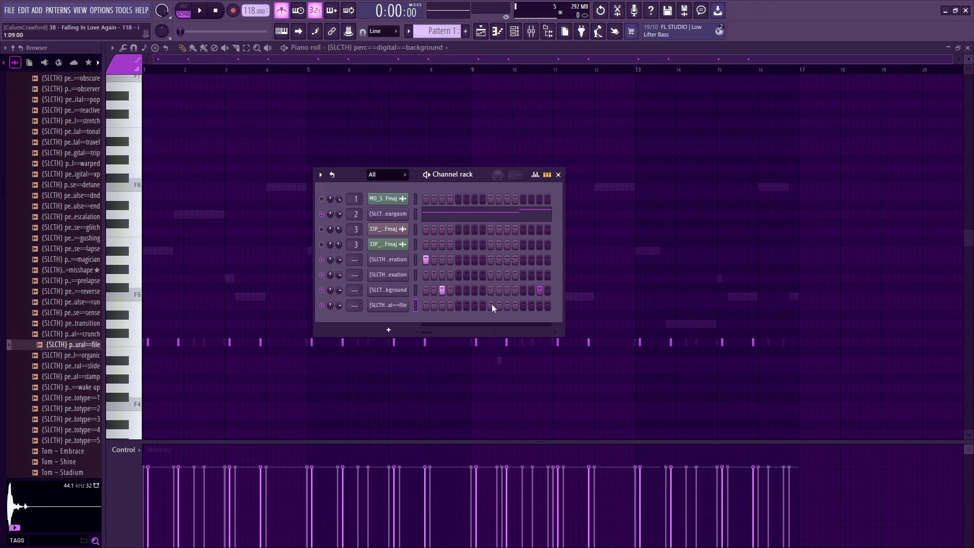
# Try the natural file percussion hit on step 5 against the playing beat.
pyautogui.press('space')
pyautogui.click(458, 305)
pyautogui.press('space')
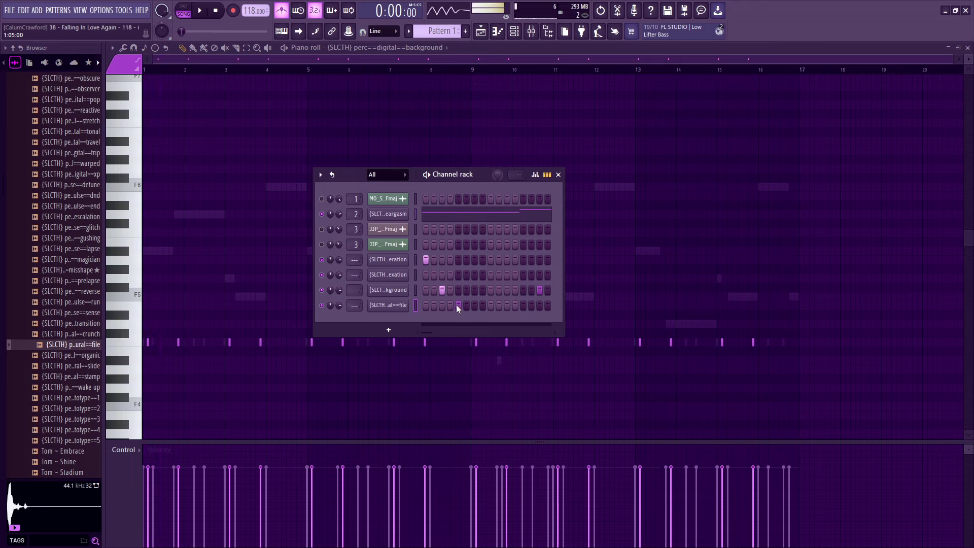
pyautogui.press('space')
pyautogui.press('space')
pyautogui.click(458, 305)
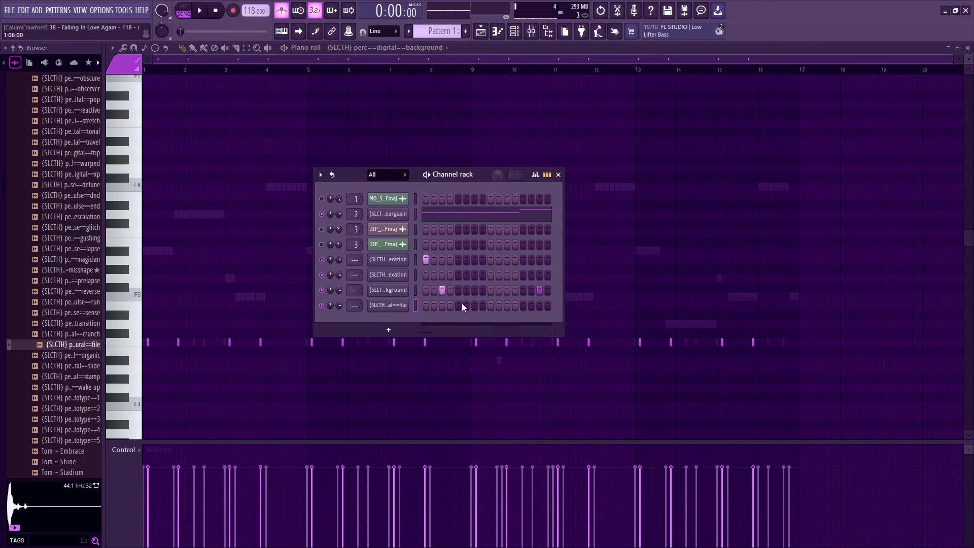
pyautogui.press('space')
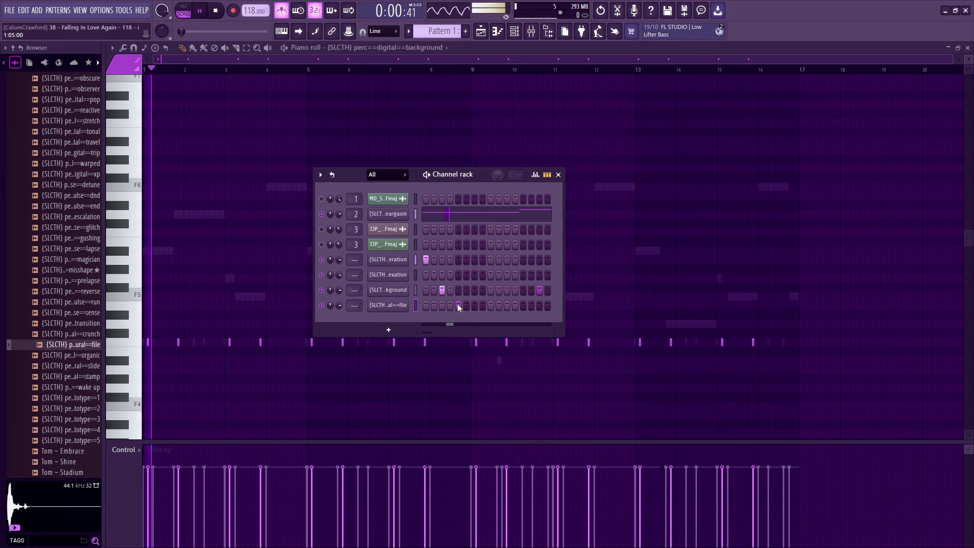
# Place the natural file hit on step 13 of bar 1 and open the channel in the piano roll.
pyautogui.click(523, 306)
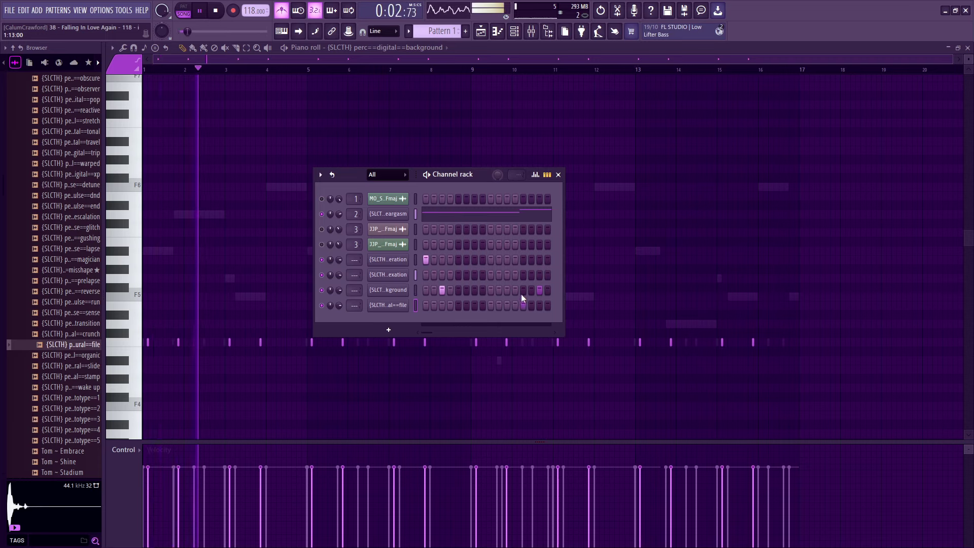
pyautogui.press('space')
pyautogui.click(497, 31)
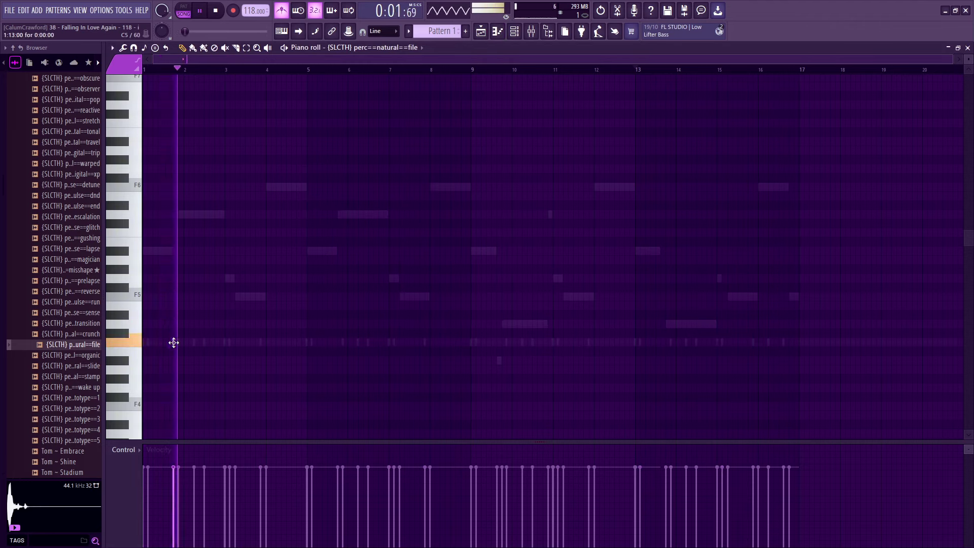
# Add natural file hits on step 9 of bar 3, step 5 of bar 5 and step 9 of bar 7.
pyautogui.click(235, 342)
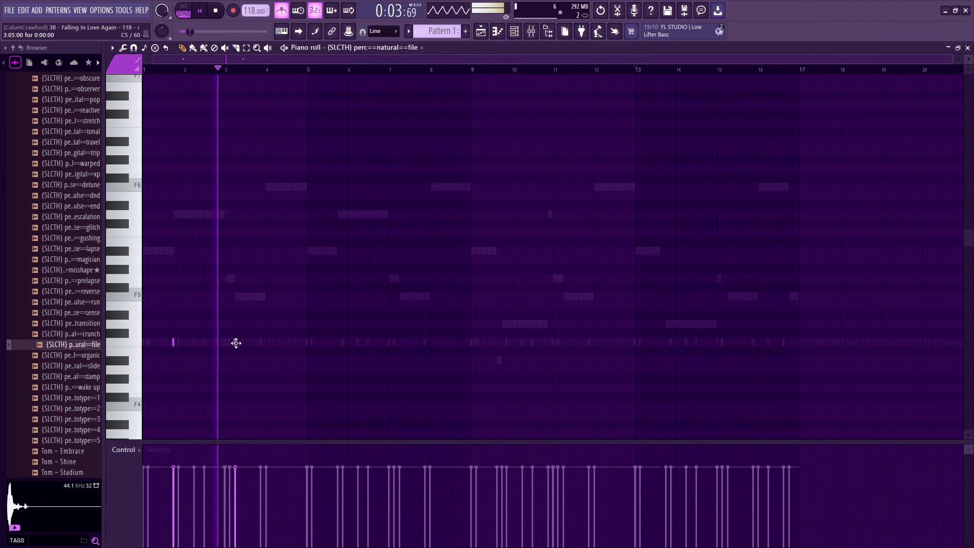
pyautogui.scroll(2, 238, 351)
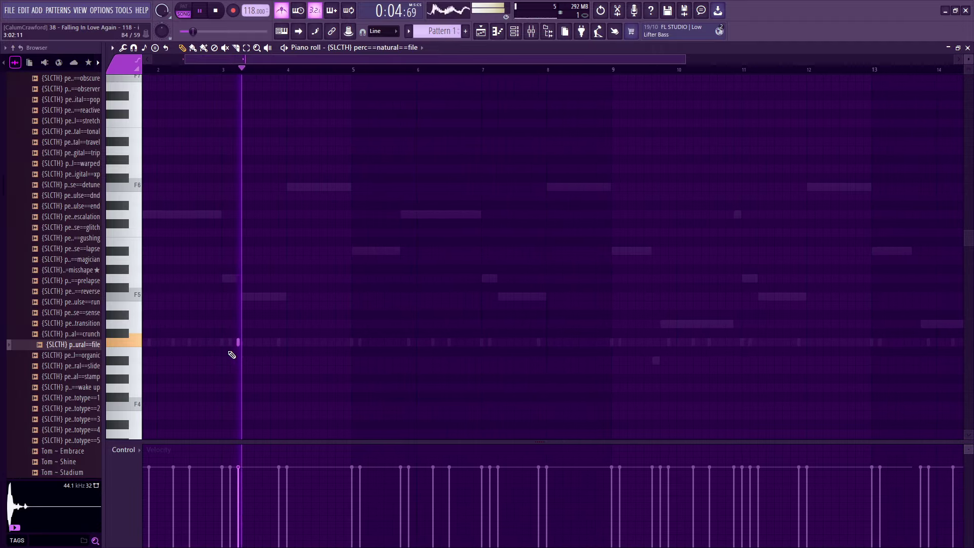
pyautogui.click(250, 342)
pyautogui.scroll(-2, 246, 342)
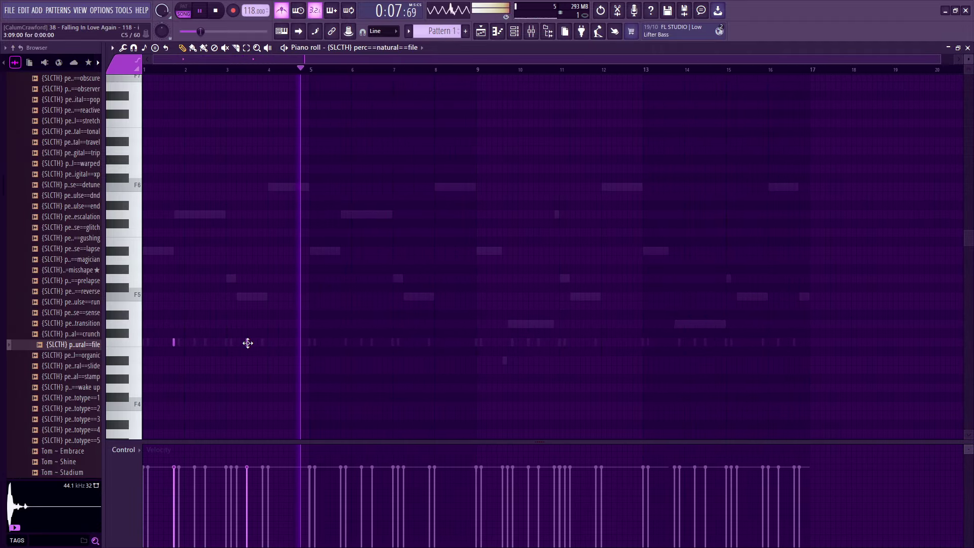
pyautogui.click(320, 343)
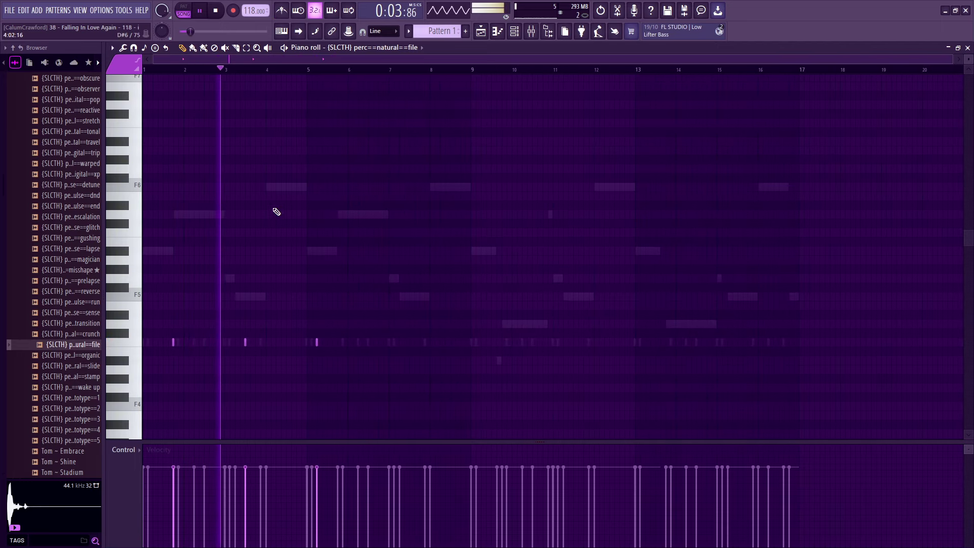
pyautogui.scroll(3, 322, 293)
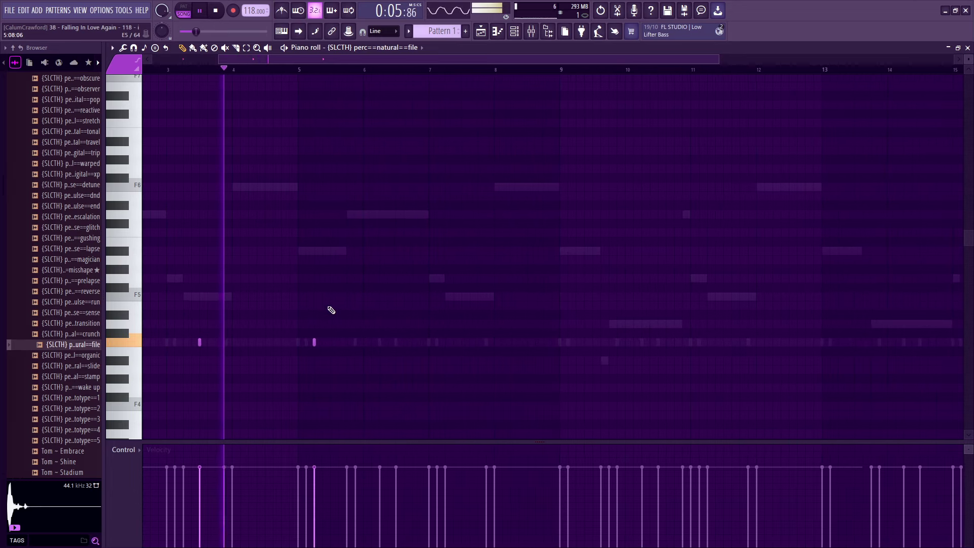
pyautogui.scroll(-3, 322, 343)
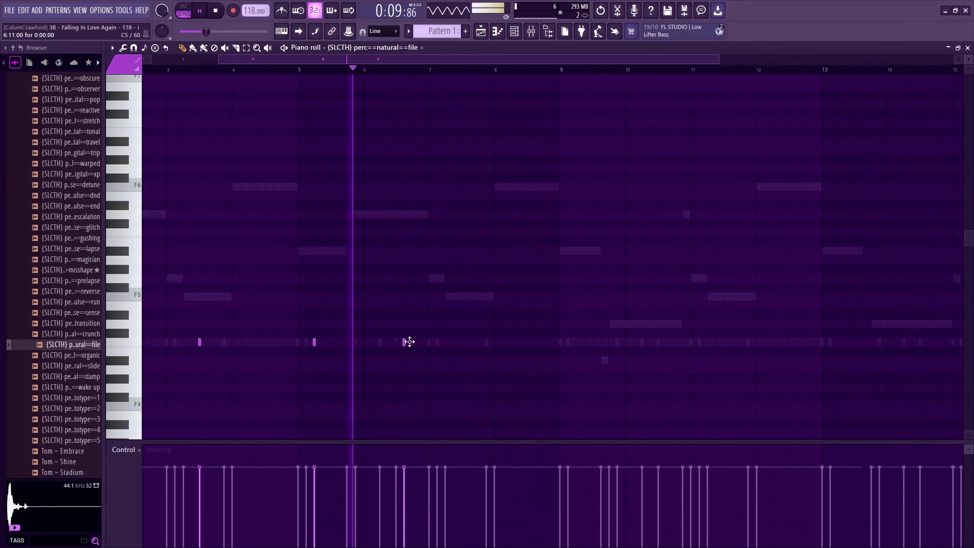
pyautogui.scroll(2, 470, 340)
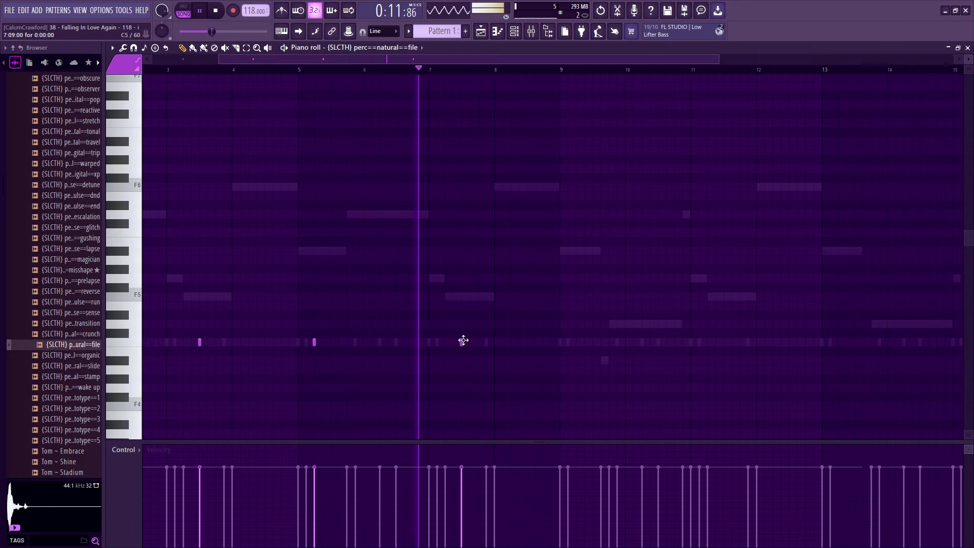
pyautogui.click(463, 342)
# Repeat the first eight bars of natural file hits through bar 16 and clear the selection.
pyautogui.scroll(-2, 479, 185)
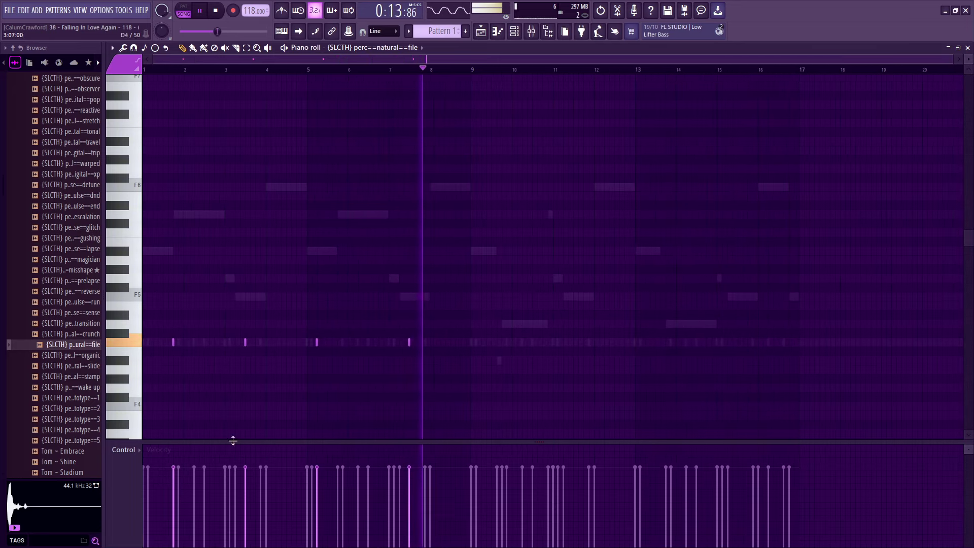
pyautogui.moveTo(474, 73); pyautogui.dragTo(479, 99)
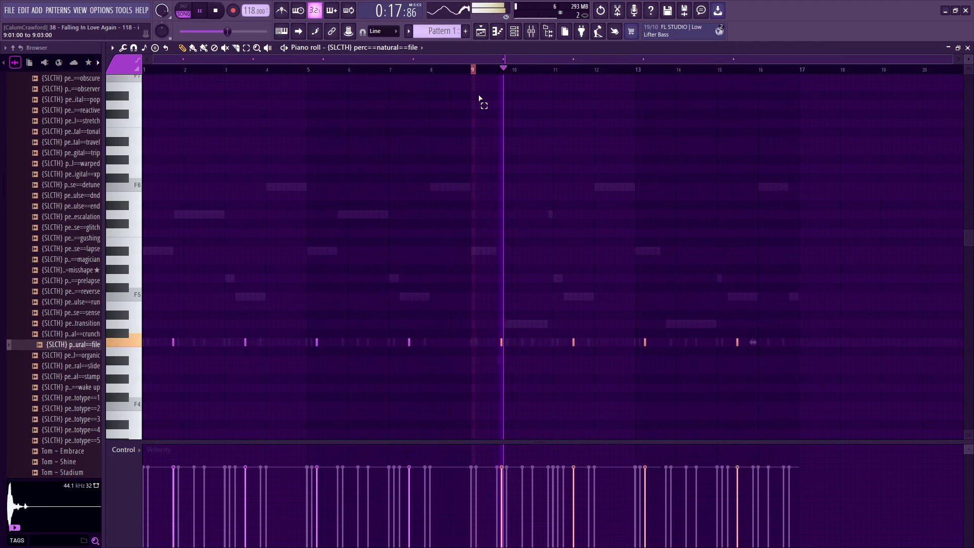
pyautogui.click(352, 160)
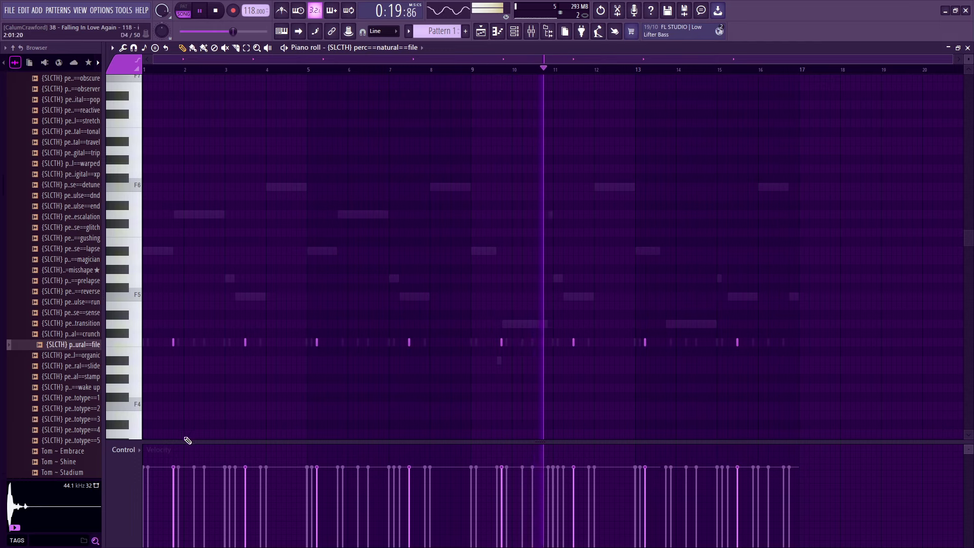
# Pan the first four natural file hits alternately strongly left and right, with the fourth about 72% right.
pyautogui.click(124, 449)
pyautogui.click(133, 476)
pyautogui.moveTo(160, 497)
pyautogui.mouseDown()
pyautogui.moveTo(173, 542)
pyautogui.moveTo(174, 528)
pyautogui.mouseUp()
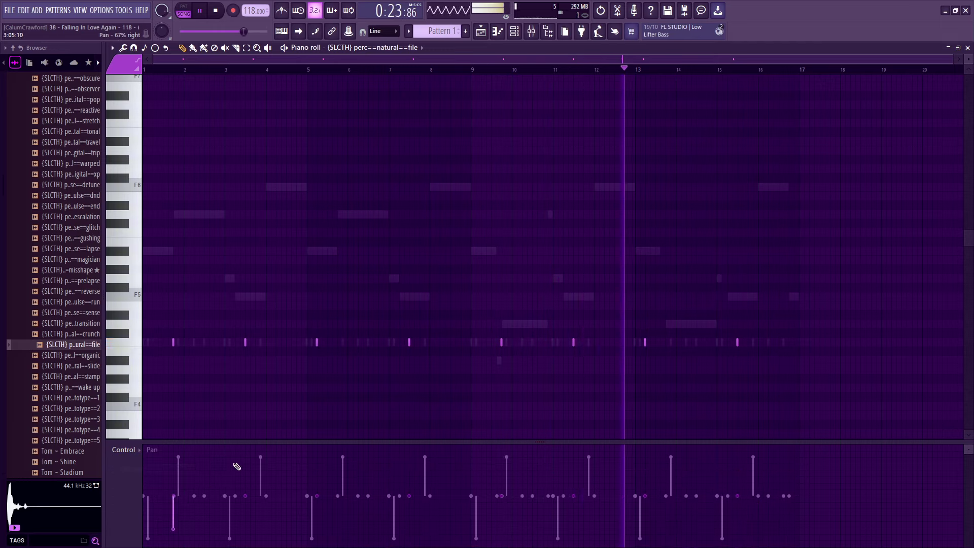
pyautogui.click(245, 460)
pyautogui.click(171, 535)
pyautogui.click(245, 457)
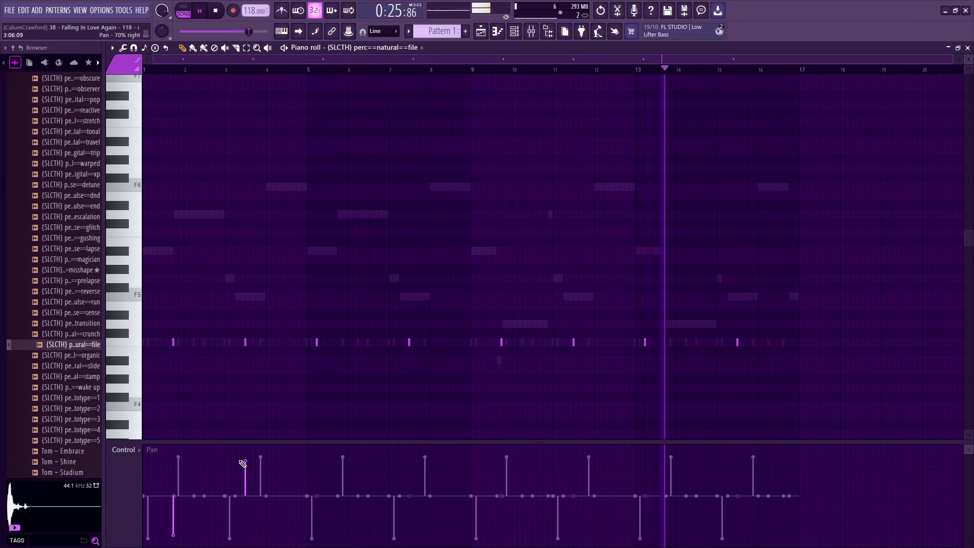
pyautogui.click(316, 532)
pyautogui.click(409, 459)
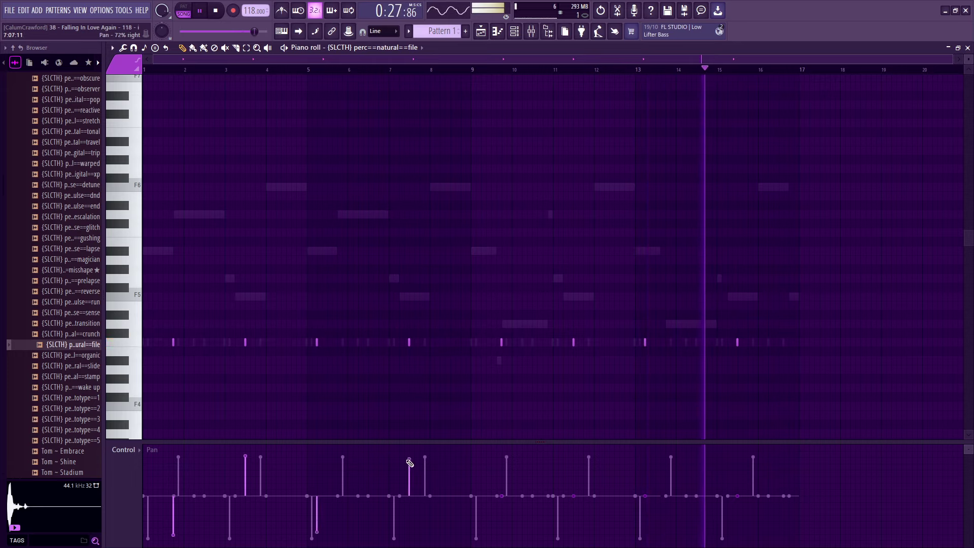
# Pan the four hits from bar 9 onward alternately strongly left and right, with the last about 73% right.
pyautogui.click(501, 533)
pyautogui.click(574, 458)
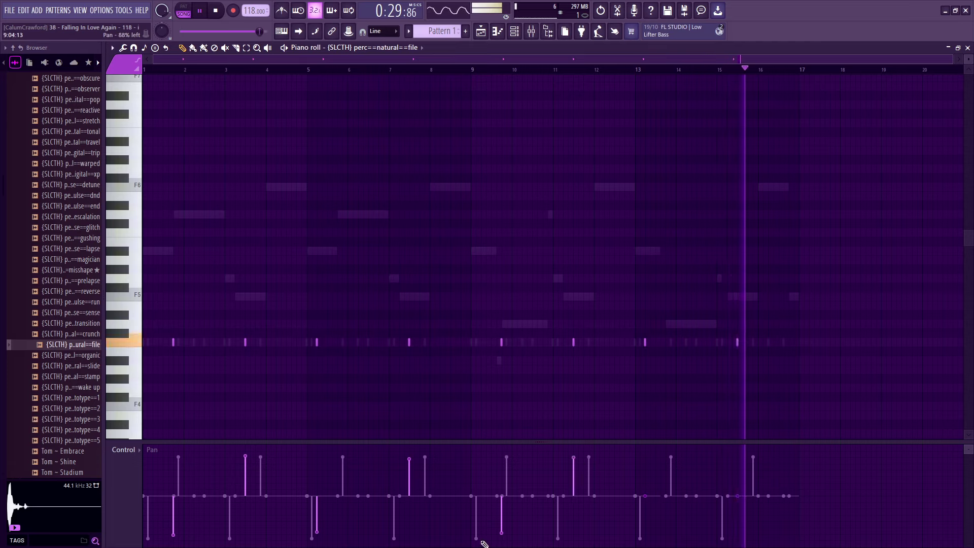
pyautogui.click(501, 536)
pyautogui.click(644, 539)
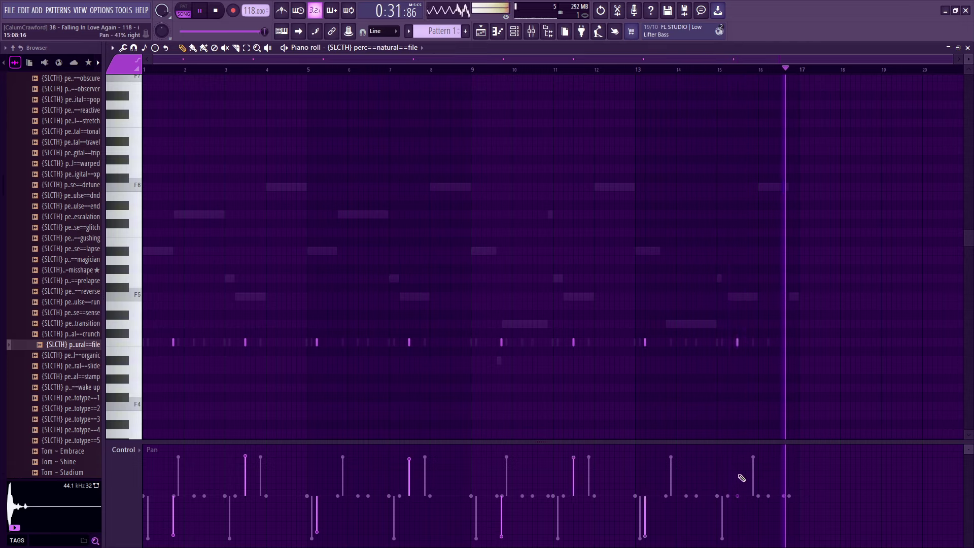
pyautogui.click(737, 458)
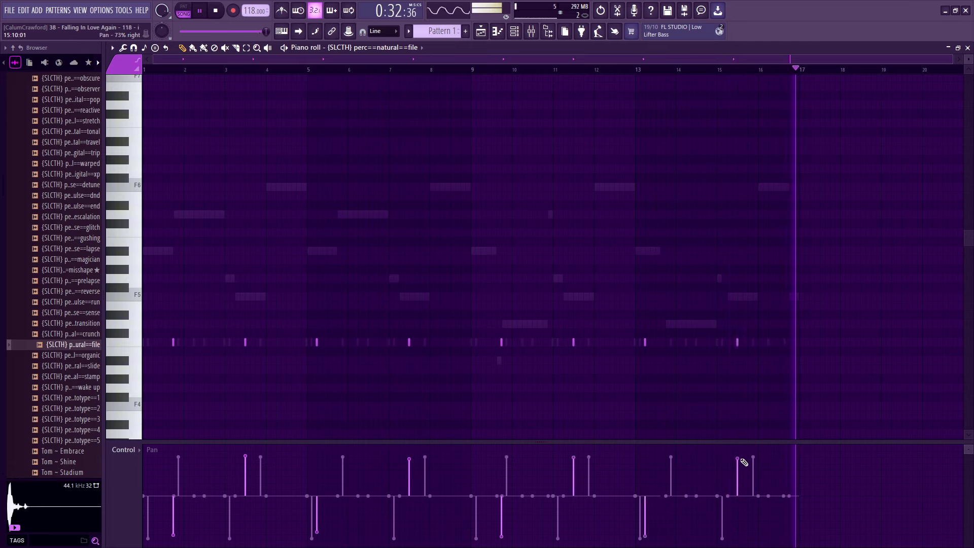
# Switch the piano roll's note property display back to velocity and show the channel rack.
pyautogui.click(132, 449)
pyautogui.click(136, 479)
pyautogui.press('F6')
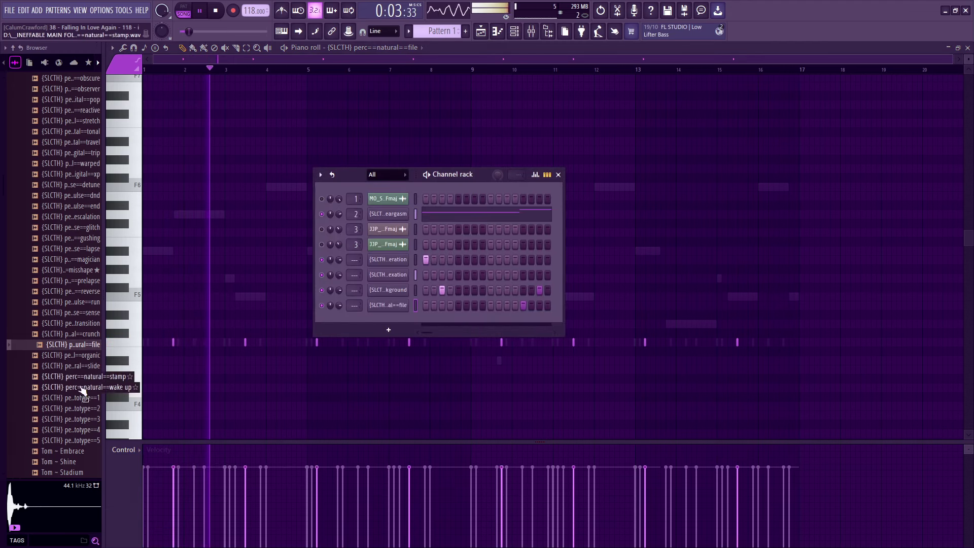
# Stop playback, audition the natural organic percussion sample, and add it as a new channel.
pyautogui.press('space')
pyautogui.click(83, 356)
pyautogui.moveTo(85, 361); pyautogui.dragTo(77, 360)
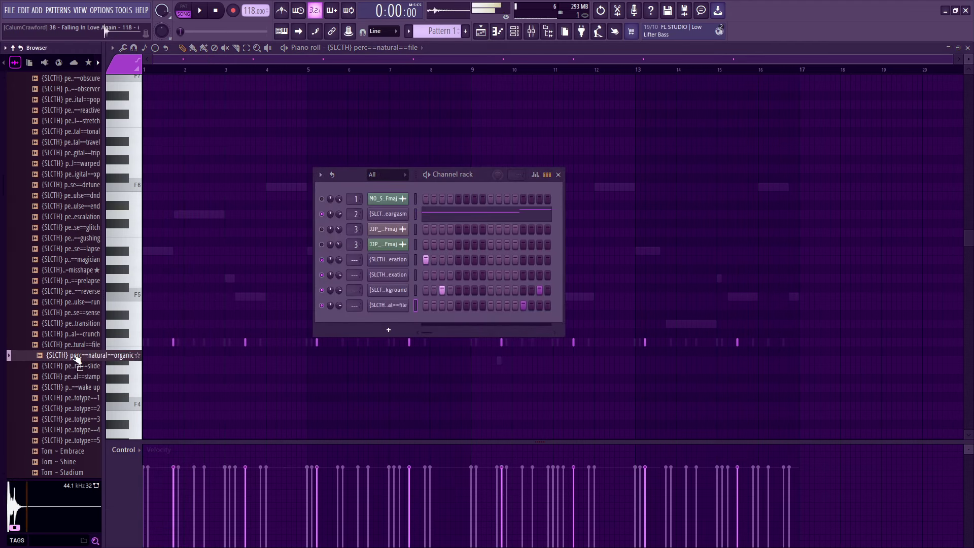
pyautogui.moveTo(405, 329); pyautogui.dragTo(412, 336)
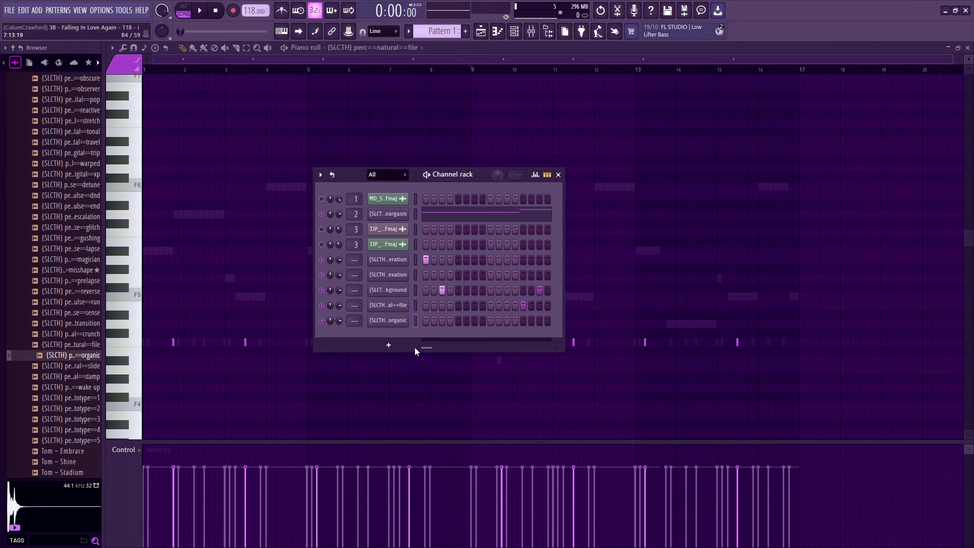
# Try organic percussion hits on steps 7 and 11 against the beat, keeping only the one on step 7.
pyautogui.press('space')
pyautogui.click(474, 320)
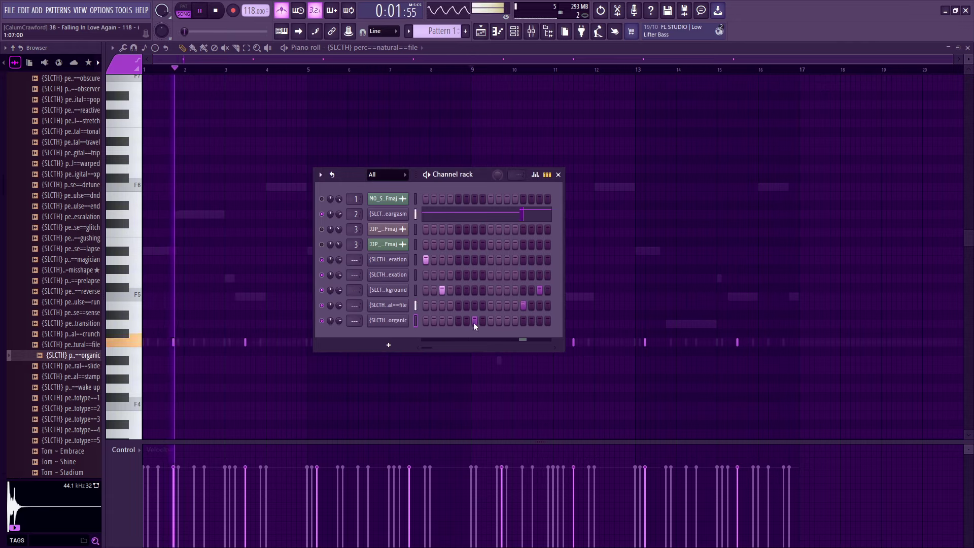
pyautogui.click(474, 322)
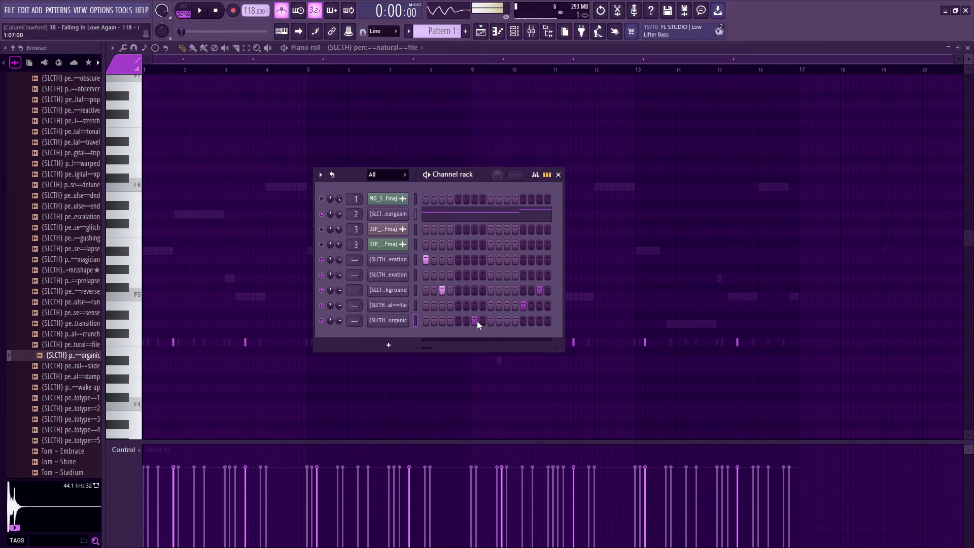
pyautogui.click(507, 319)
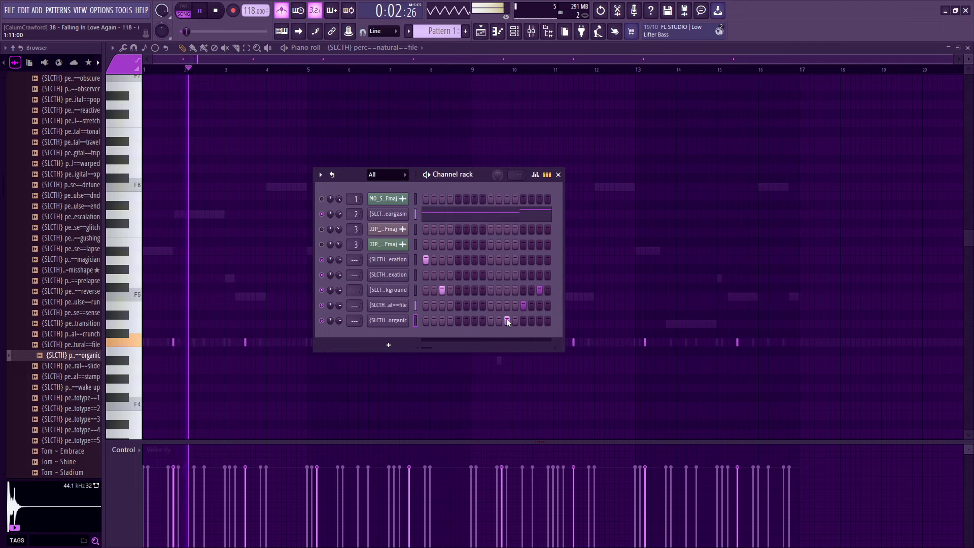
pyautogui.click(507, 319)
pyautogui.press('space')
pyautogui.press('space')
pyautogui.click(474, 319)
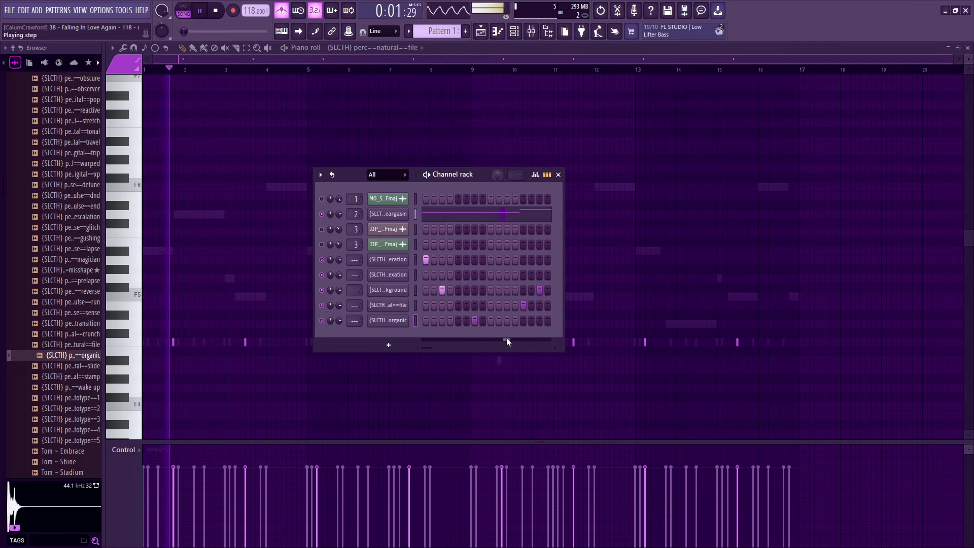
# Add a second organic hit in the middle of bar 3 and repeat the four-bar pattern through bar 16.
pyautogui.click(496, 48)
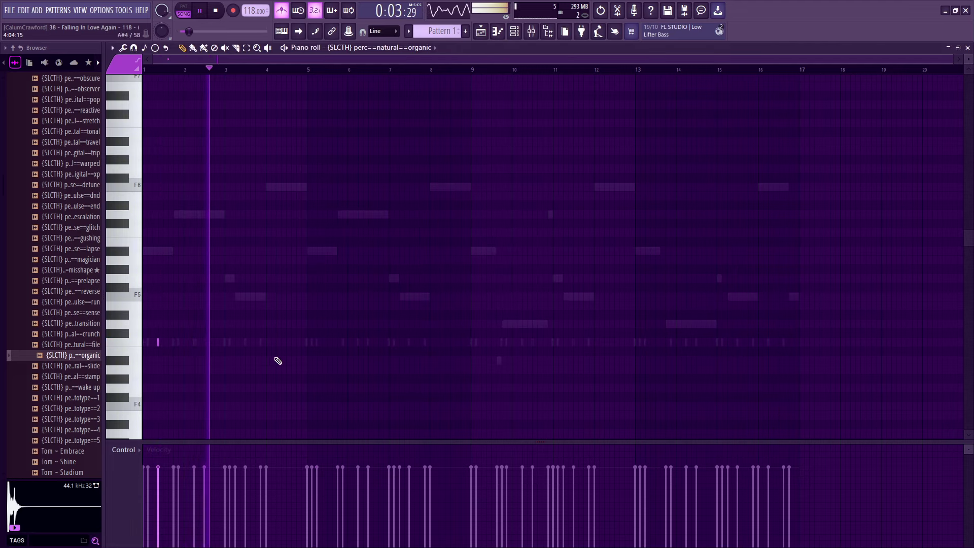
pyautogui.click(250, 342)
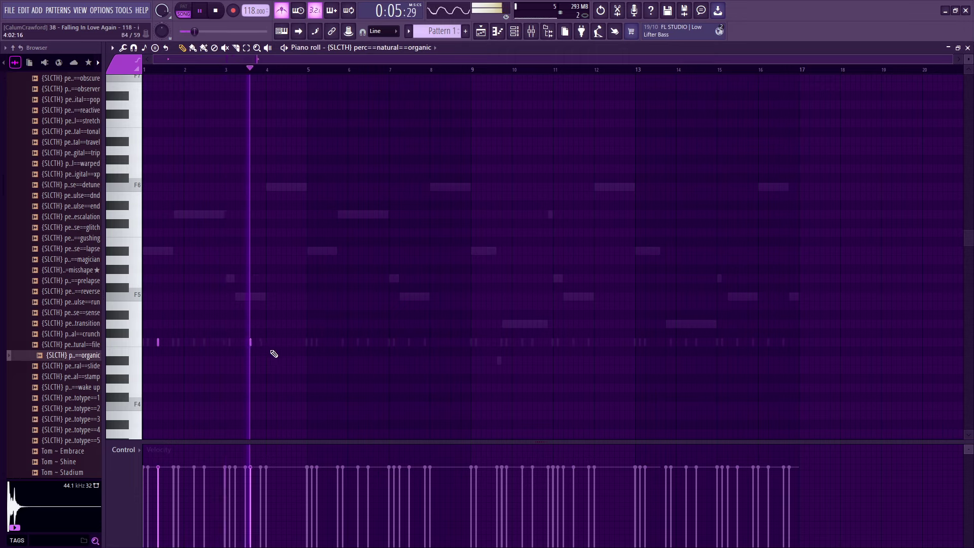
pyautogui.moveTo(315, 71); pyautogui.dragTo(478, 188)
pyautogui.hotkey('ctrl', 'b')
pyautogui.hotkey('ctrl', 'b')
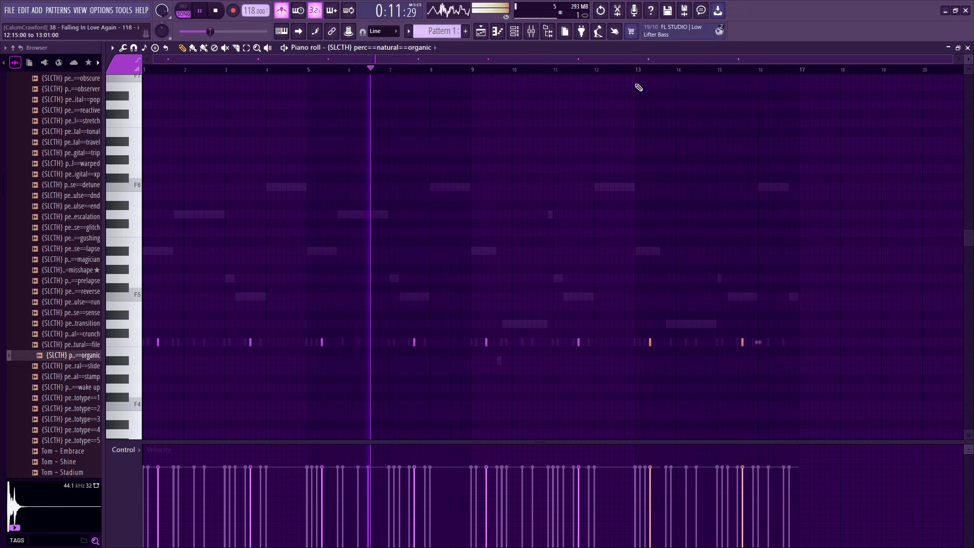
# Pan the organic hits strongly left in bars 1, 5, 9 and 13 and strongly right in bars 3, 7, 11 and 15.
pyautogui.click(125, 449)
pyautogui.click(136, 469)
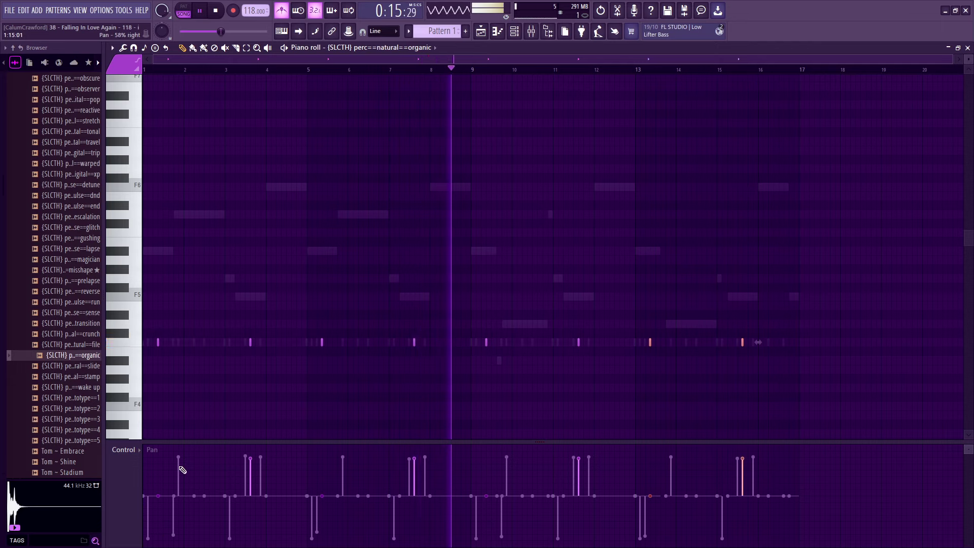
pyautogui.hotkey('ctrl', 'a')
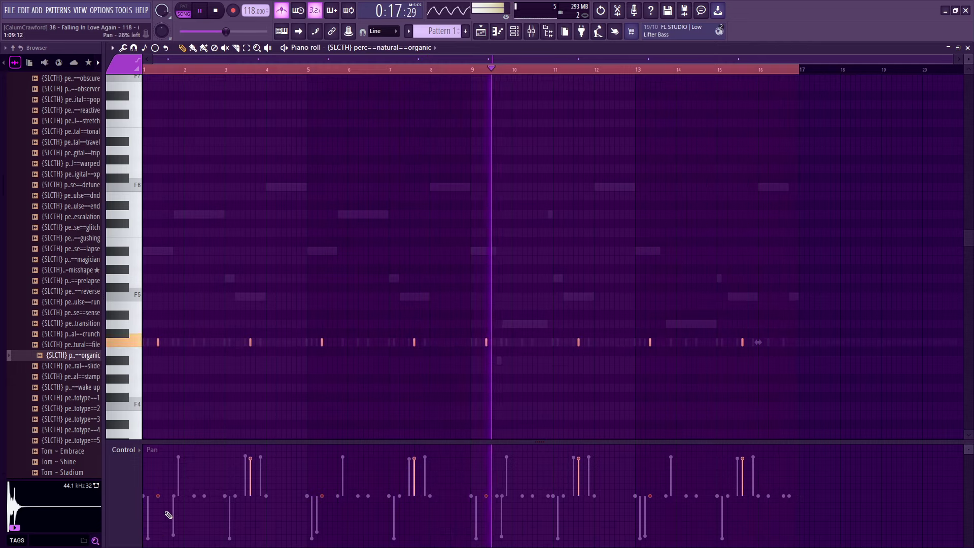
pyautogui.moveTo(169, 513)
pyautogui.mouseDown()
pyautogui.moveTo(152, 538)
pyautogui.moveTo(304, 529)
pyautogui.moveTo(413, 545)
pyautogui.mouseUp()
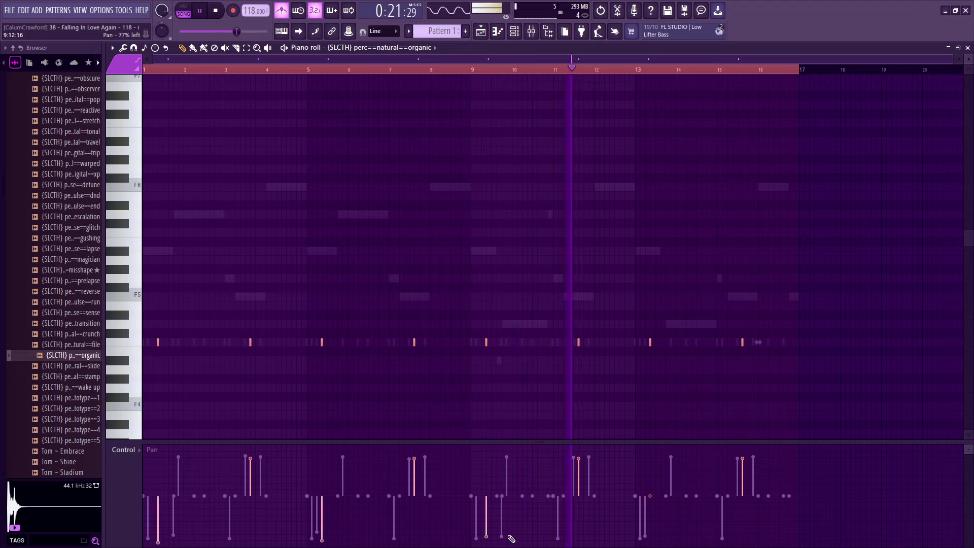
pyautogui.moveTo(643, 532); pyautogui.dragTo(652, 535)
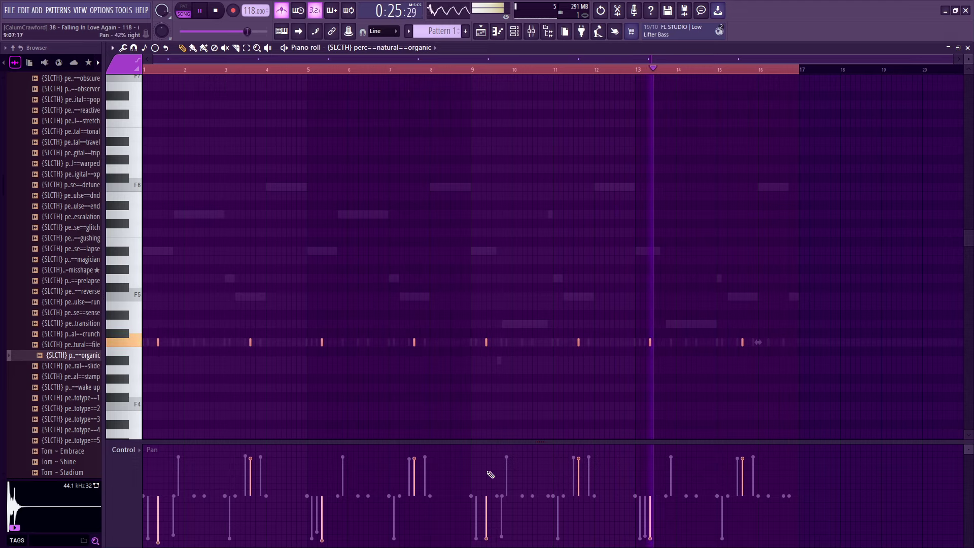
# Return the organic channel's note property display to velocity, show the channel rack, and stop playback.
pyautogui.click(123, 450)
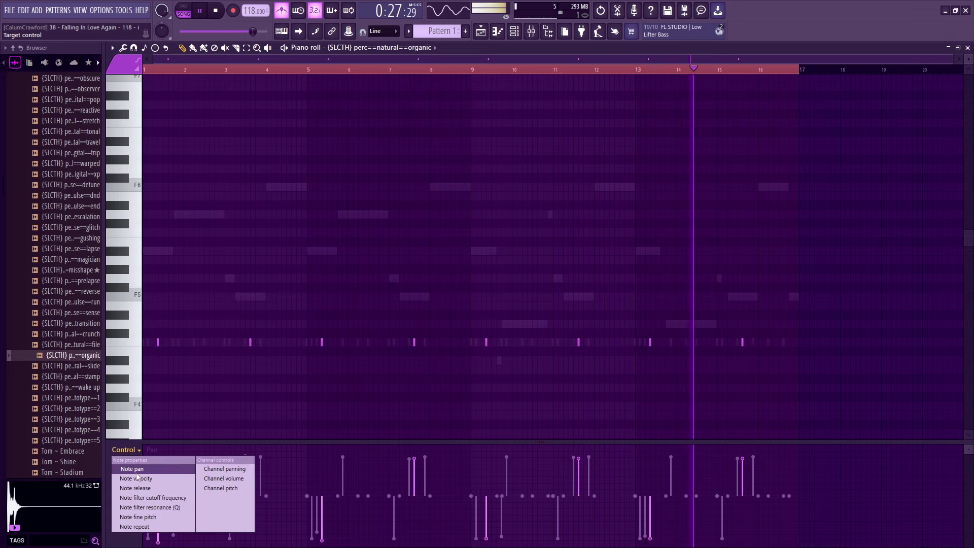
pyautogui.click(135, 479)
pyautogui.click(516, 32)
pyautogui.press('space')
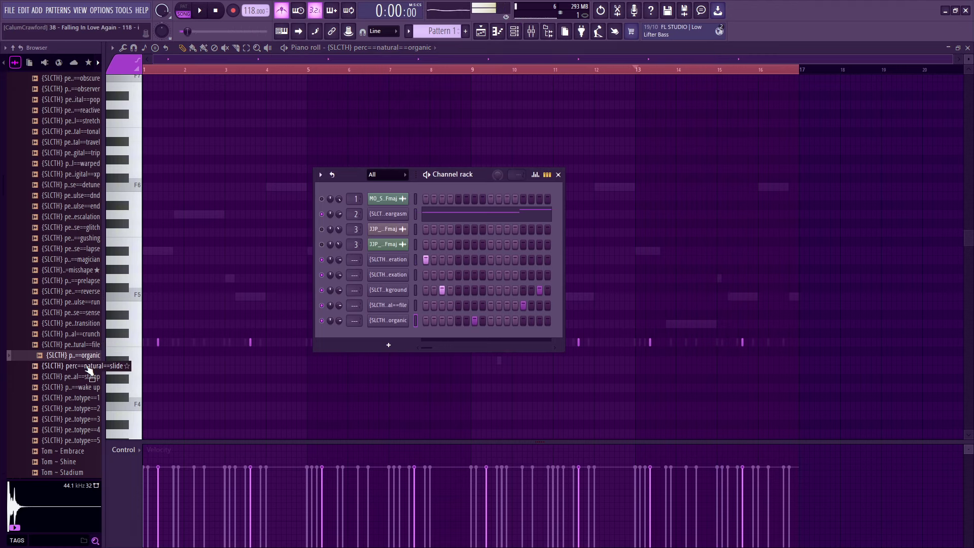
# Audition the remaining natural percussion samples and add natural stamp as a new channel.
pyautogui.click(85, 366)
pyautogui.click(81, 379)
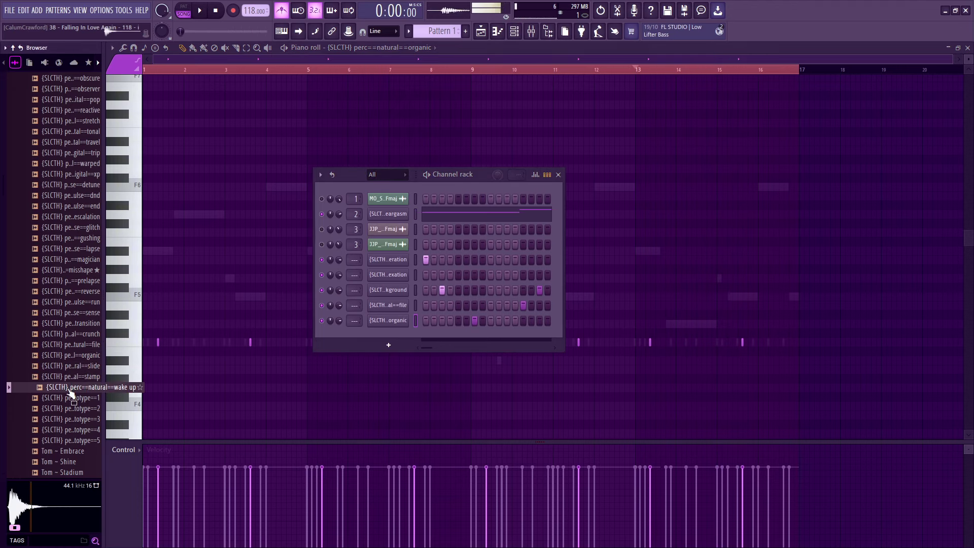
pyautogui.moveTo(394, 331); pyautogui.dragTo(397, 332)
# Place natural stamp hits on step 15 of bar 2 and step 1 of bar 3 instead of step 11 of bar 1.
pyautogui.press('space')
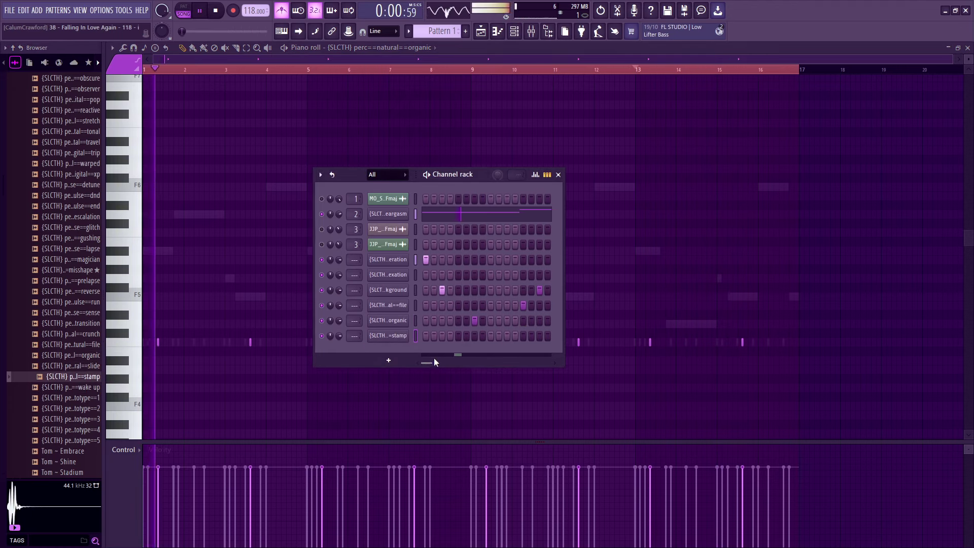
pyautogui.click(507, 336)
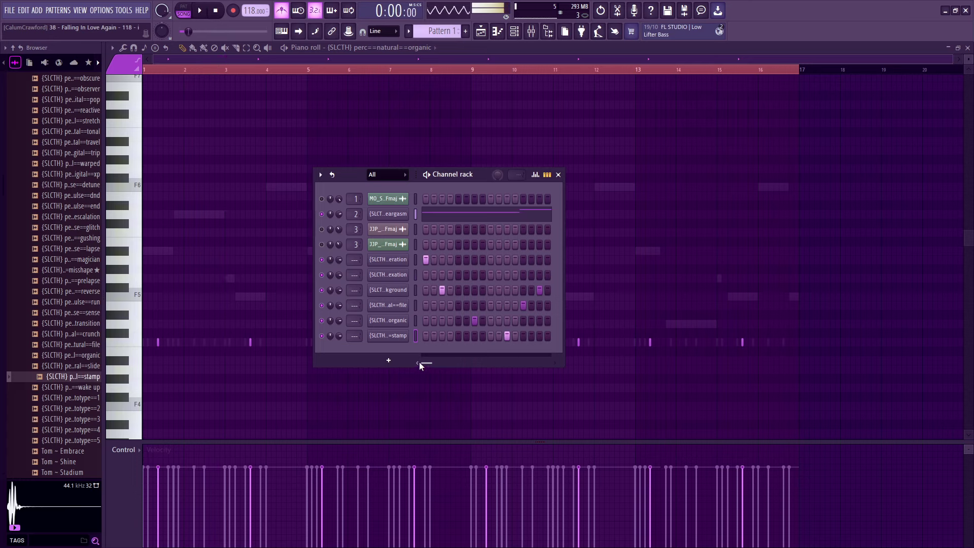
pyautogui.click(506, 336)
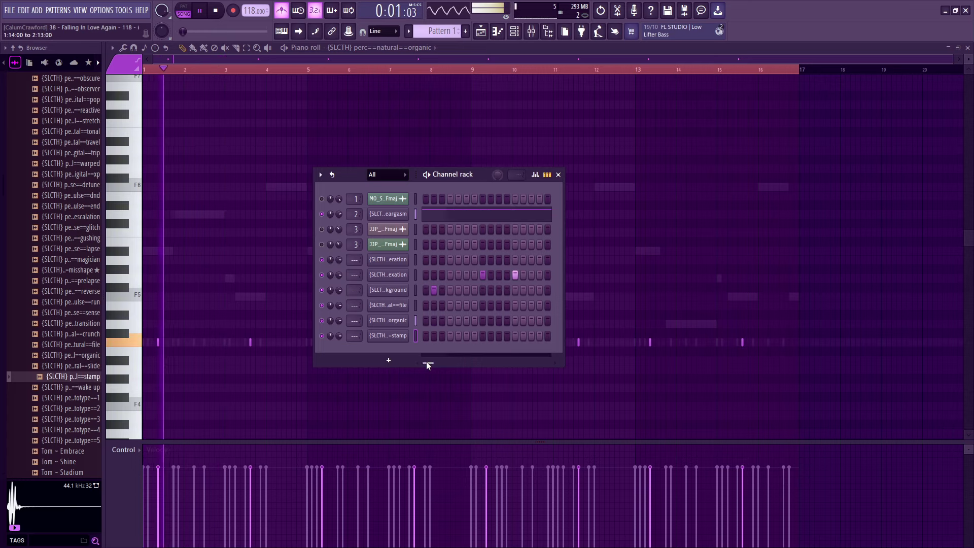
pyautogui.click(458, 335)
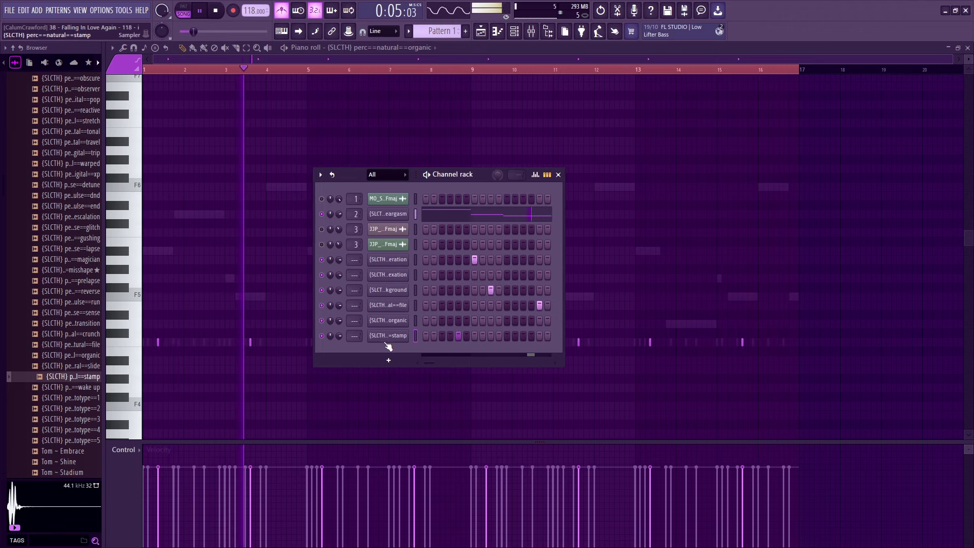
pyautogui.click(475, 335)
# Enable Cut itself for the stamp channel, close the velocity graph editor, and play back the pattern.
pyautogui.press('space')
pyautogui.click(535, 174)
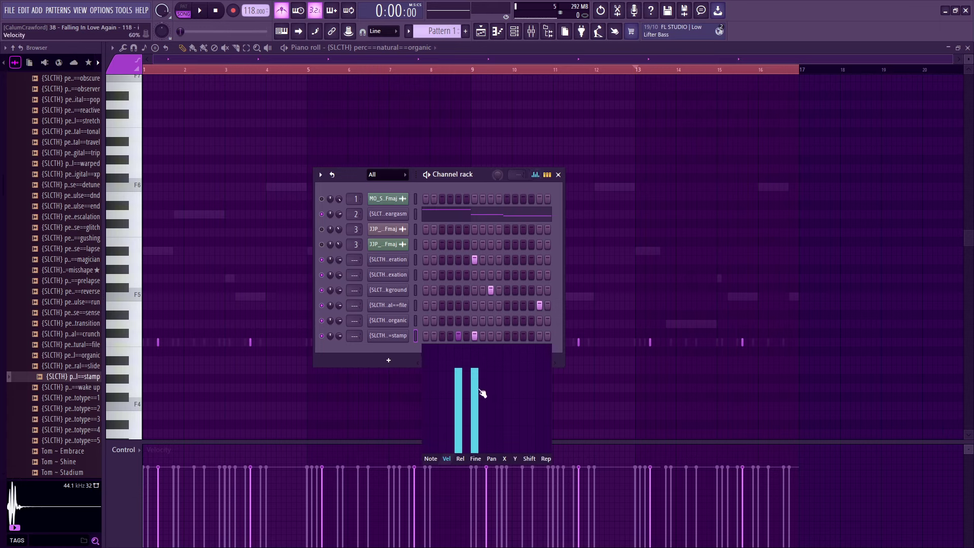
pyautogui.rightClick(405, 336)
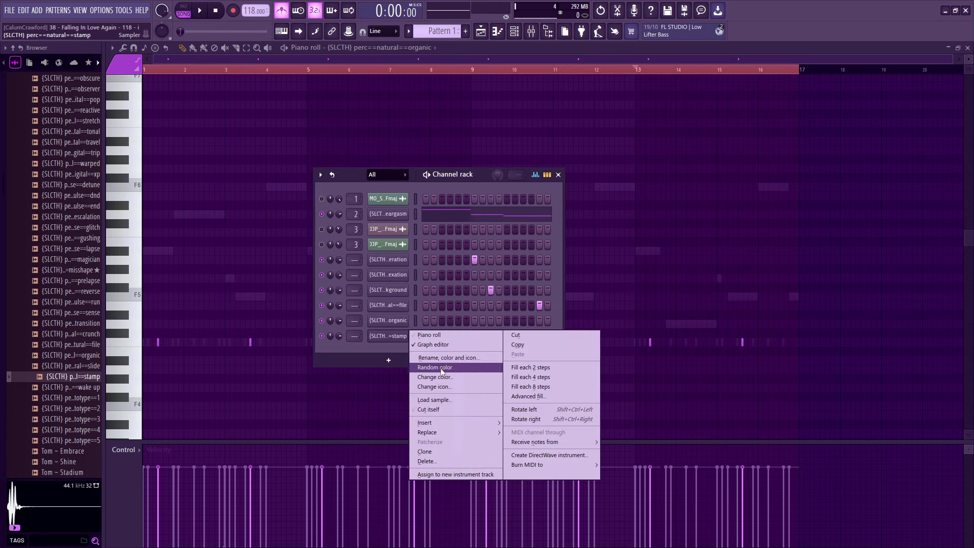
pyautogui.click(443, 411)
pyautogui.press('space')
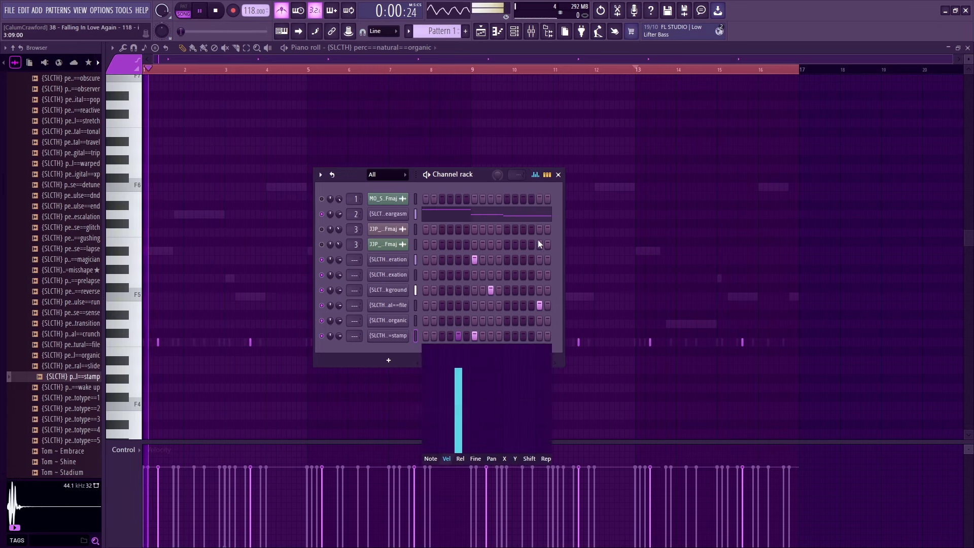
pyautogui.click(536, 175)
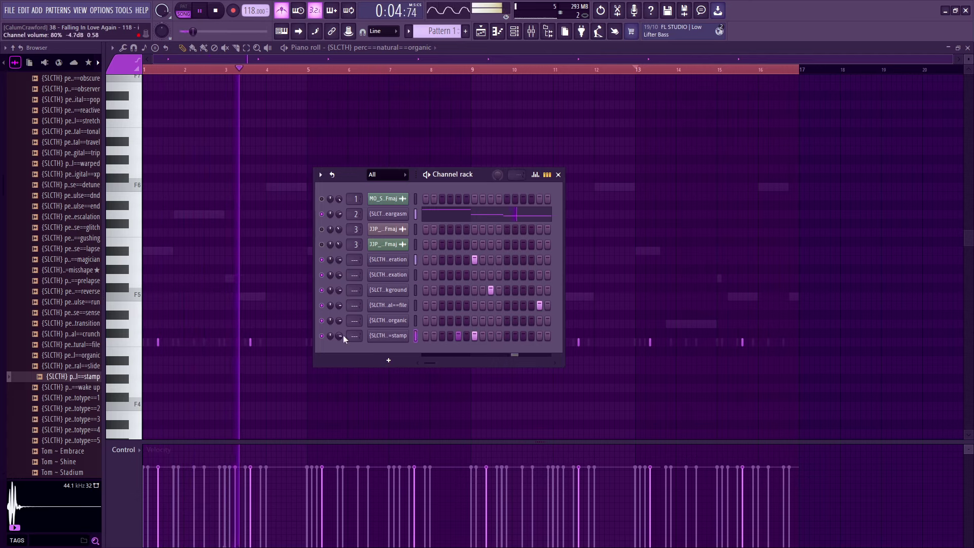
pyautogui.press('space')
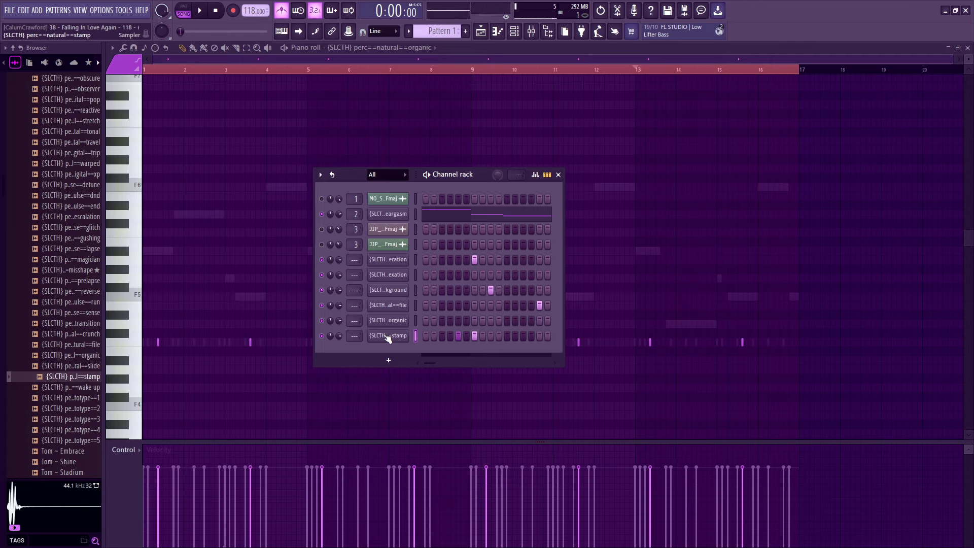
# Raise both natural stamp notes to D5 in the piano roll and check them in playback.
pyautogui.click(501, 35)
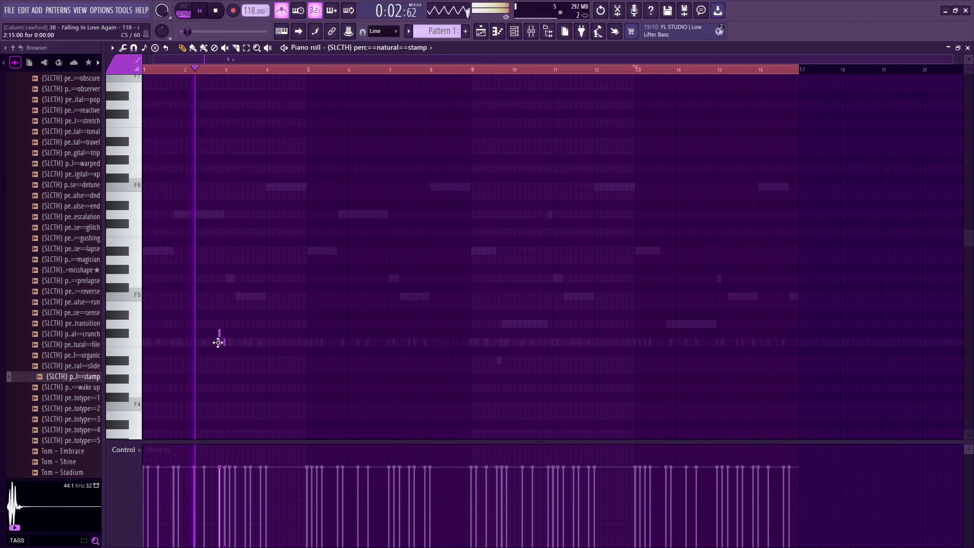
pyautogui.scroll(3, 213, 351)
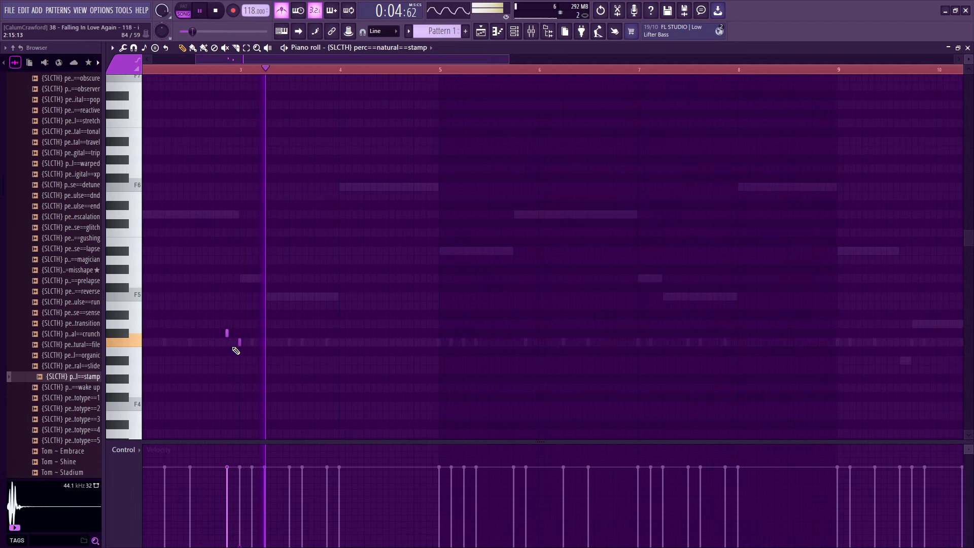
pyautogui.press('space')
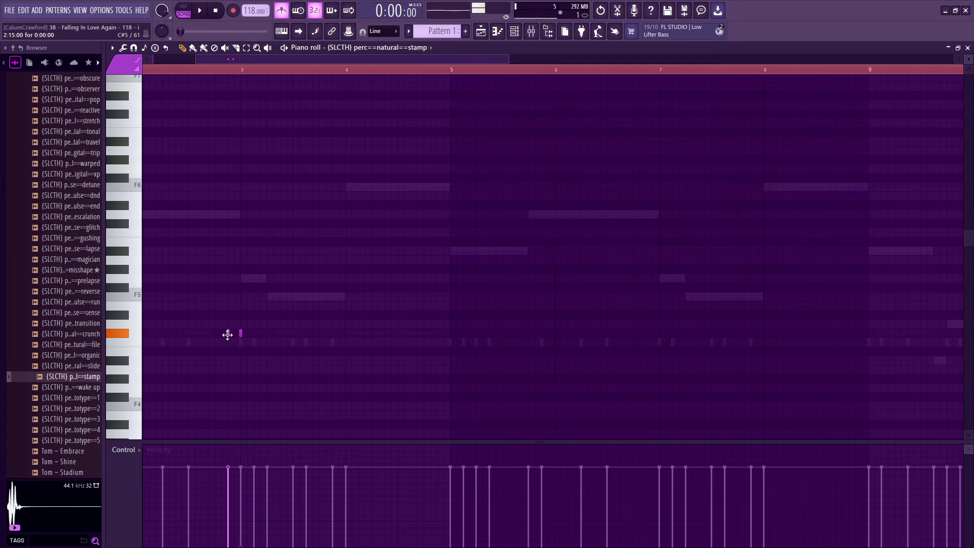
pyautogui.press('space')
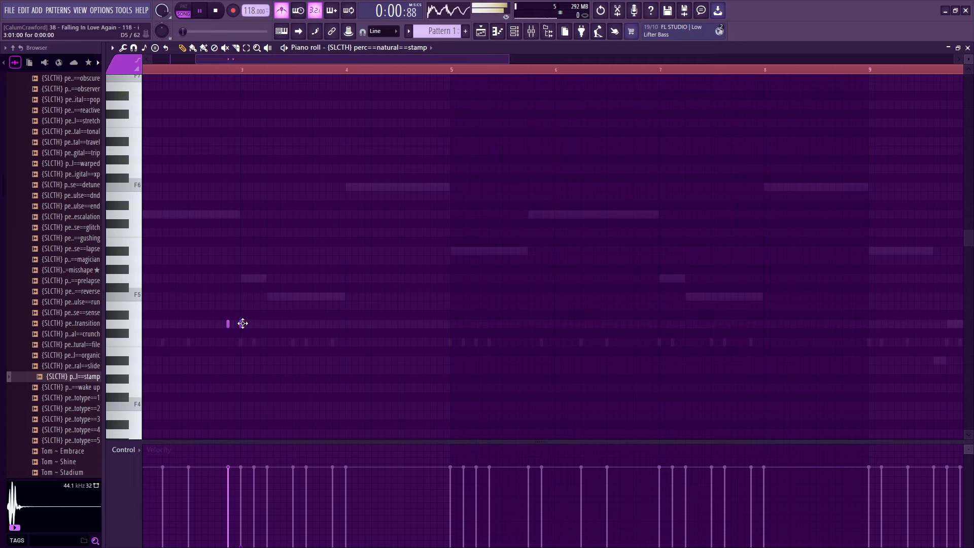
pyautogui.scroll(-3, 250, 336)
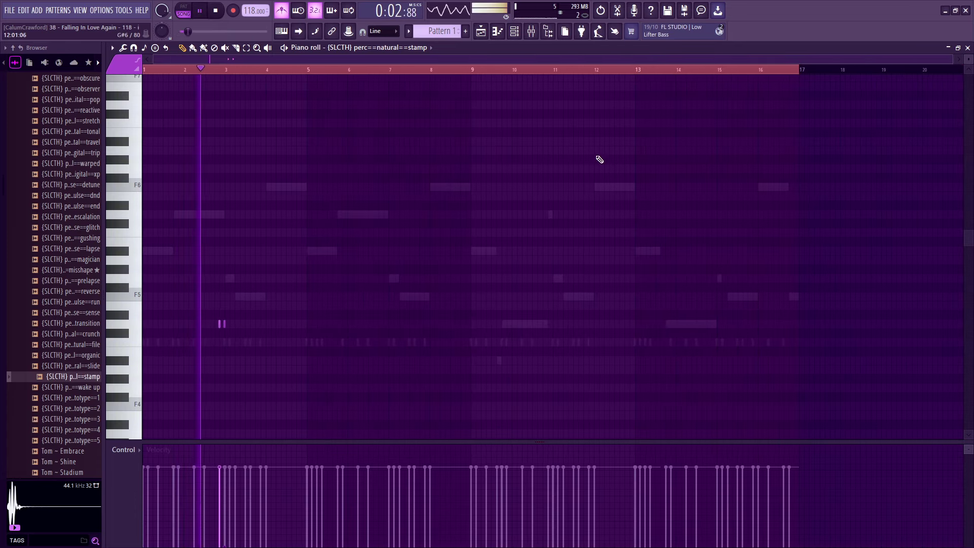
# Move the bar 3 stamp note to the start of bar 1 within a two-bar selection, and pan the bar 2 hit strongly left.
pyautogui.moveTo(792, 71); pyautogui.dragTo(226, 142)
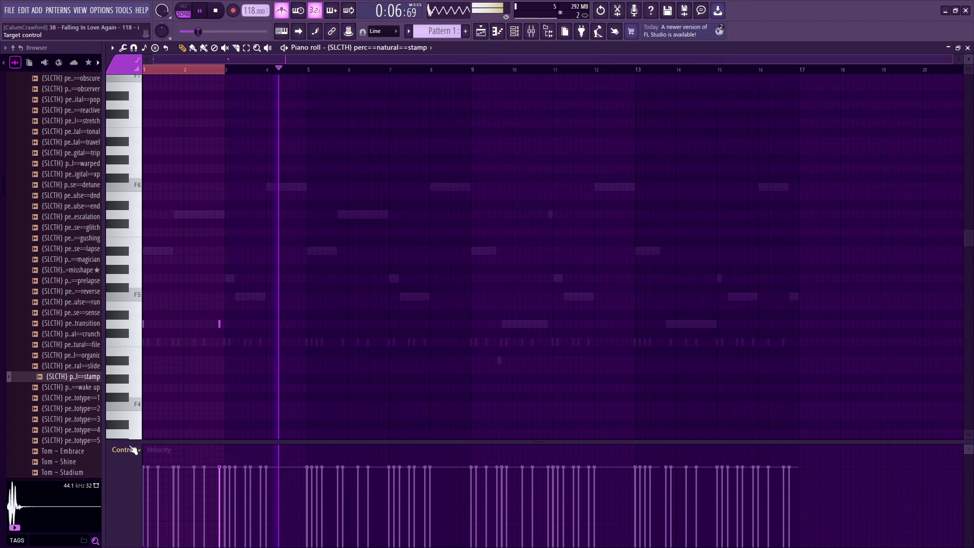
pyautogui.click(127, 449)
pyautogui.click(162, 479)
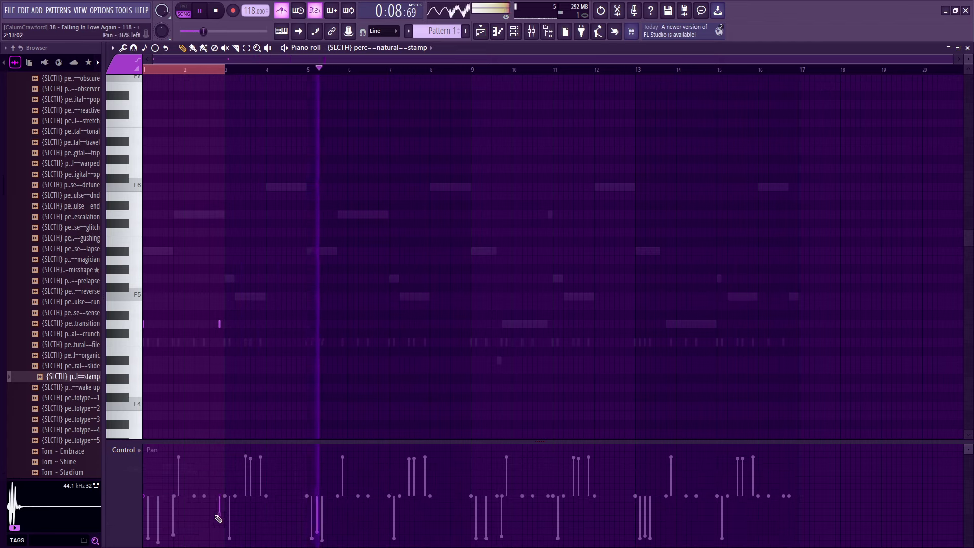
pyautogui.moveTo(218, 518); pyautogui.dragTo(222, 546)
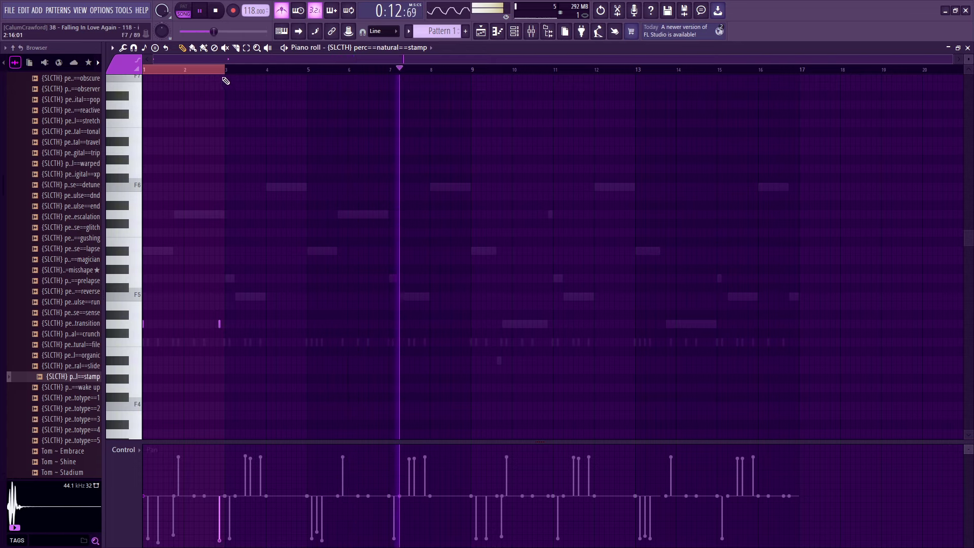
# Repeat the two bars of stamp hits into bars 3 and 4 and pan the hit ending bar 4 strongly right.
pyautogui.hotkey('ctrl', 'b')
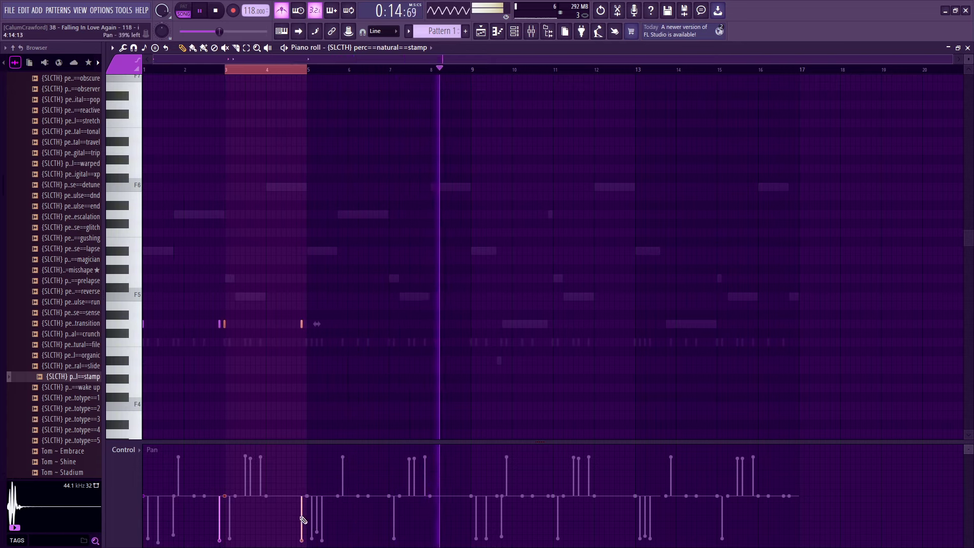
pyautogui.moveTo(303, 527); pyautogui.dragTo(302, 457)
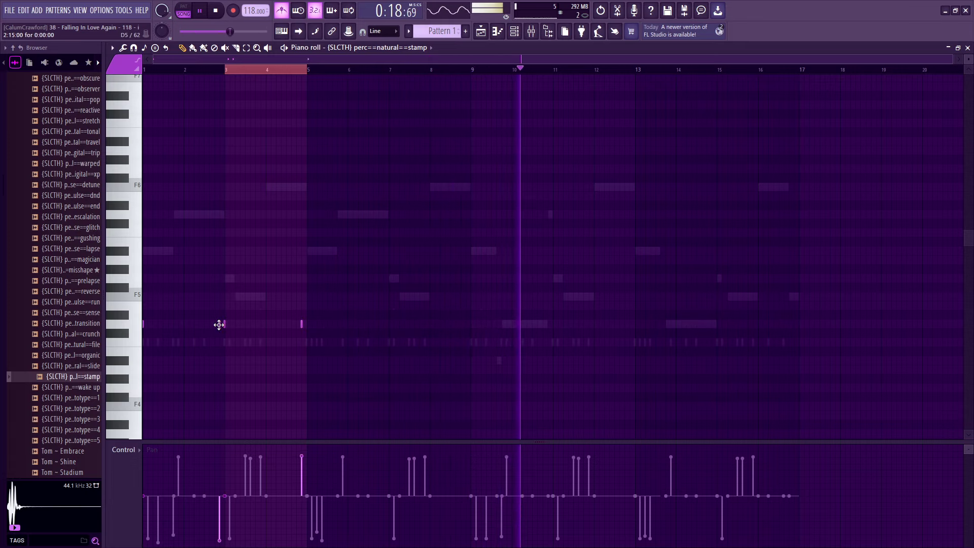
# Raise all the natural stamp notes in the first four bars to E5 and check them in playback.
pyautogui.scroll(4, 192, 361)
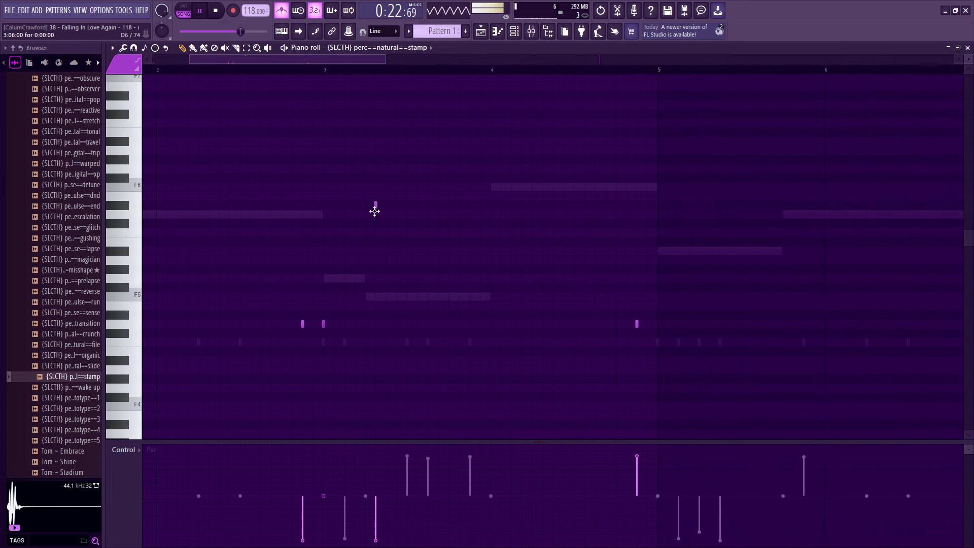
pyautogui.scroll(-4, 372, 217)
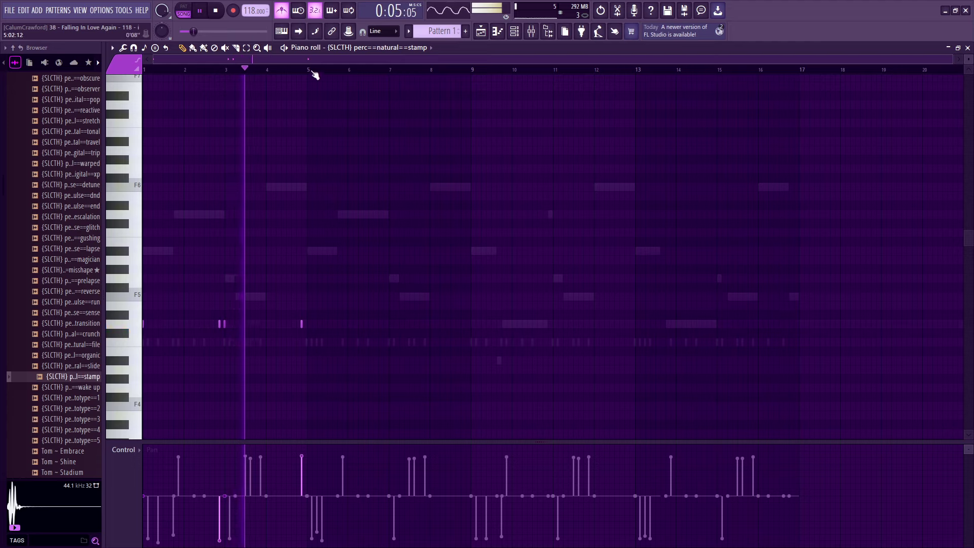
pyautogui.press('space')
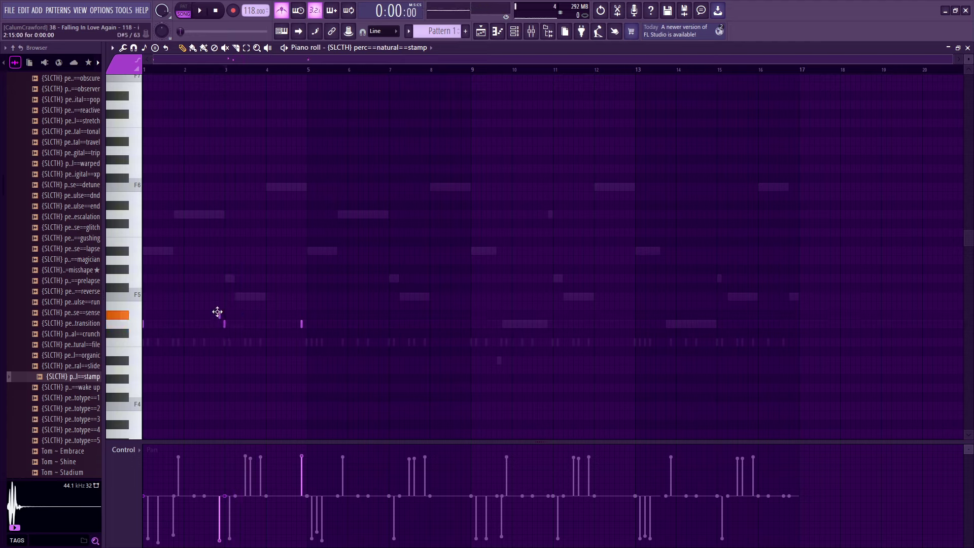
pyautogui.click(223, 305)
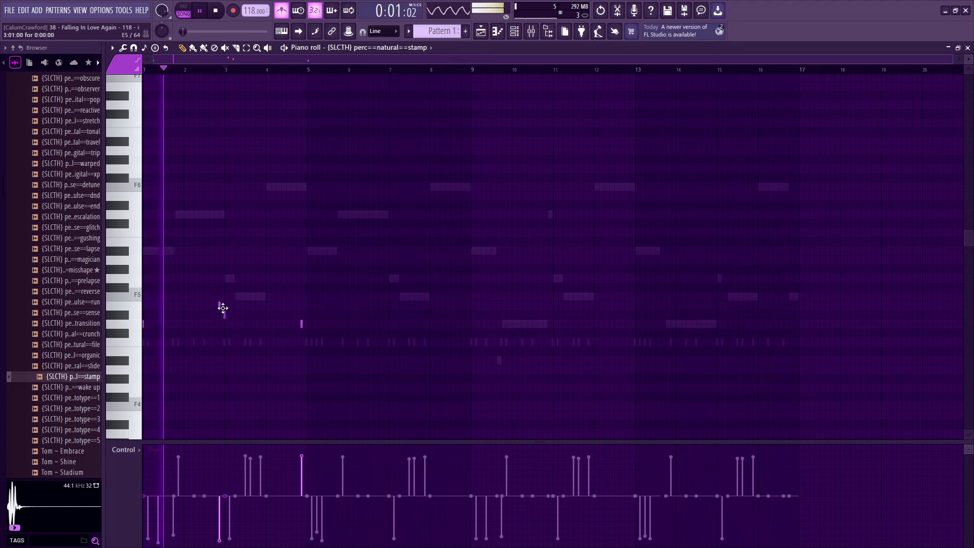
pyautogui.moveTo(344, 337); pyautogui.dragTo(125, 330)
pyautogui.hotkey('shift', 'Up')
pyautogui.hotkey('shift', 'Up')
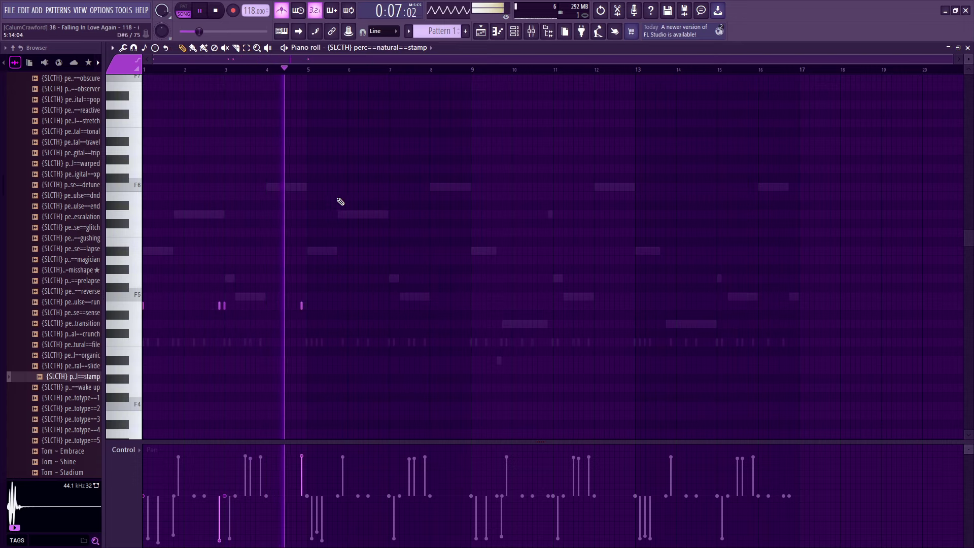
# Select the first four bars of stamp hits and repeat them through bar 16, then clear the selection.
pyautogui.moveTo(311, 71); pyautogui.dragTo(1, 108)
pyautogui.scroll(3, 227, 345)
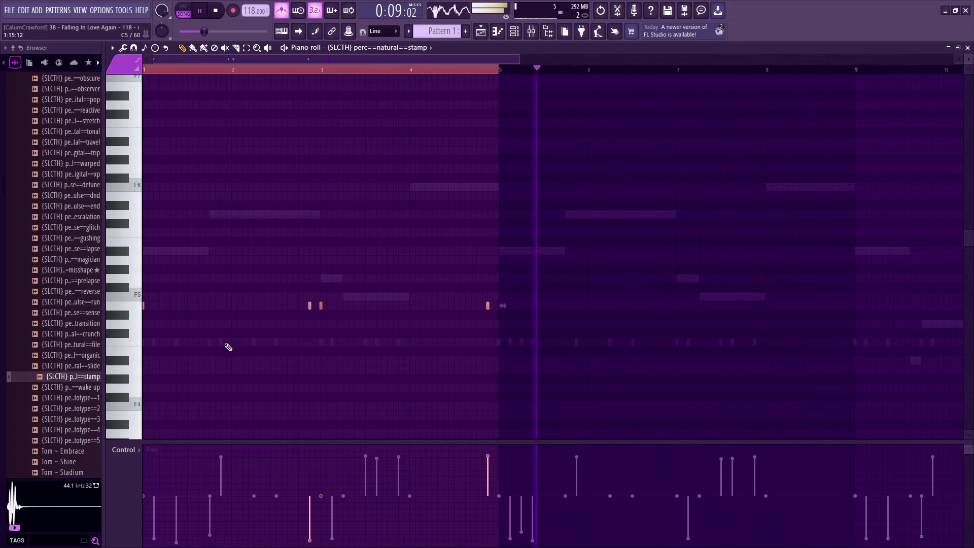
pyautogui.click(280, 335)
pyautogui.press('space')
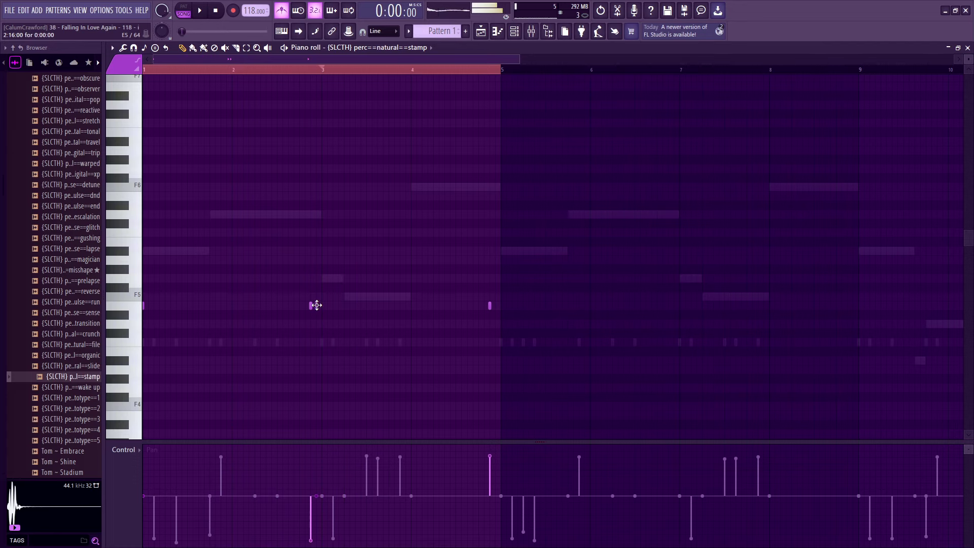
pyautogui.keyDown('ctrl'); pyautogui.scroll(3, 330, 311); pyautogui.keyUp('ctrl')
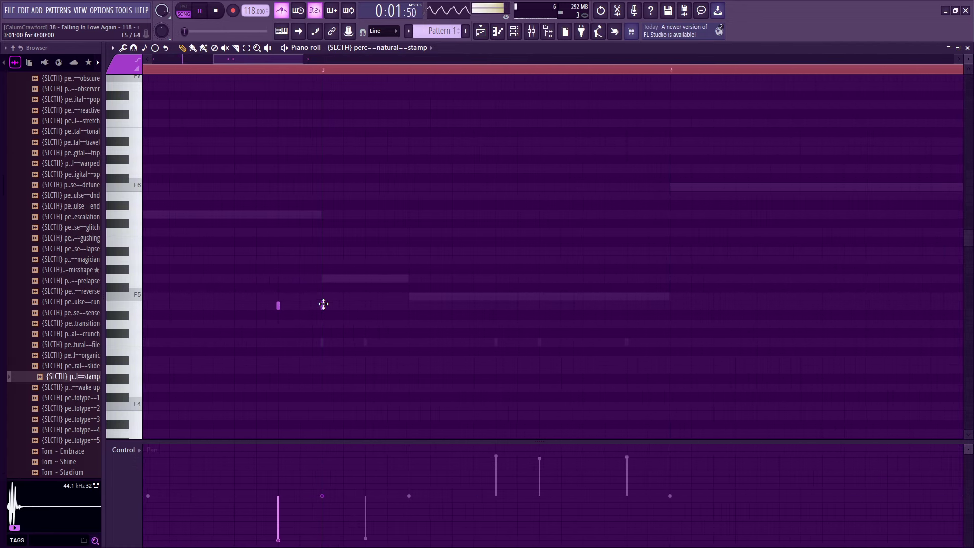
pyautogui.keyDown('ctrl'); pyautogui.scroll(-6, 323, 305); pyautogui.keyUp('ctrl')
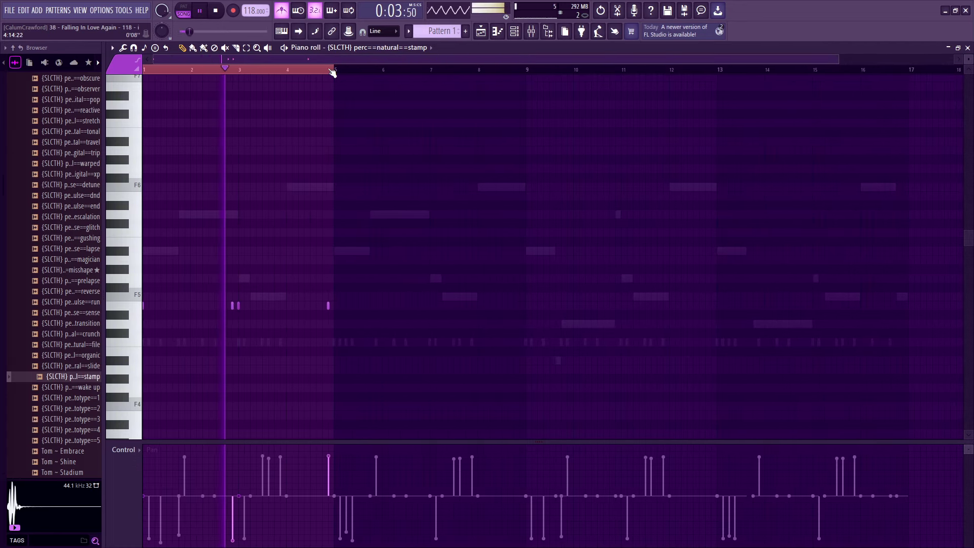
pyautogui.hotkey('ctrl', 'b')
pyautogui.hotkey('ctrl', 'b')
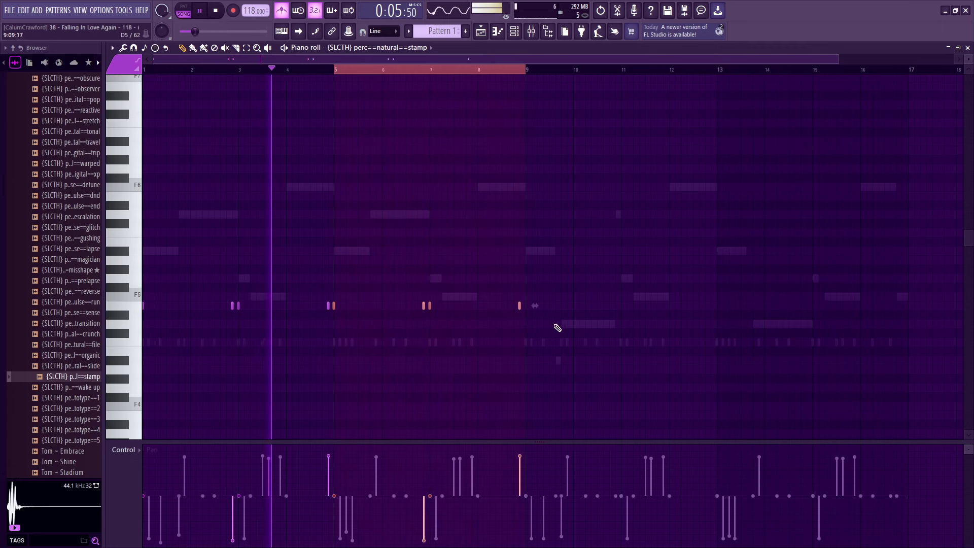
pyautogui.hotkey('ctrl', 'b')
pyautogui.keyDown('ctrl'); pyautogui.scroll(-2, 686, 316); pyautogui.keyUp('ctrl')
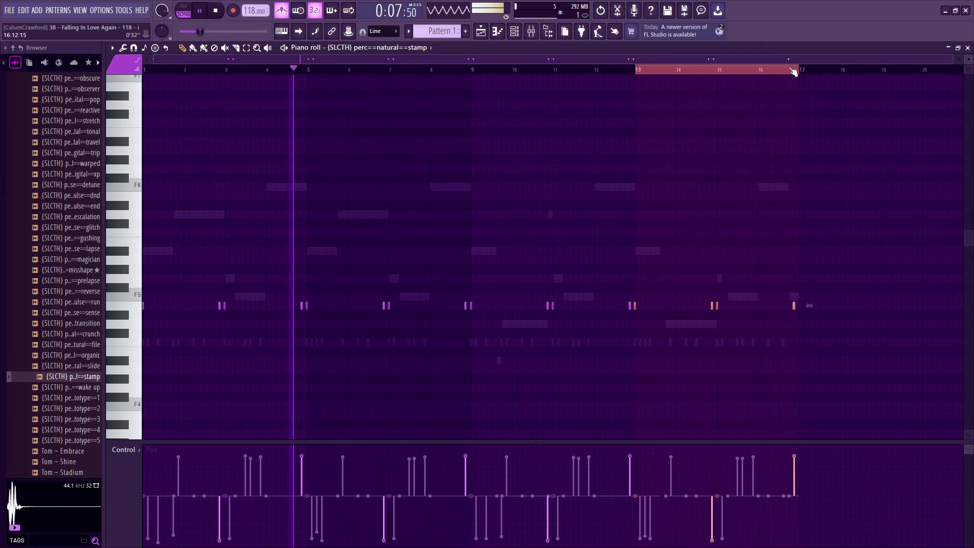
pyautogui.moveTo(797, 70); pyautogui.dragTo(643, 93)
pyautogui.keyDown('ctrl'); pyautogui.click(420, 205); pyautogui.keyUp('ctrl')
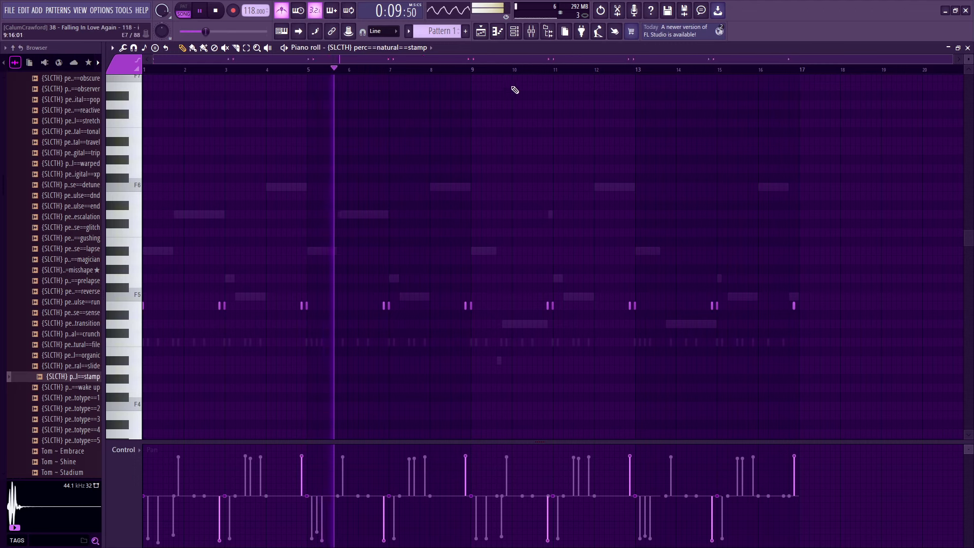
# Show the channel rack and audition the natural wake up and prototype percussion samples in the kit folder.
pyautogui.click(520, 37)
pyautogui.click(522, 35)
pyautogui.press('F6')
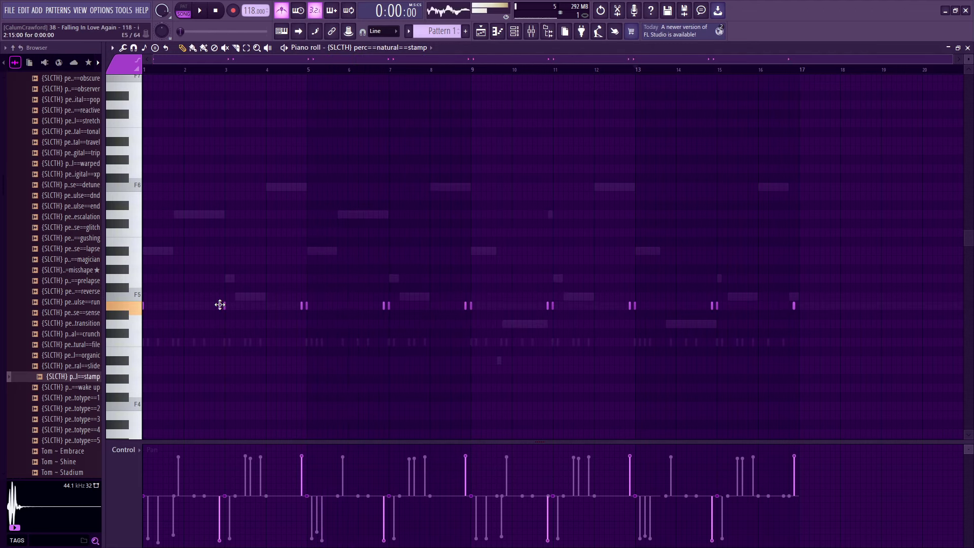
pyautogui.click(515, 36)
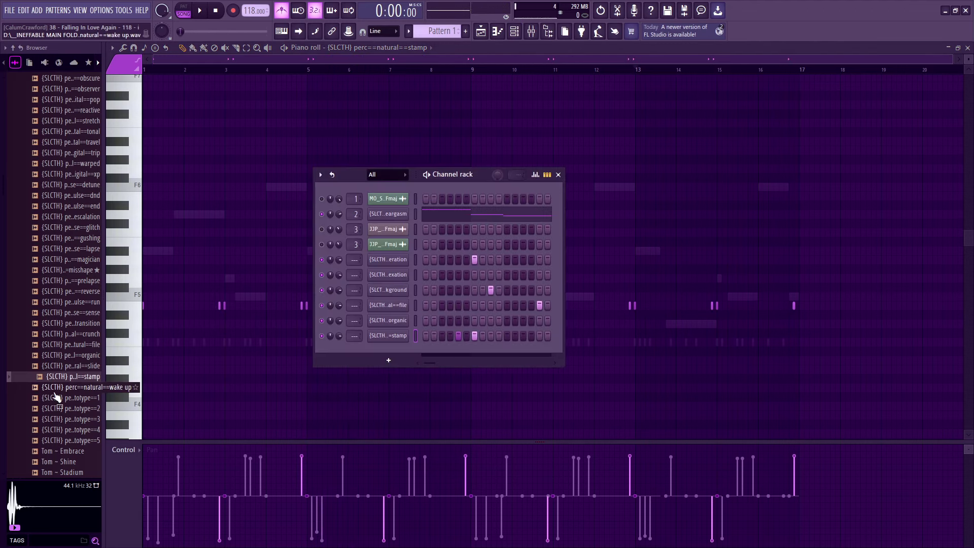
pyautogui.click(56, 388)
pyautogui.click(58, 398)
pyautogui.click(63, 409)
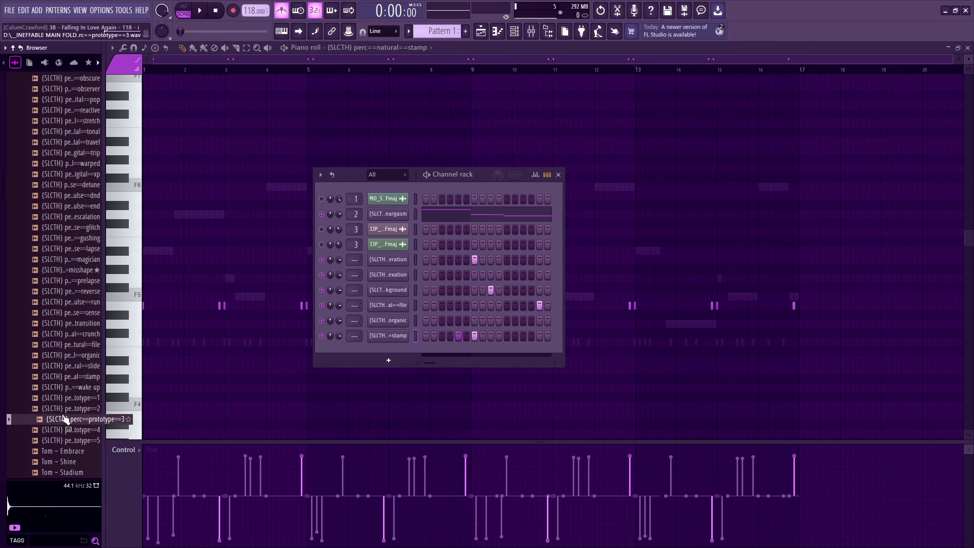
pyautogui.click(66, 441)
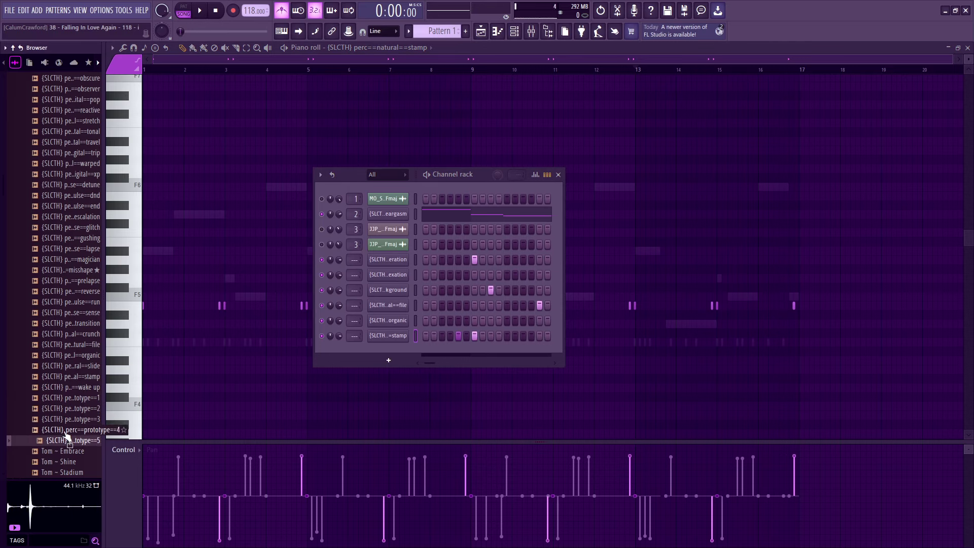
# Add the perc prototype 3 and perc prototype 5 samples as new channels and audition Tom - Stadium.
pyautogui.scroll(-3, 71, 406)
pyautogui.moveTo(74, 358); pyautogui.dragTo(364, 350)
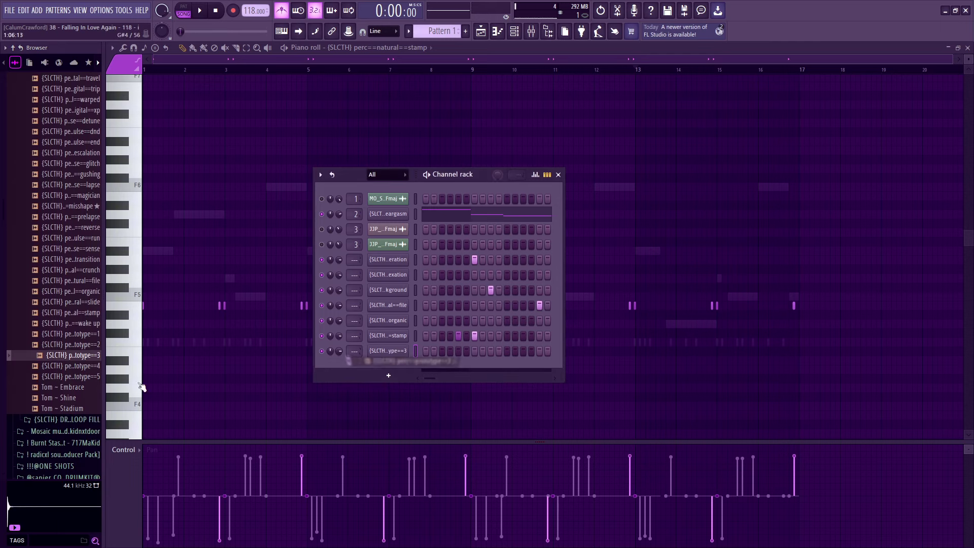
pyautogui.moveTo(81, 376); pyautogui.dragTo(97, 380)
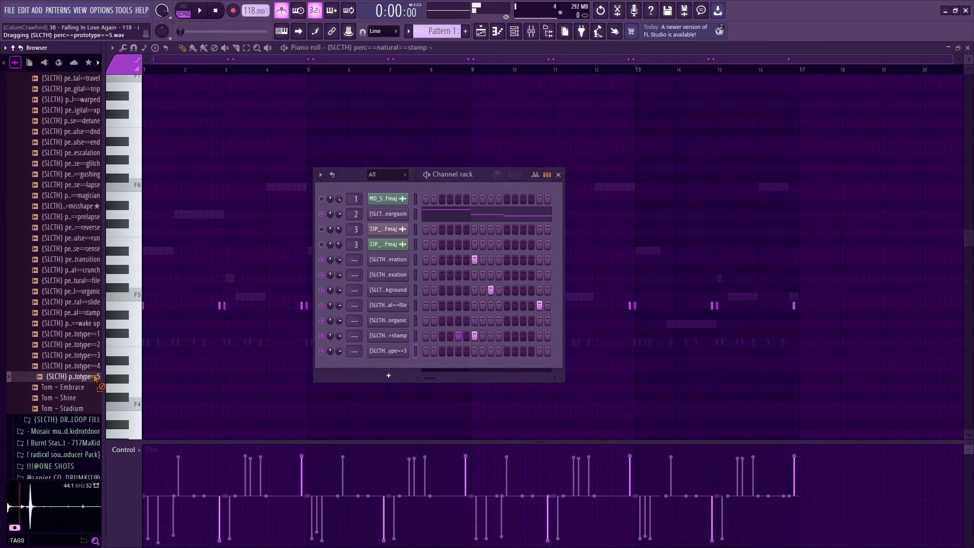
pyautogui.moveTo(374, 359); pyautogui.dragTo(375, 360)
pyautogui.click(77, 409)
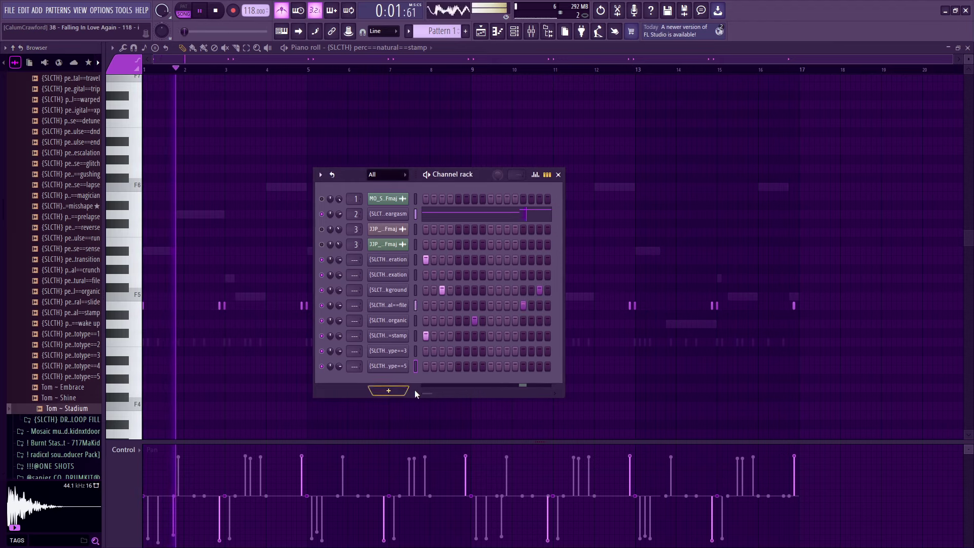
# Place prototype 3 hits on steps 11 and 12 of the first bar, checking the placement in playback.
pyautogui.press('space')
pyautogui.press('space')
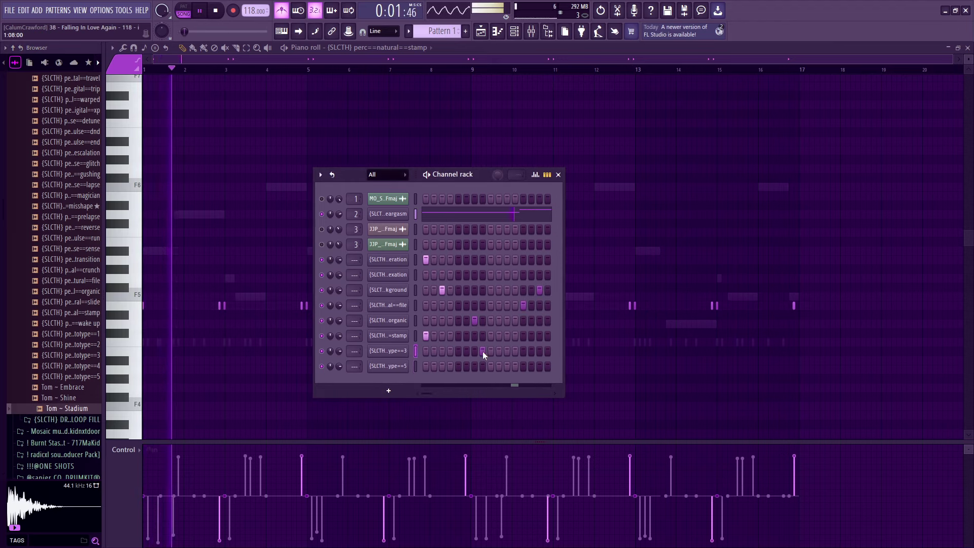
pyautogui.click(483, 351)
pyautogui.press('space')
pyautogui.click(483, 351)
pyautogui.click(505, 351)
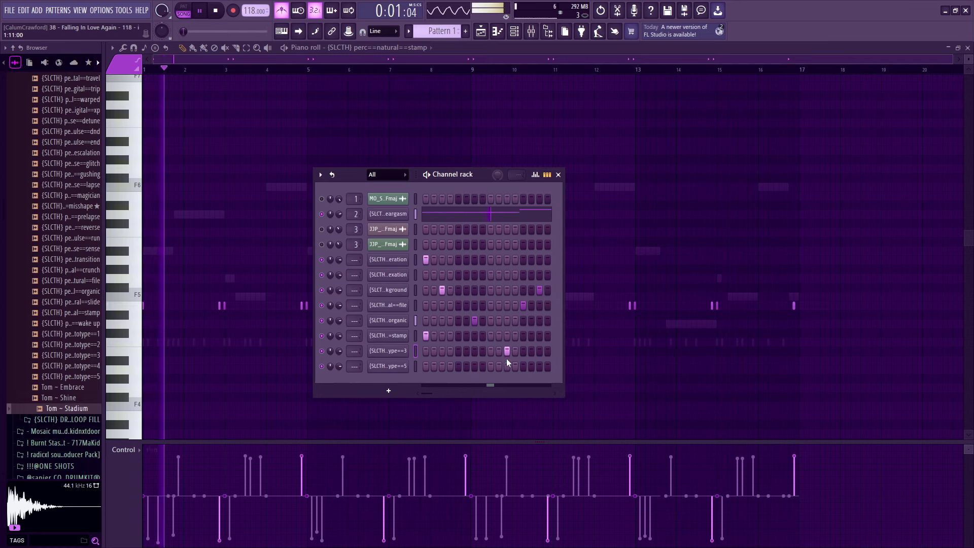
pyautogui.press('space')
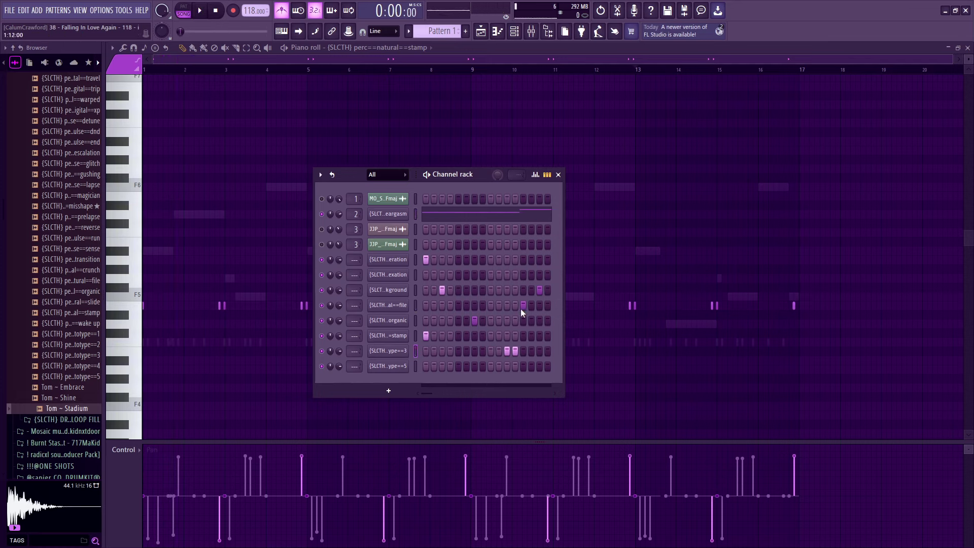
# Lower the velocity of the prototype 3 hit on step 12 to about 30% and enable Cut itself for that channel.
pyautogui.click(536, 175)
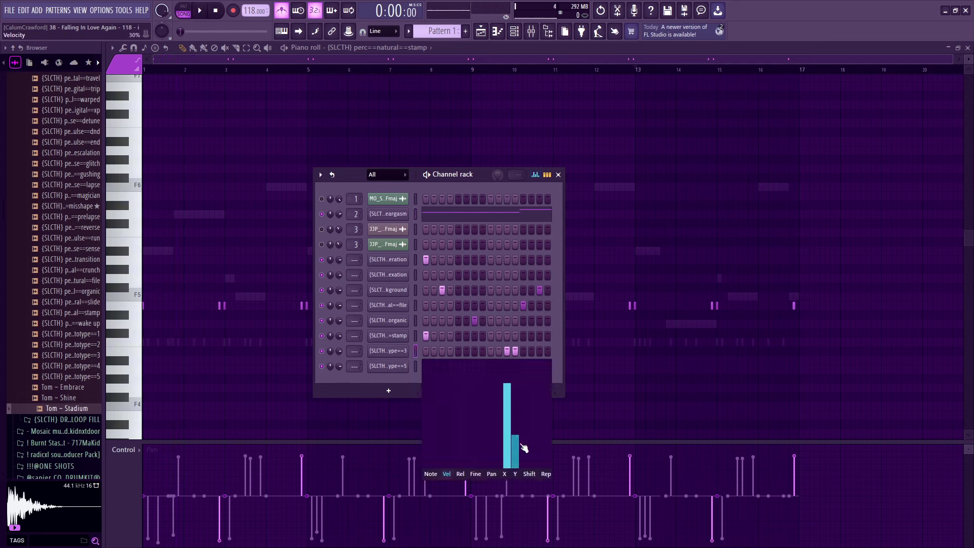
pyautogui.rightClick(398, 357)
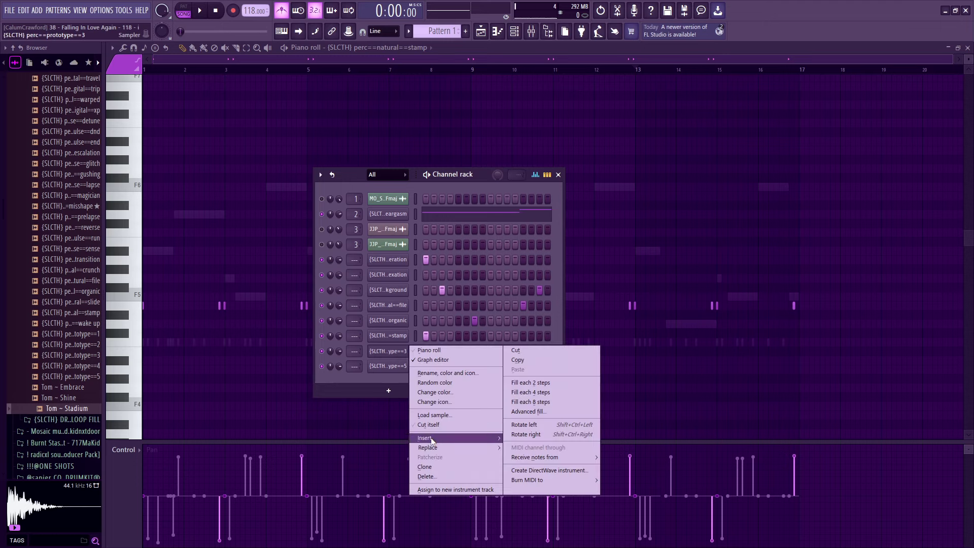
pyautogui.click(434, 425)
pyautogui.press('space')
pyautogui.click(536, 175)
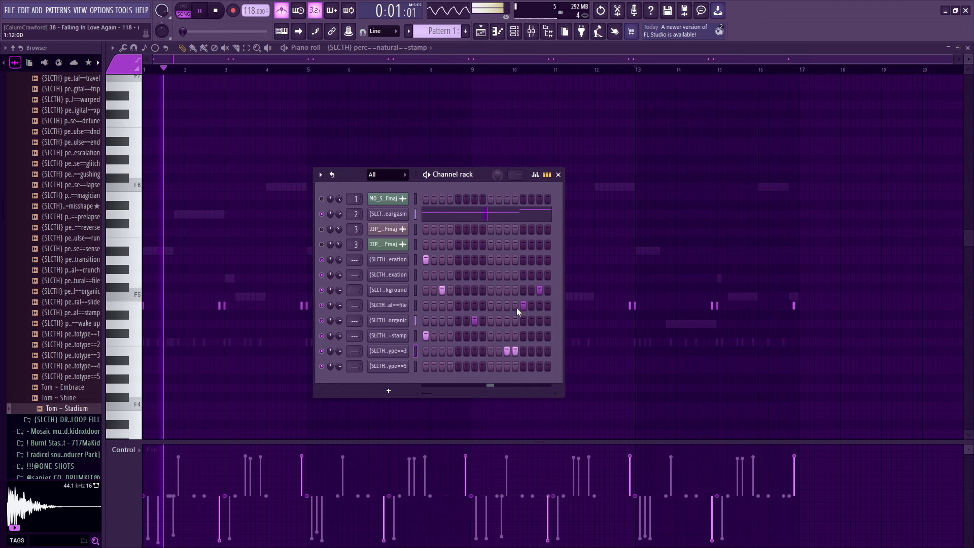
# Place prototype 5 hits on steps 8 and 11 of the first bar, checking the rhythm in playback.
pyautogui.click(483, 366)
pyautogui.press('space')
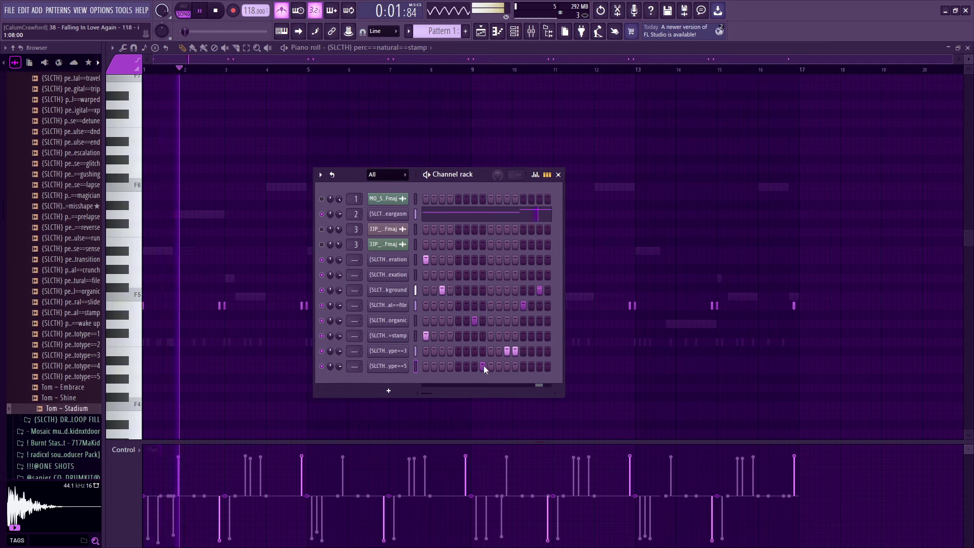
pyautogui.press('space')
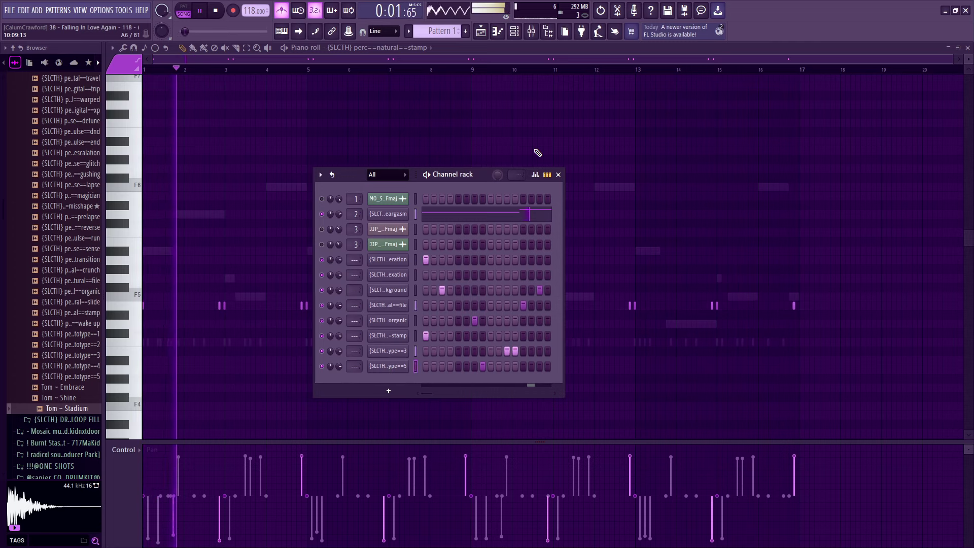
pyautogui.press('space')
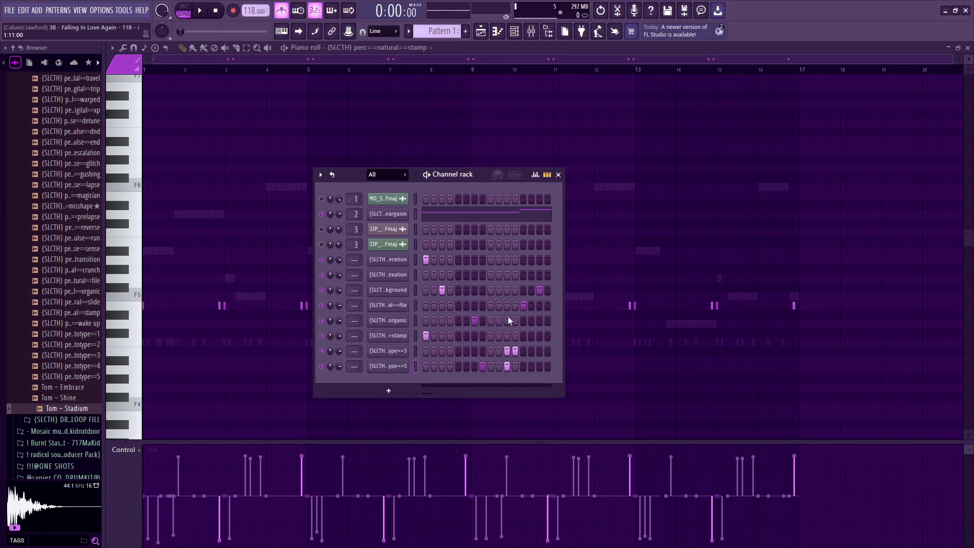
# Enable Cut itself for the prototype 5 channel and look over its sampler settings during playback.
pyautogui.click(536, 175)
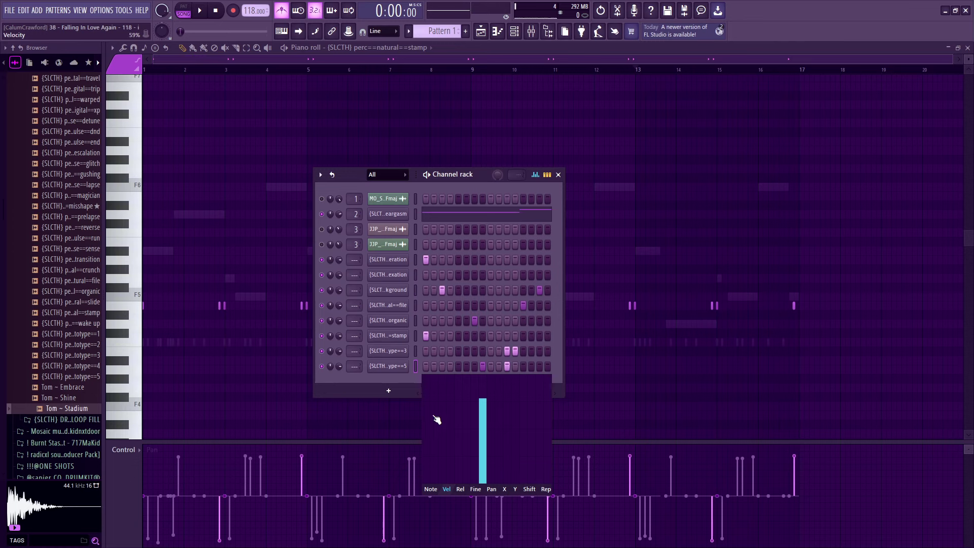
pyautogui.rightClick(377, 366)
pyautogui.click(437, 440)
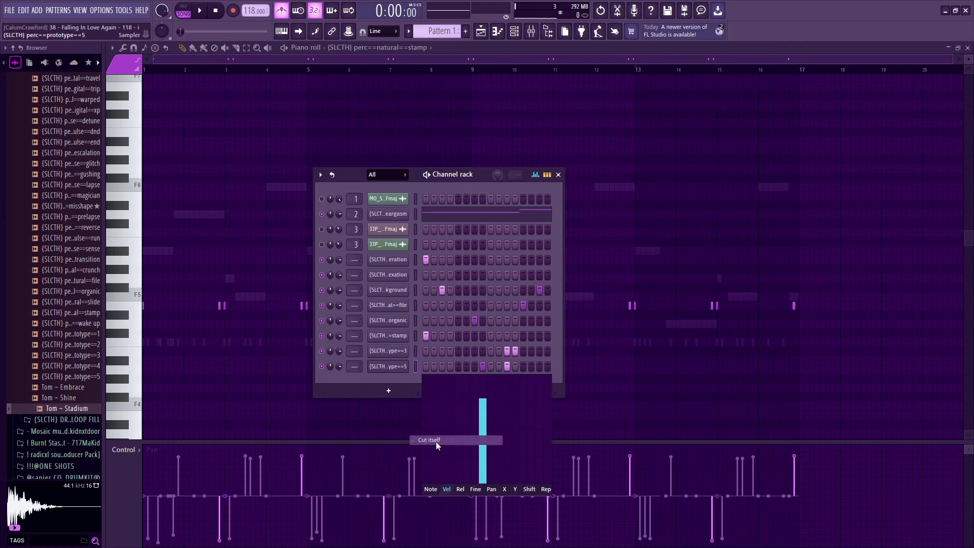
pyautogui.press('space')
pyautogui.click(404, 372)
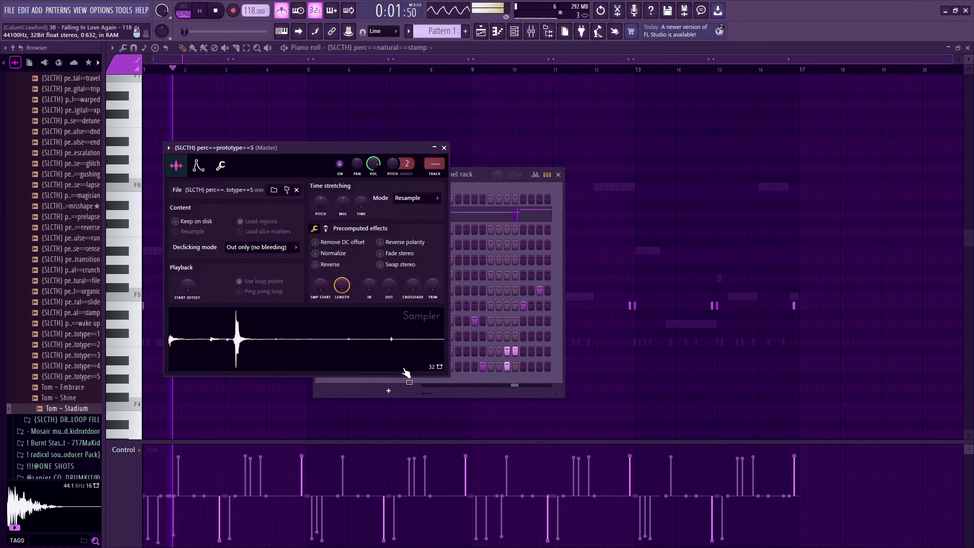
pyautogui.click(445, 147)
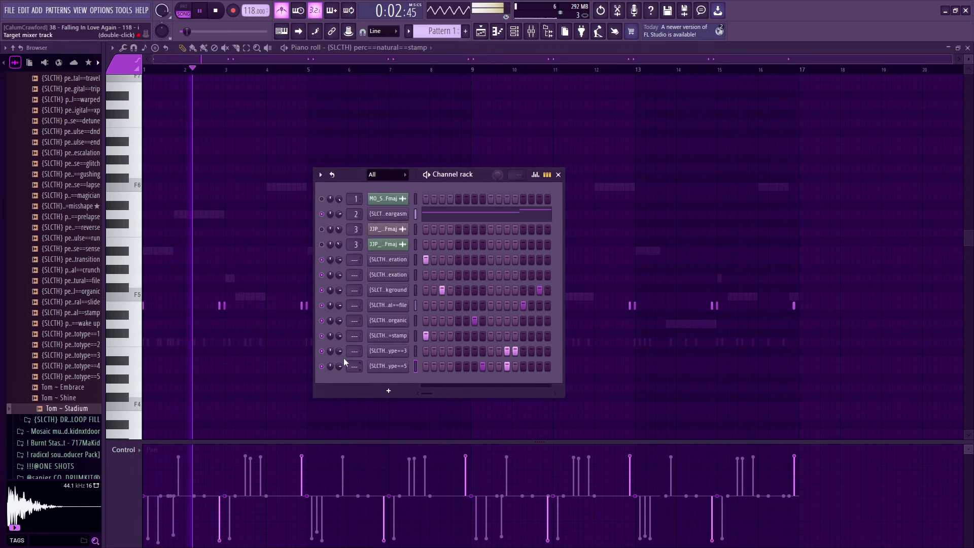
# Mute every channel except prototype 3 and prototype 5 and play the two back on their own.
pyautogui.press('space')
pyautogui.rightClick(325, 367)
pyautogui.press('Escape')
pyautogui.press('space')
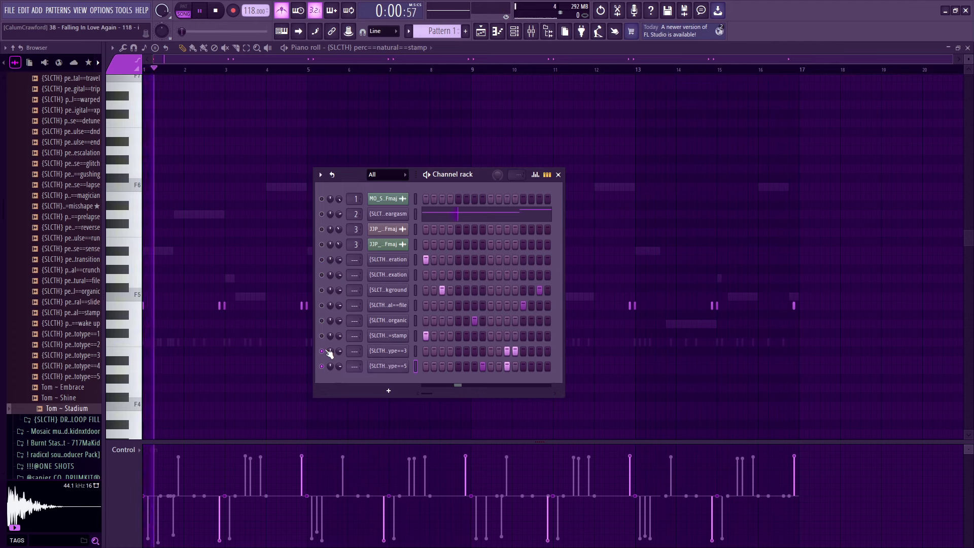
pyautogui.press('space')
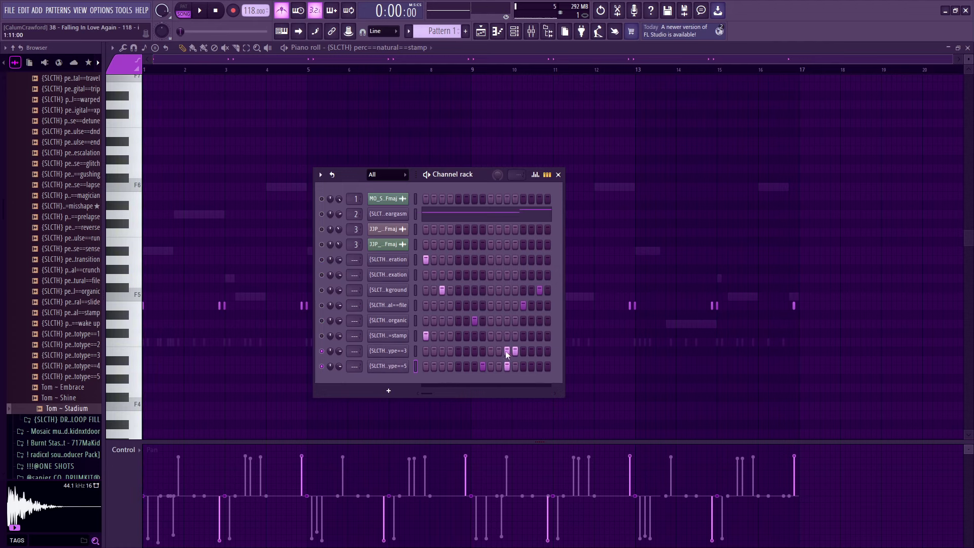
# Audition the prototype 4 percussion sample in the kit folder.
pyautogui.rightClick(405, 350)
pyautogui.press('Escape')
pyautogui.click(97, 361)
pyautogui.click(87, 370)
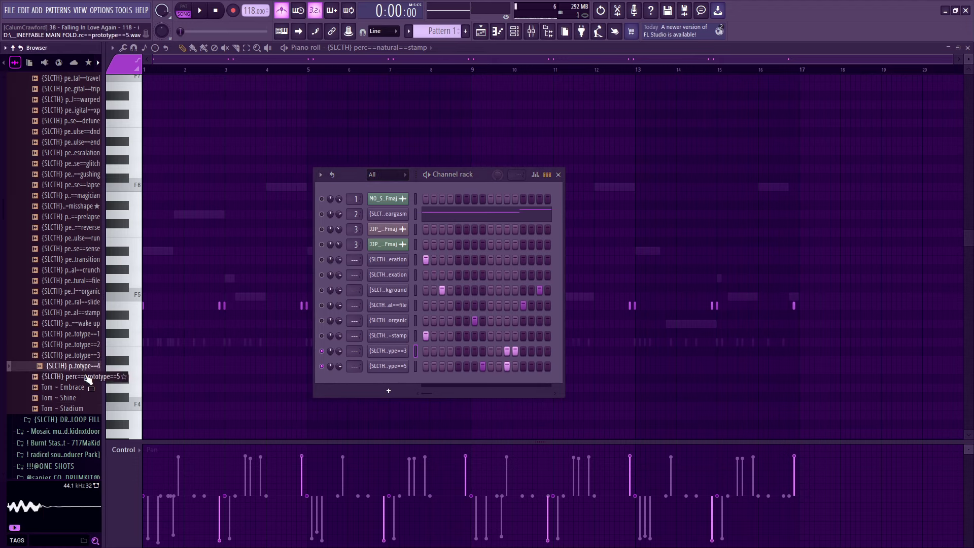
# Replace the prototype 3 channel's sample with prototype 4, unmute the bass and drum channels, and check the result in playback.
pyautogui.click(85, 370)
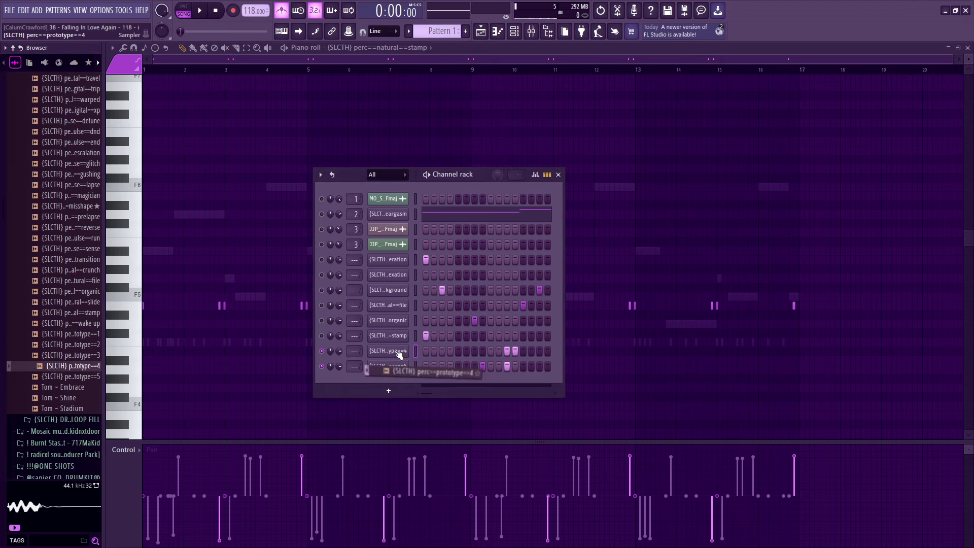
pyautogui.rightClick(321, 365)
pyautogui.press('Escape')
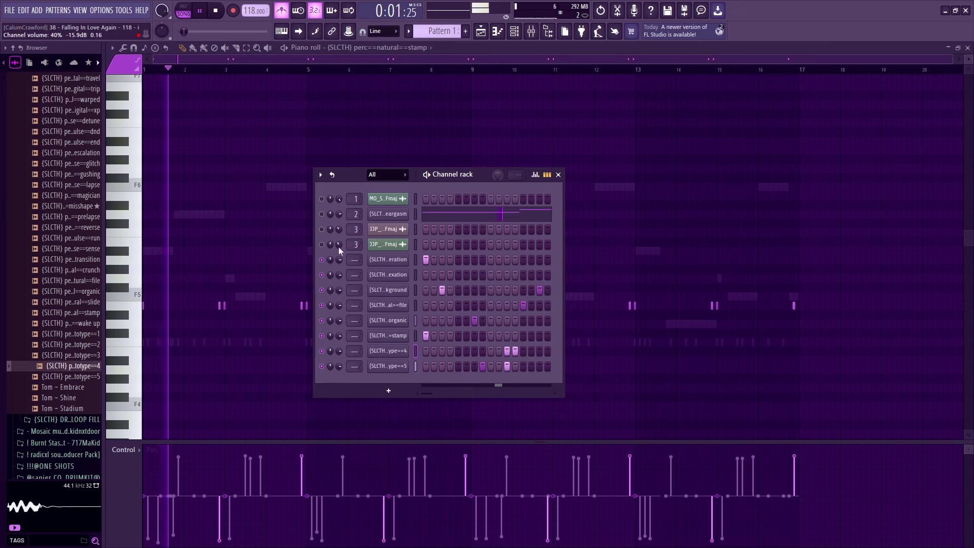
pyautogui.press('space')
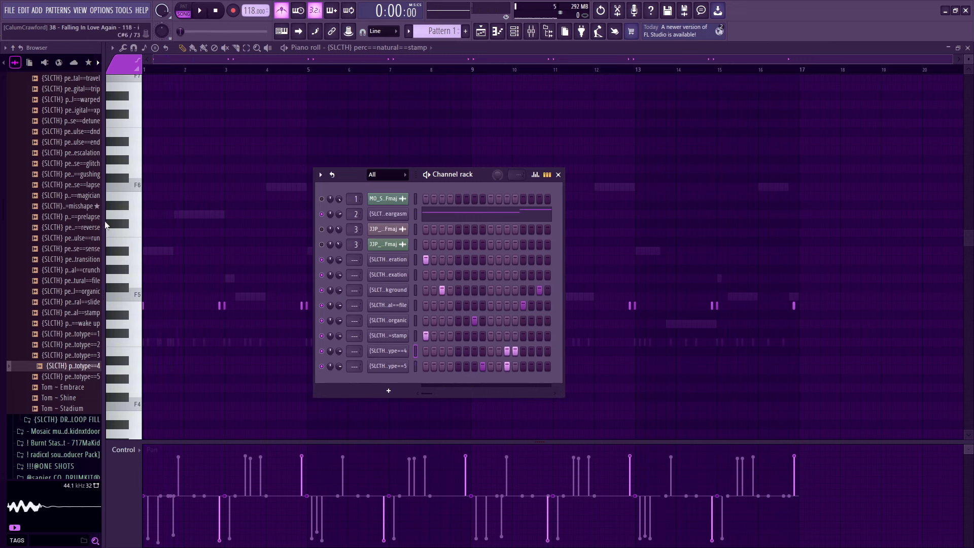
# Audition the digital percussion samples in the kit folder and swap the prototype 4 channel's sample for digital incept.
pyautogui.scroll(5, 107, 225)
pyautogui.click(66, 208)
pyautogui.scroll(2, 68, 212)
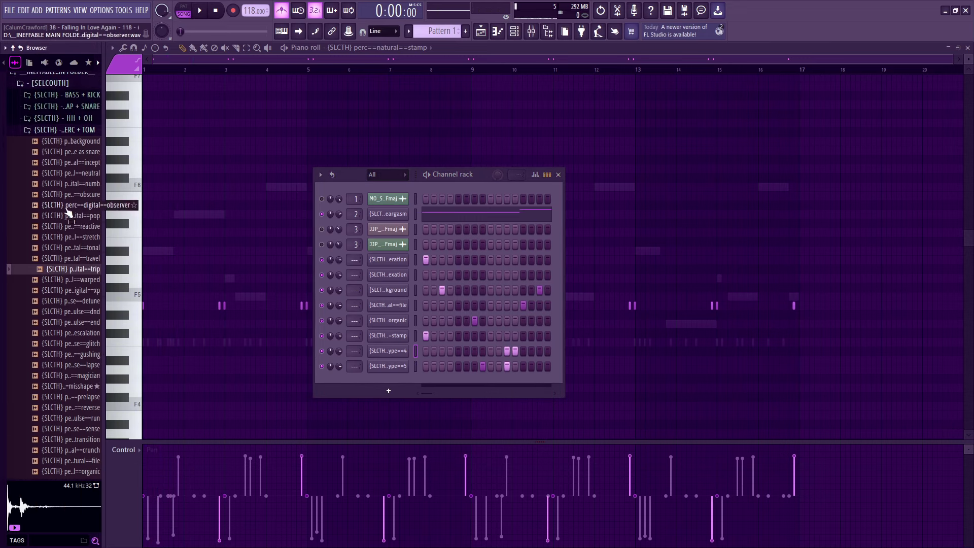
pyautogui.scroll(1, 68, 213)
pyautogui.click(72, 238)
pyautogui.click(79, 220)
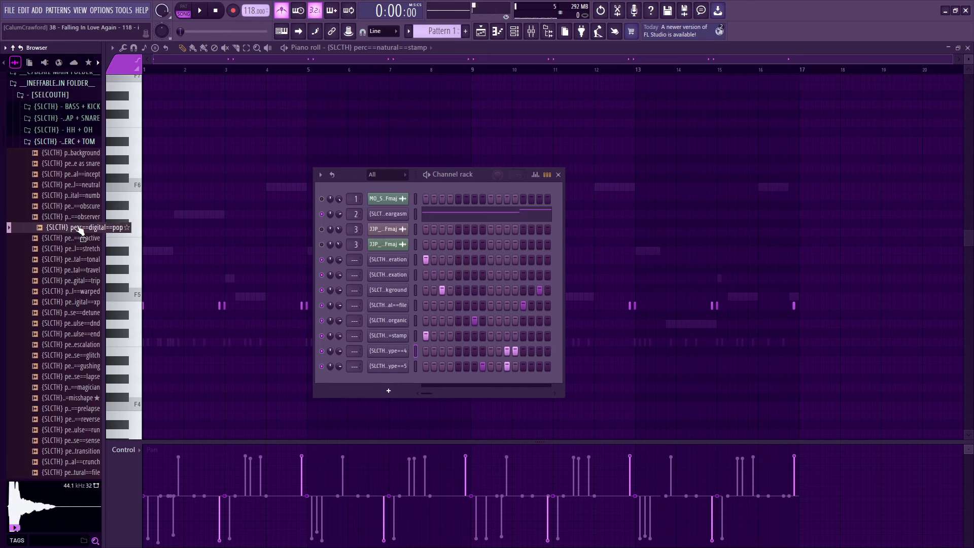
pyautogui.click(76, 199)
pyautogui.click(78, 187)
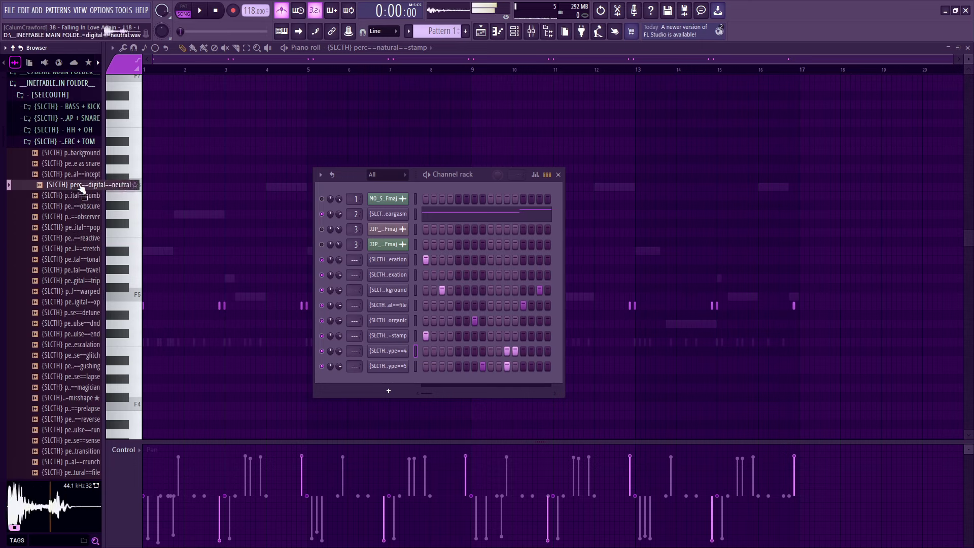
pyautogui.click(79, 177)
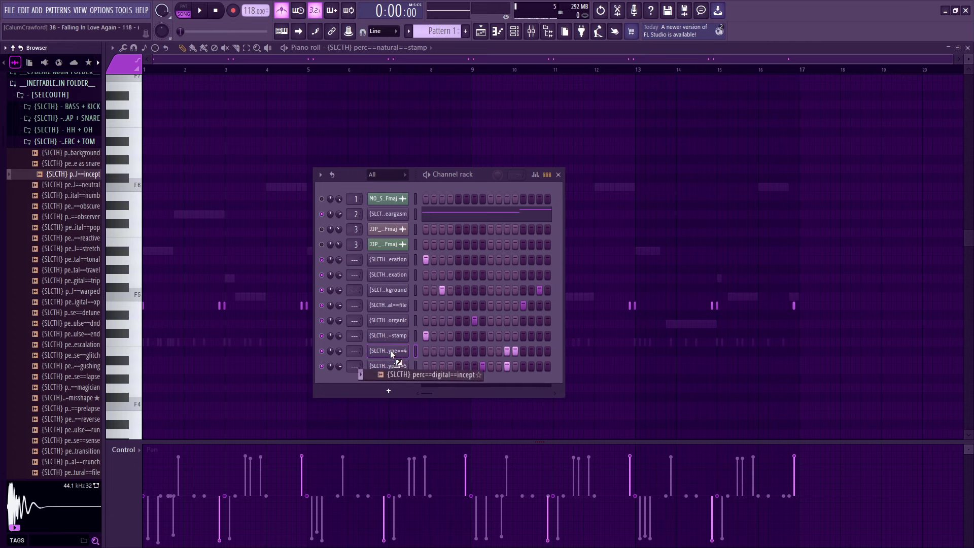
pyautogui.moveTo(391, 350); pyautogui.dragTo(390, 351)
pyautogui.press('space')
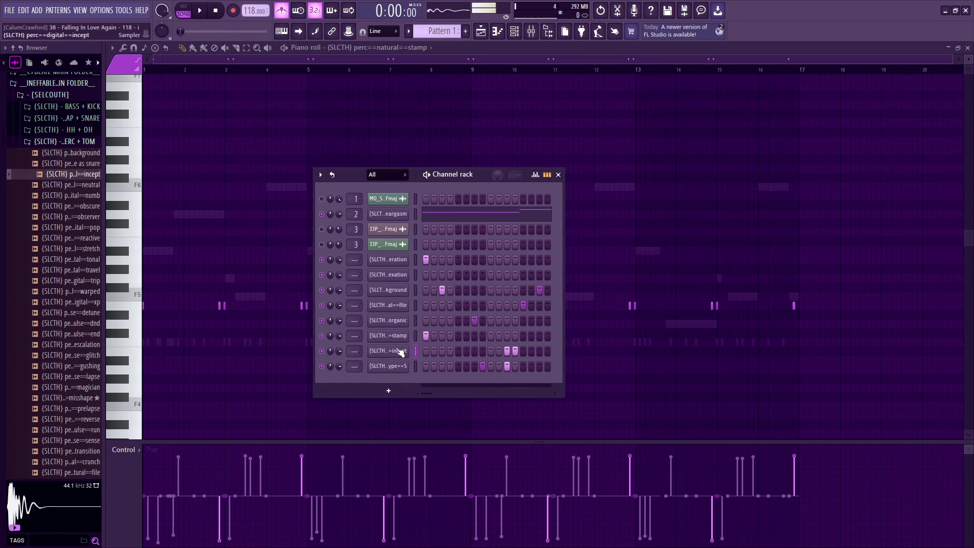
# Raise the two digital incept notes in bar 1 to F5 in the piano roll, checking the pitch in playback.
pyautogui.click(499, 31)
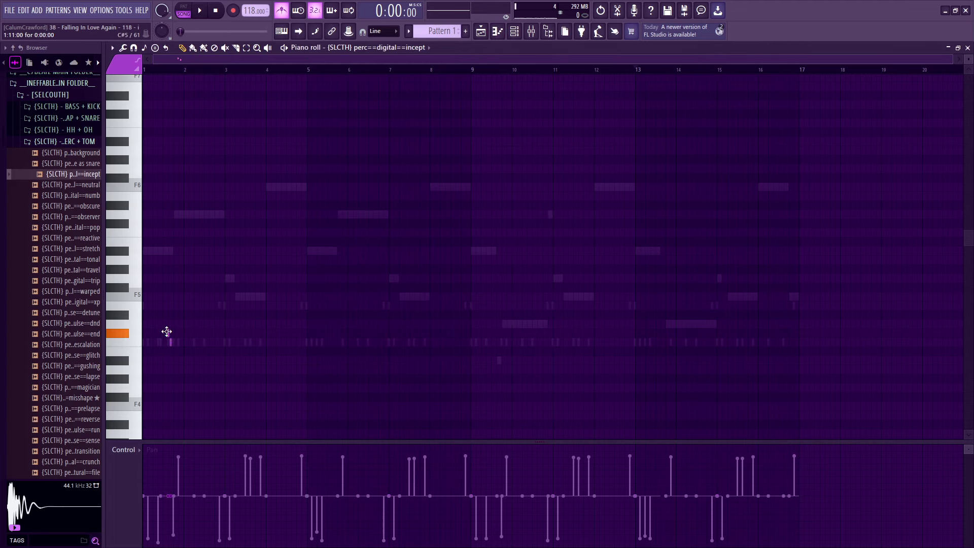
pyautogui.press('space')
pyautogui.scroll(3, 167, 334)
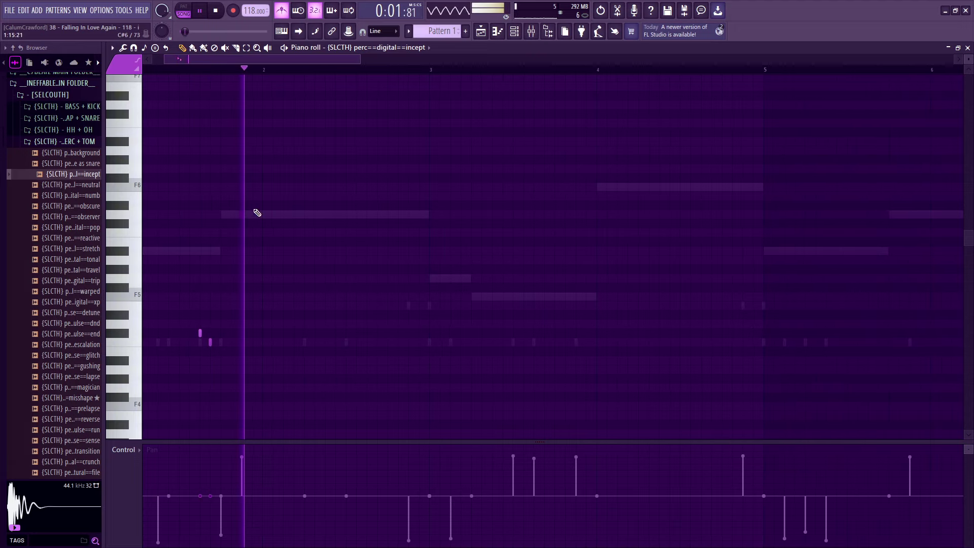
pyautogui.press('space')
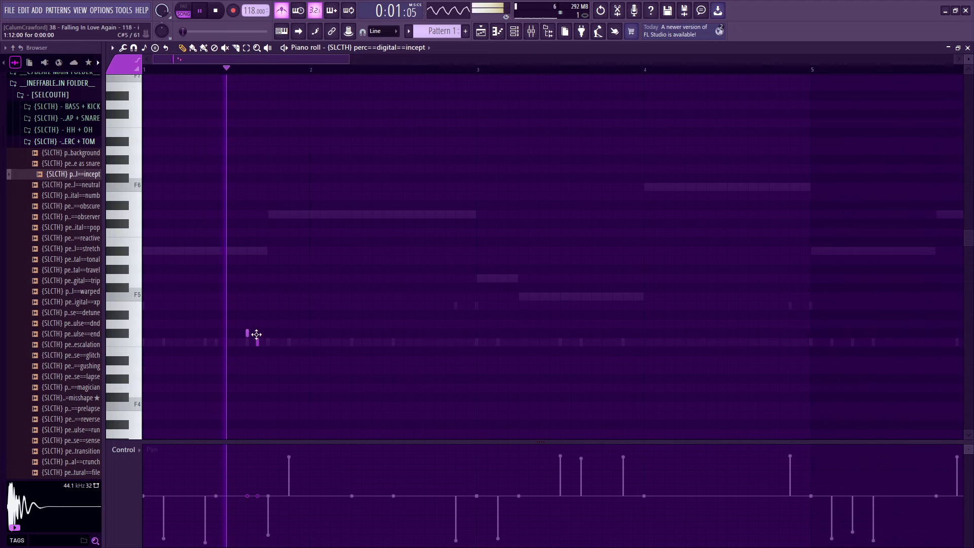
pyautogui.press('space')
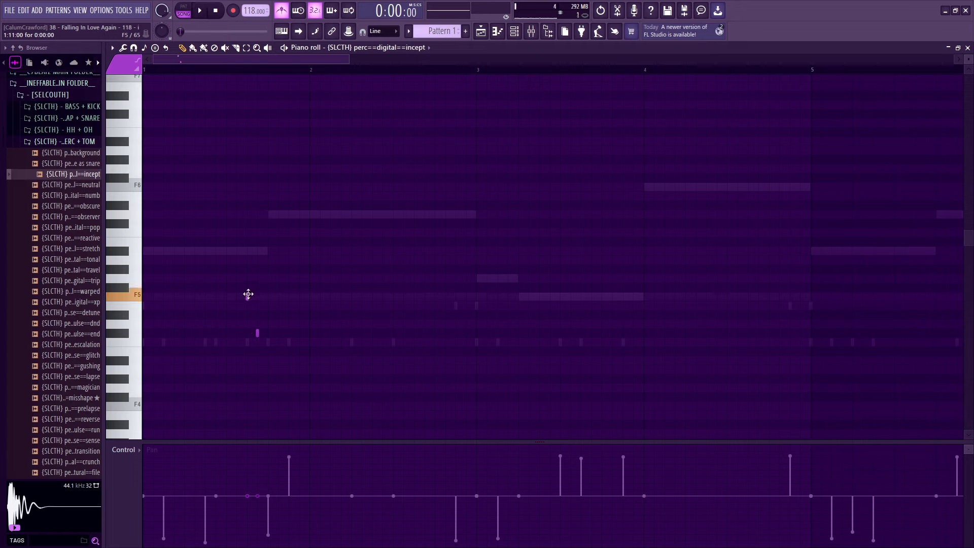
pyautogui.press('space')
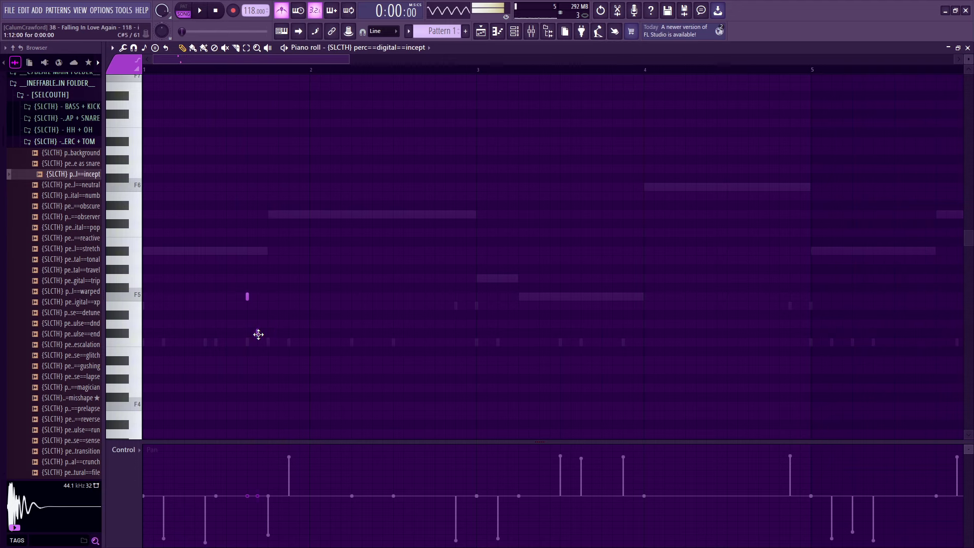
# Duplicate the first four bars of digital incept so its note pair repeats in bars 5, 9 and 13, and listen to the result.
pyautogui.scroll(-5, 293, 196)
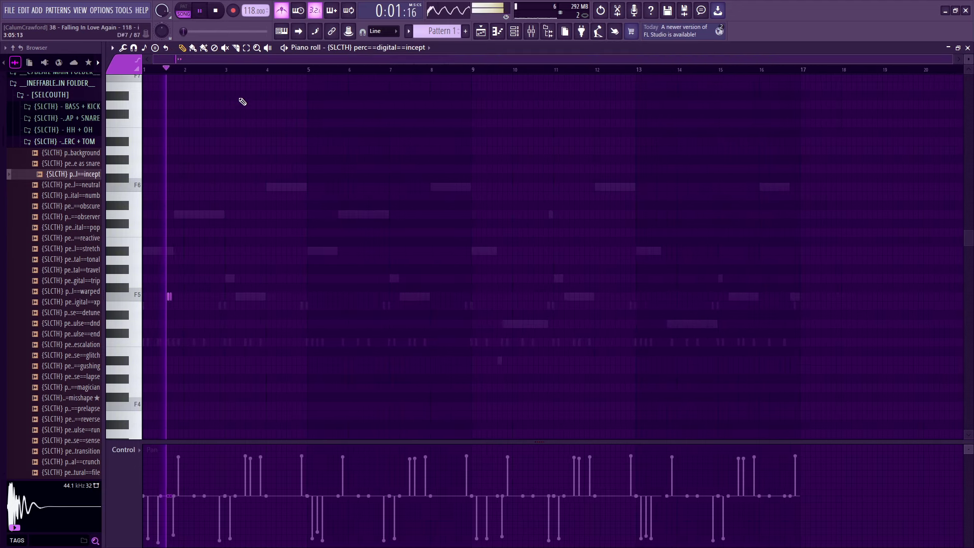
pyautogui.moveTo(225, 71); pyautogui.dragTo(144, 71)
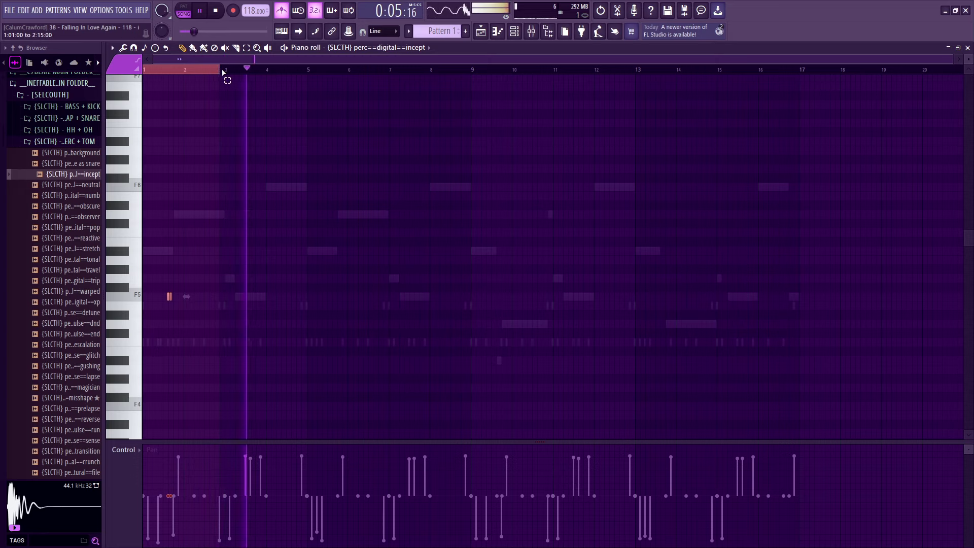
pyautogui.moveTo(225, 71); pyautogui.dragTo(307, 71)
pyautogui.hotkey('ctrl', 'b')
pyautogui.hotkey('ctrl', 'b')
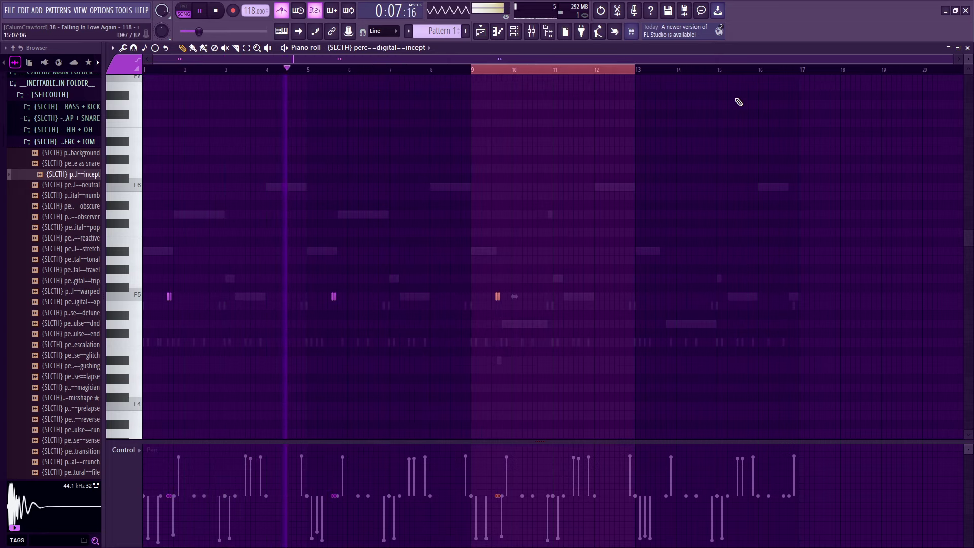
pyautogui.hotkey('ctrl', 'b')
pyautogui.moveTo(635, 71); pyautogui.dragTo(608, 85)
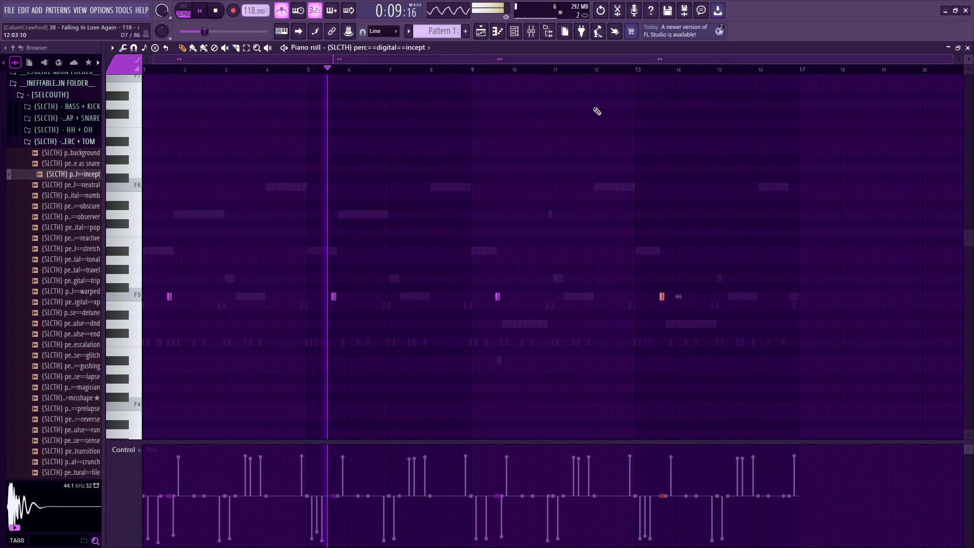
pyautogui.click(665, 270)
pyautogui.press('space')
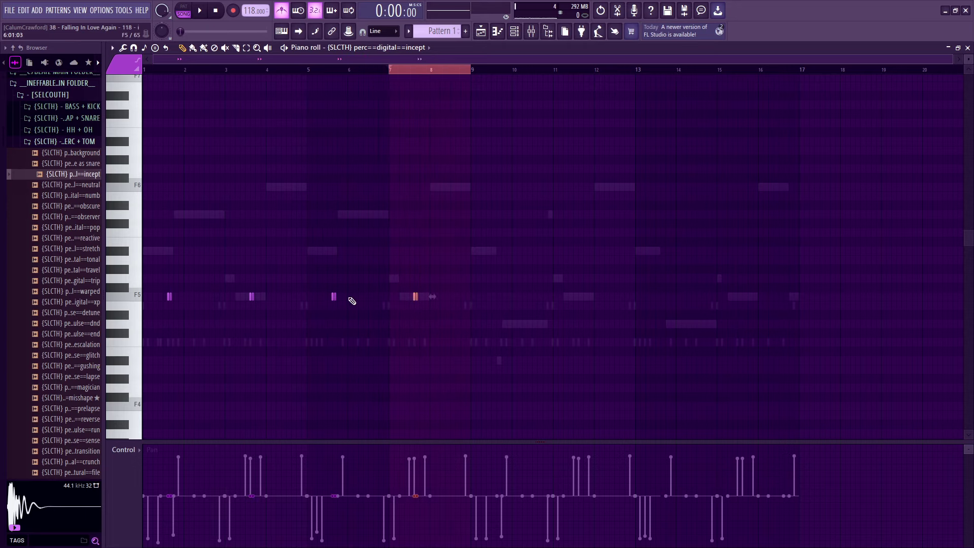
# Delete the digital incept note pairs in bars 3 and 5, and select the remaining pairs in bars 1 and 7.
pyautogui.rightClick(333, 297)
pyautogui.rightClick(251, 296)
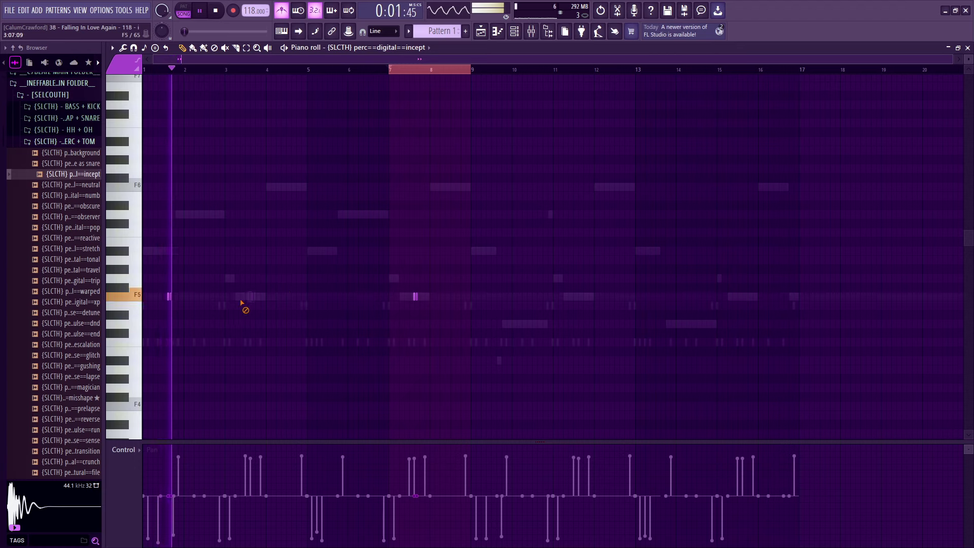
pyautogui.hotkey('ctrl', 'a')
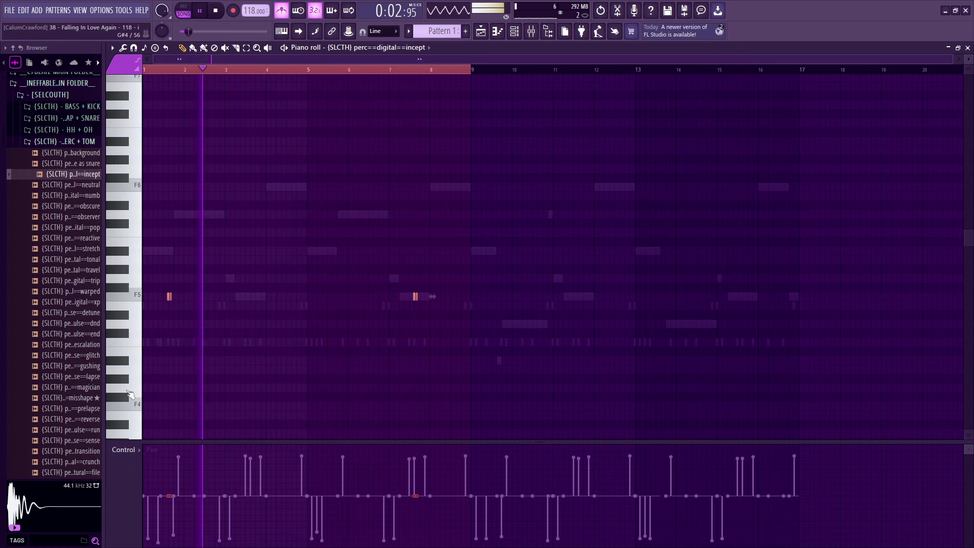
# Pan the first digital incept note of bar 1 far left and the first one of bar 7 far right.
pyautogui.click(124, 450)
pyautogui.click(131, 470)
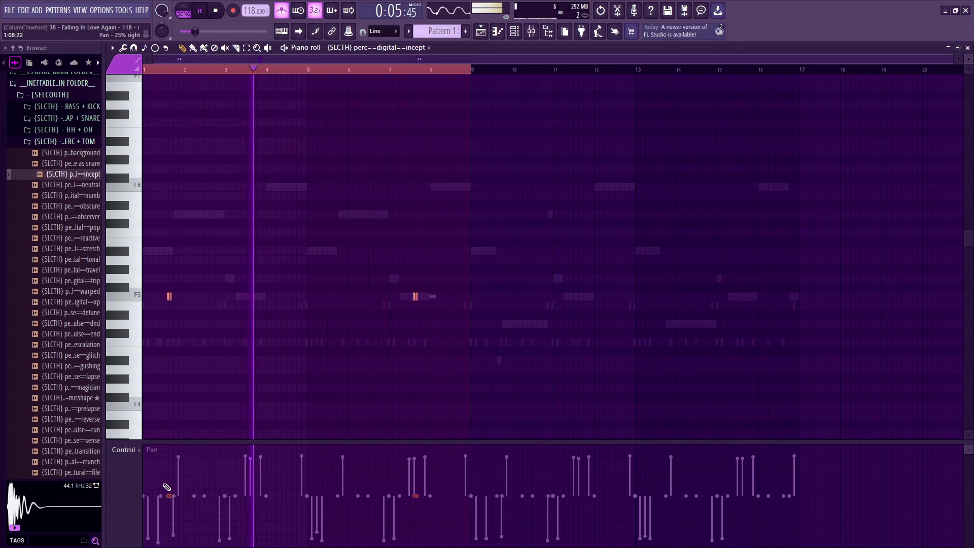
pyautogui.moveTo(167, 488); pyautogui.dragTo(167, 539)
pyautogui.moveTo(415, 482); pyautogui.dragTo(415, 462)
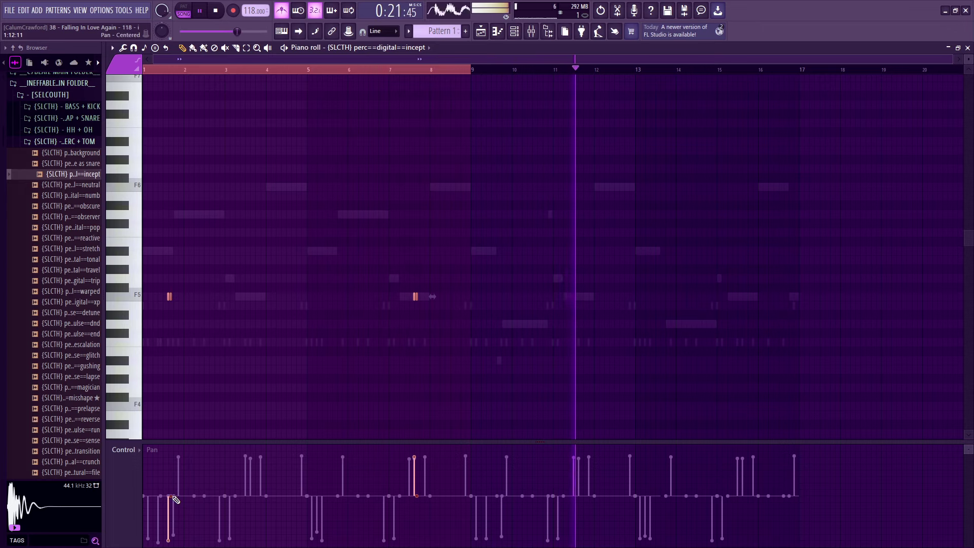
pyautogui.click(123, 450)
pyautogui.press('Escape')
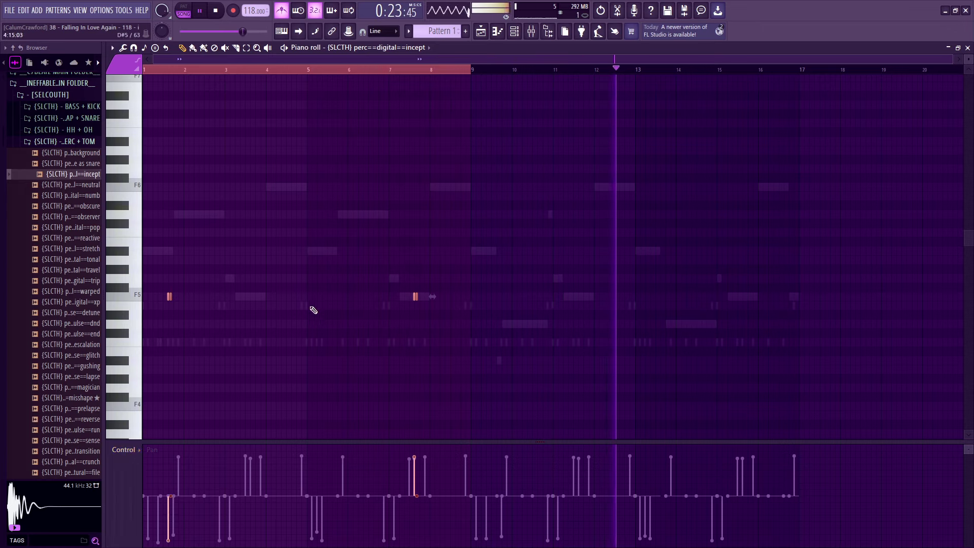
# Duplicate the first eight bars of digital incept notes into bars 9 to 16 and clear the time selection.
pyautogui.hotkey('ctrl', 'b')
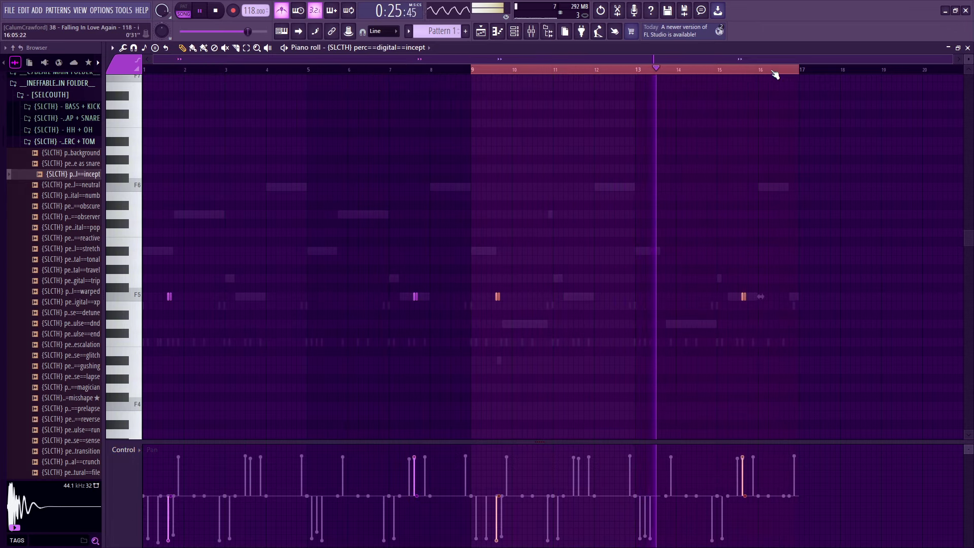
pyautogui.moveTo(774, 73); pyautogui.dragTo(549, 89)
pyautogui.click(472, 87)
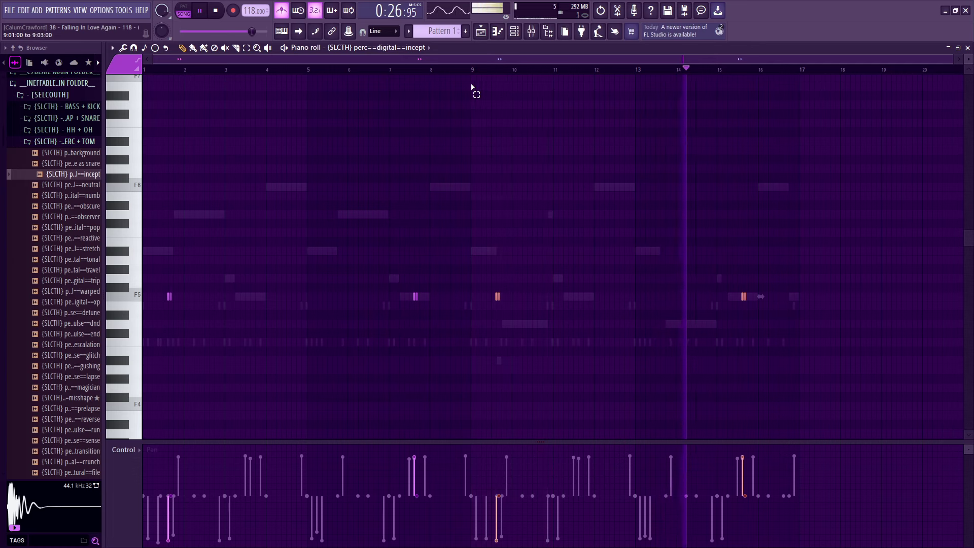
# Duplicate the first two bars of the prototype 5 notes so the pair repeats in bars 3, 5 and 7.
pyautogui.click(514, 31)
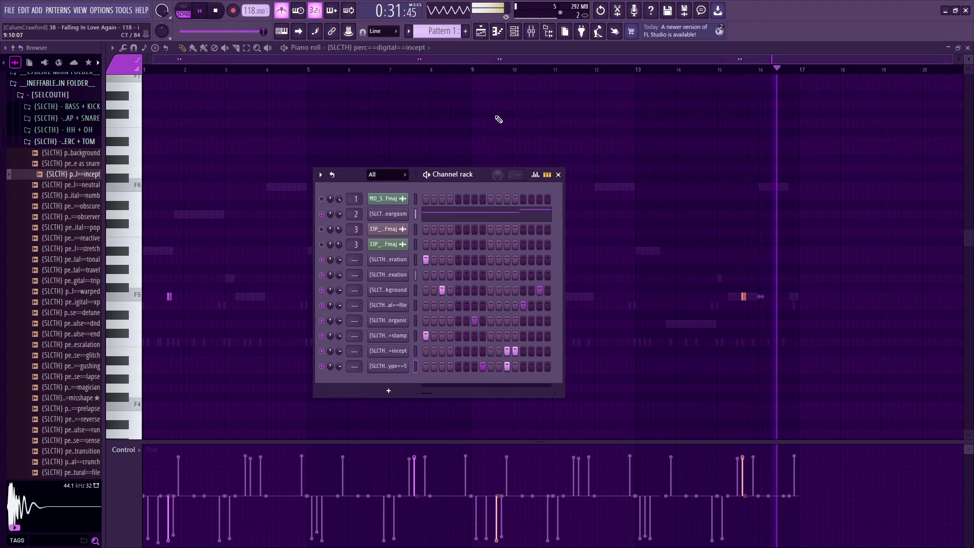
pyautogui.click(498, 32)
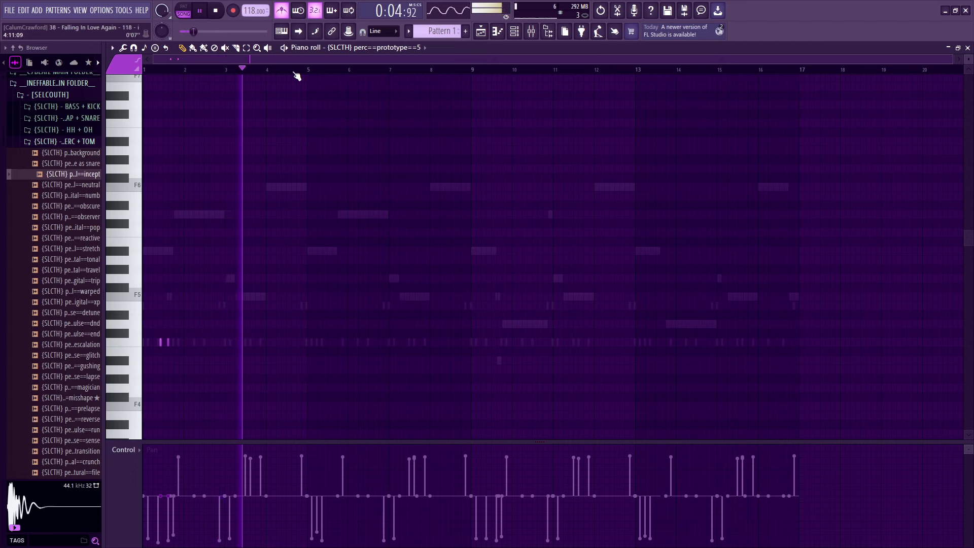
pyautogui.moveTo(308, 72); pyautogui.dragTo(2, 102)
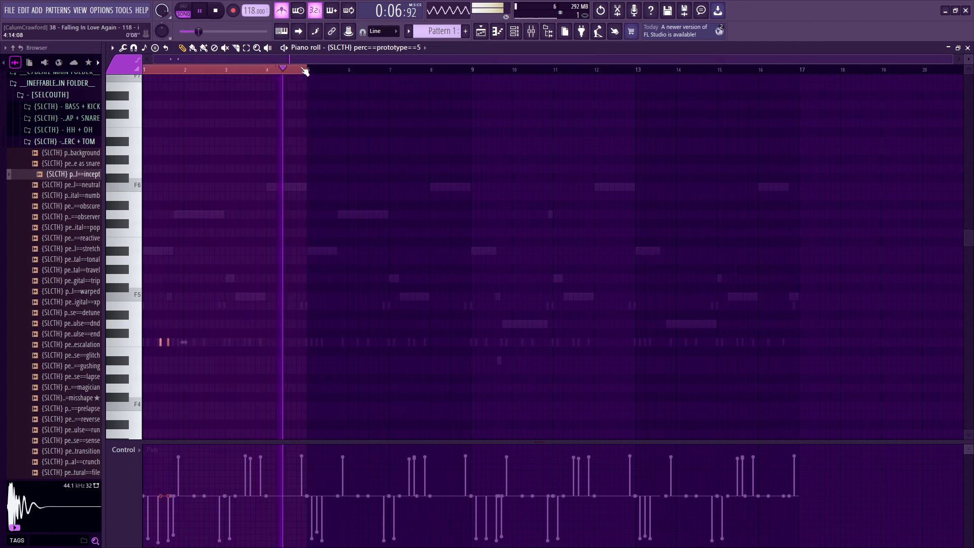
pyautogui.moveTo(306, 70); pyautogui.dragTo(226, 73)
pyautogui.hotkey('ctrl', 'b')
pyautogui.hotkey('ctrl', 'b')
pyautogui.hotkey('ctrl', 'b')
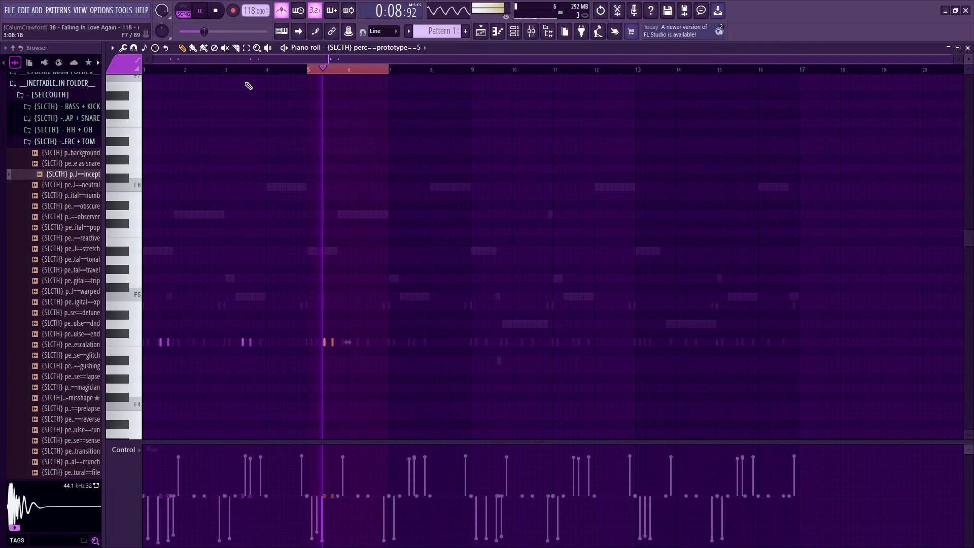
# Delete the prototype 5 note pairs in bars 3 and 5, and select the remaining pairs in bars 1 and 7.
pyautogui.rightClick(328, 342)
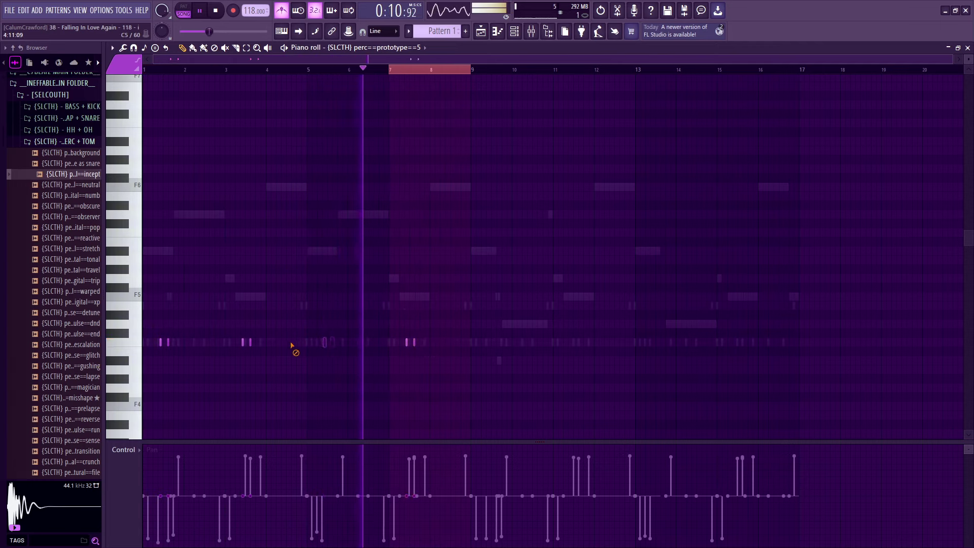
pyautogui.rightClick(246, 342)
pyautogui.hotkey('ctrl', 'a')
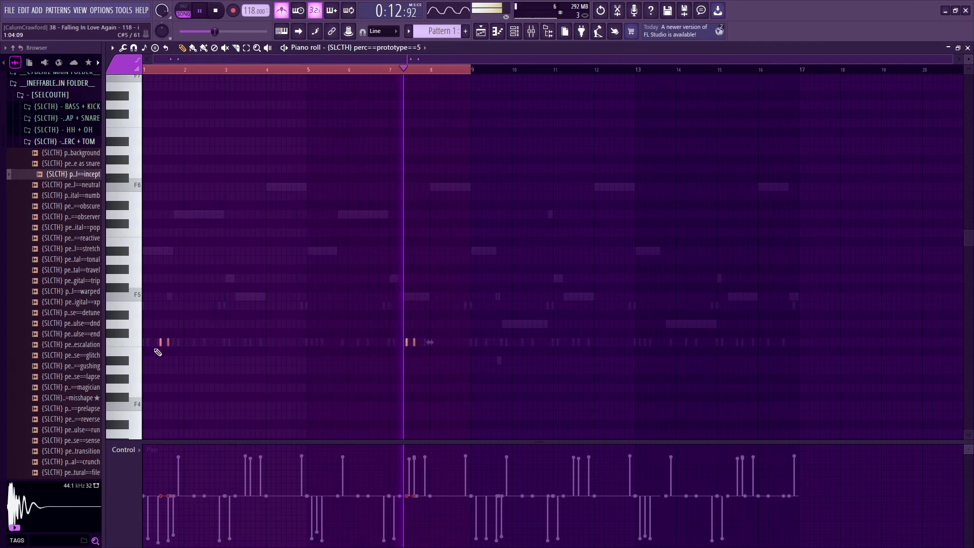
# Pan the first prototype 5 note far left in bar 1 and far right in bar 7, and duplicate the eight bars into bars 9 to 16.
pyautogui.click(129, 450)
pyautogui.click(134, 468)
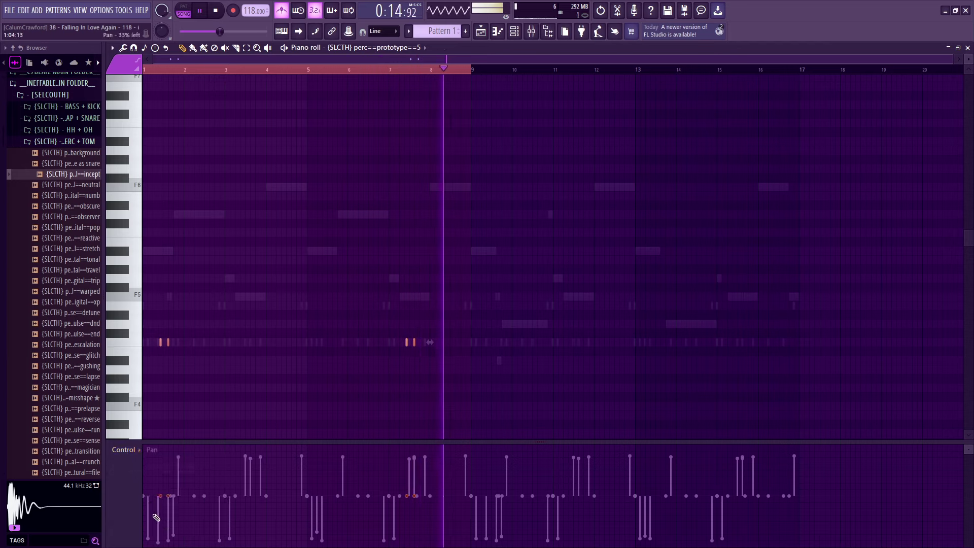
pyautogui.click(161, 535)
pyautogui.moveTo(162, 535); pyautogui.dragTo(161, 543)
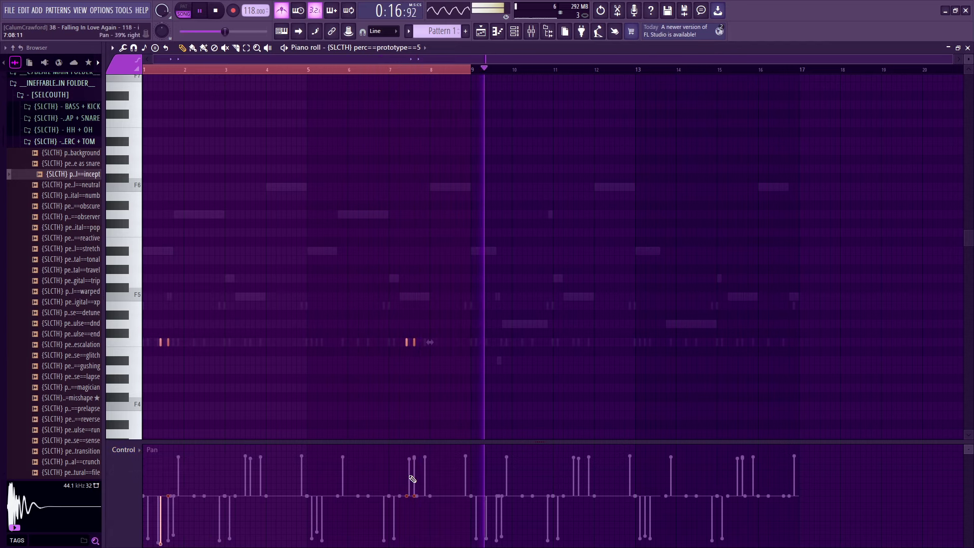
pyautogui.click(405, 461)
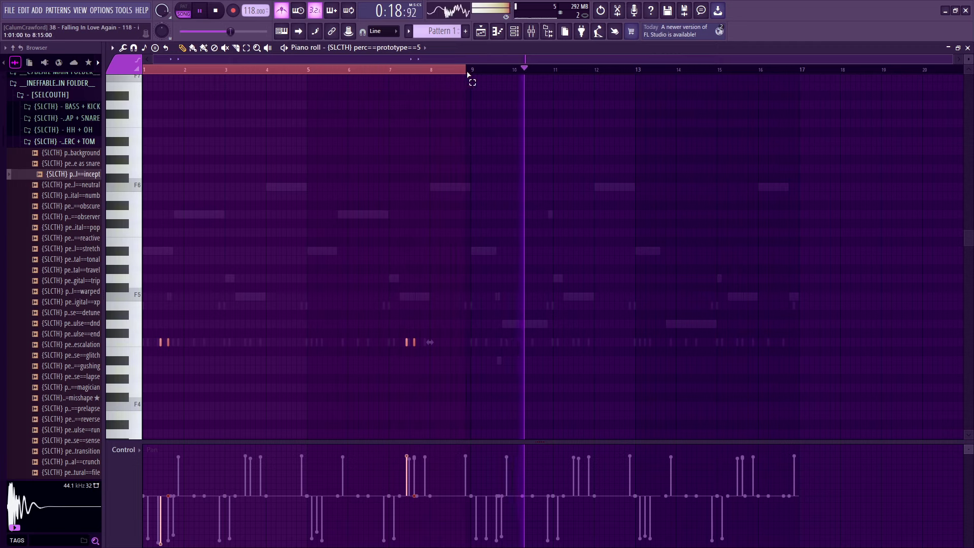
pyautogui.hotkey('ctrl', 'b')
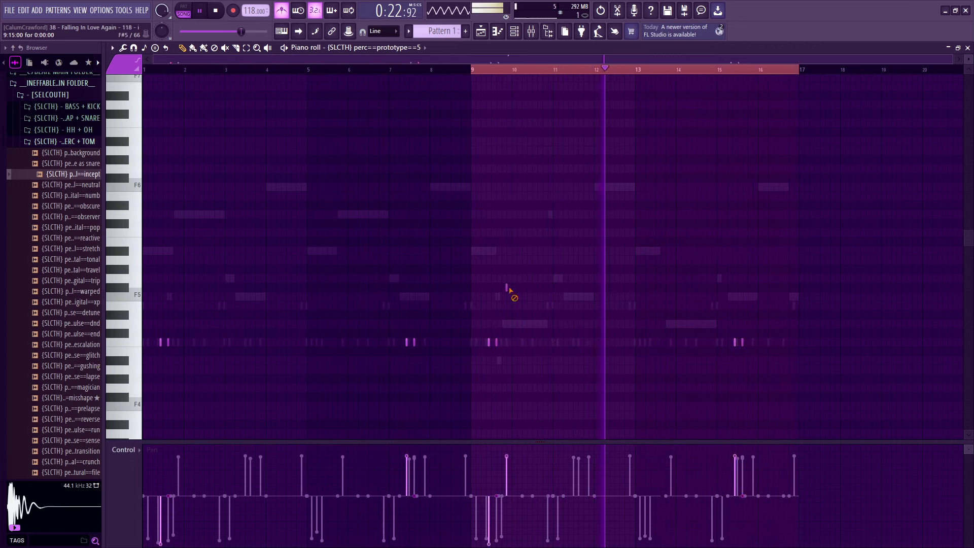
# Move the prototype 5 note pair from bar 9 to bar 11 and clear the time selection.
pyautogui.moveTo(798, 70); pyautogui.dragTo(555, 111)
pyautogui.hotkey('ctrl', 'Right')
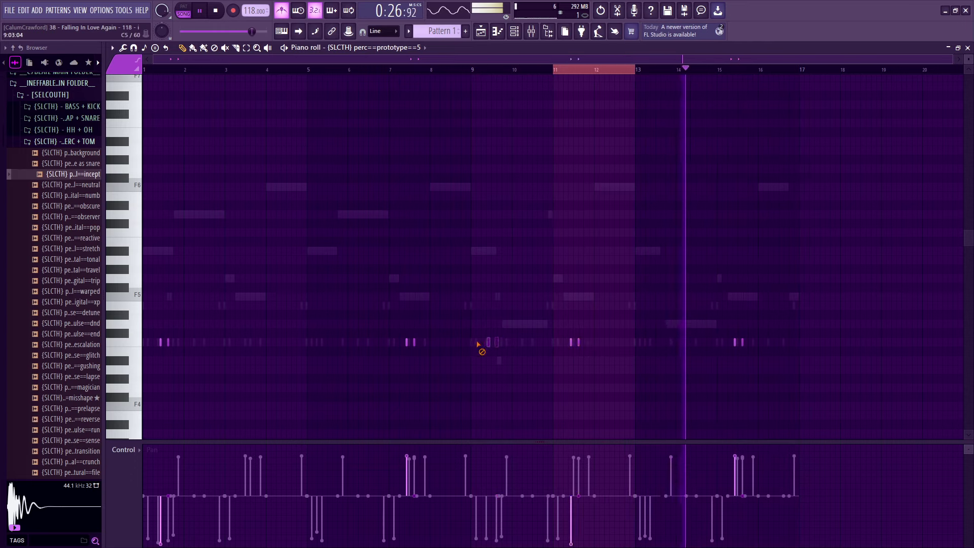
pyautogui.moveTo(638, 80); pyautogui.dragTo(554, 87)
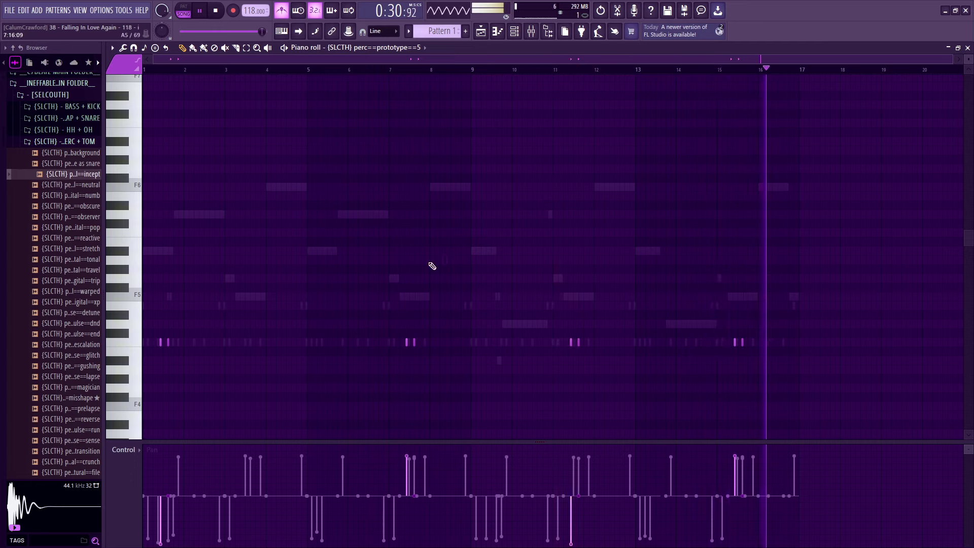
# Switch the piano roll's control lane from note pan to note velocity and save the project.
pyautogui.click(133, 455)
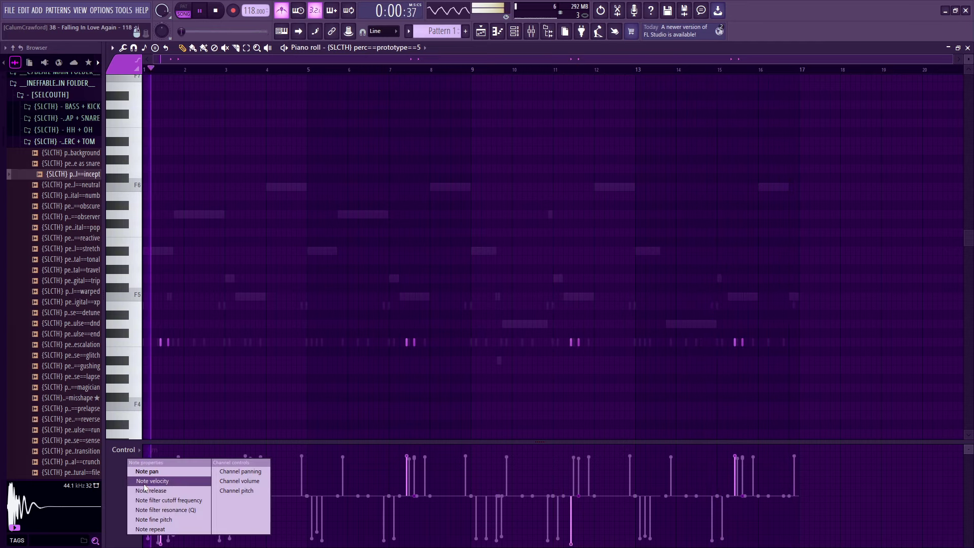
pyautogui.click(140, 464)
pyautogui.click(135, 458)
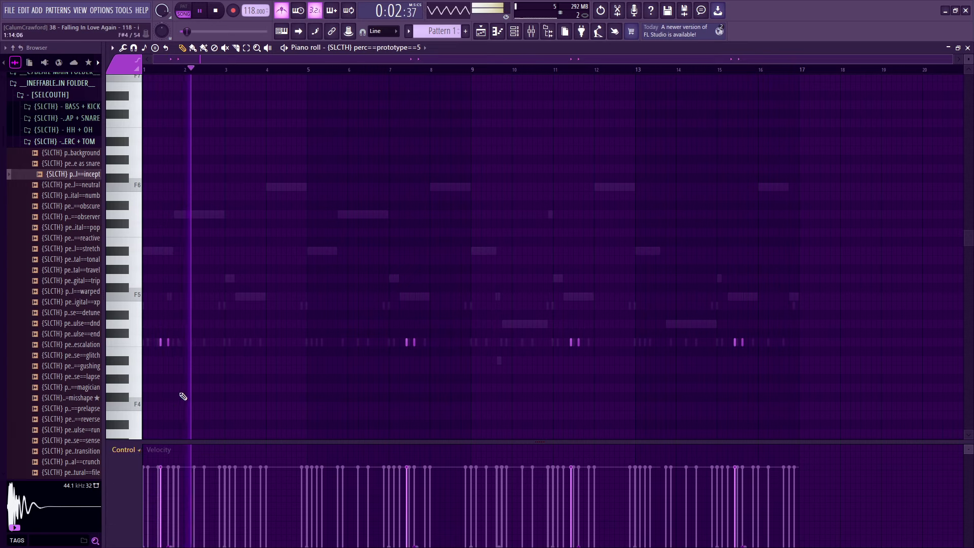
pyautogui.click(13, 12)
pyautogui.click(22, 57)
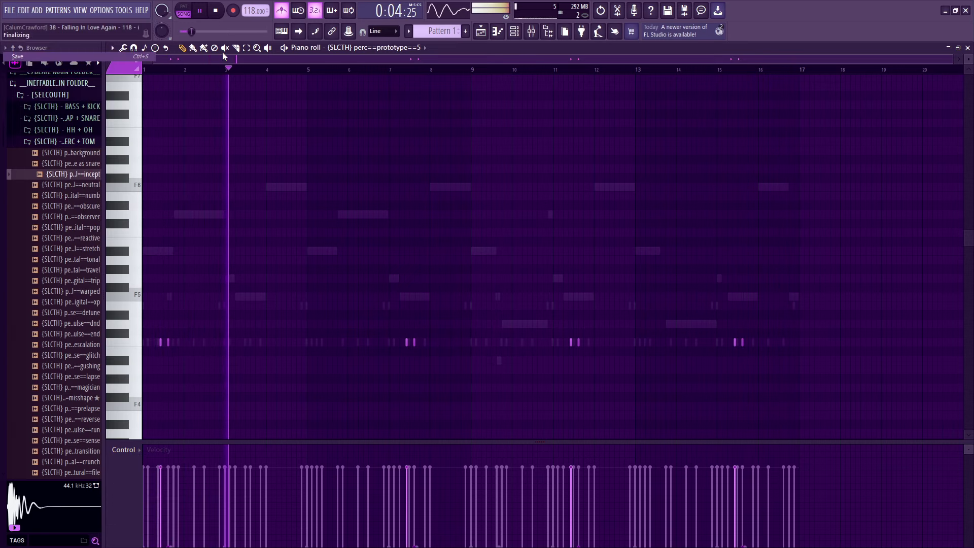
# Adjust the pad sample's channel volume in the channel rack and save the project.
pyautogui.click(515, 32)
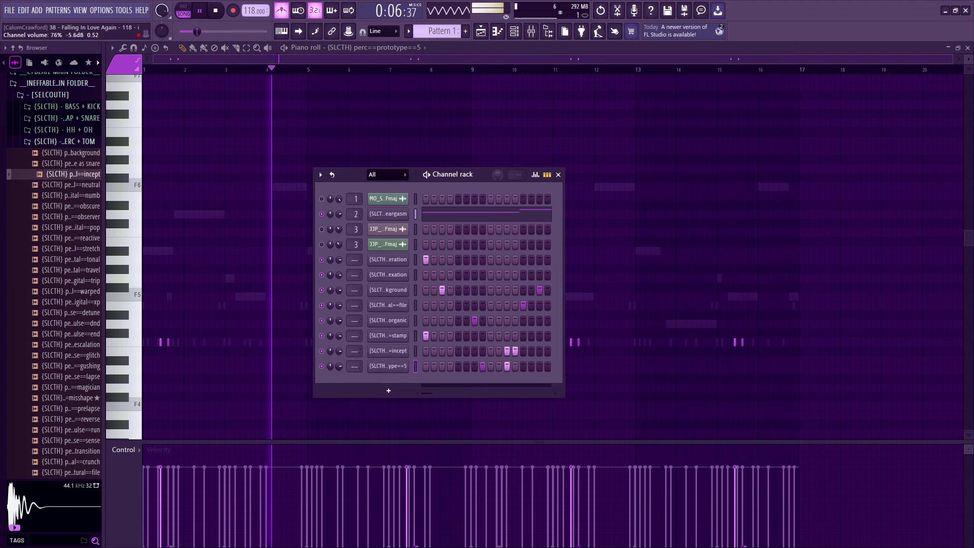
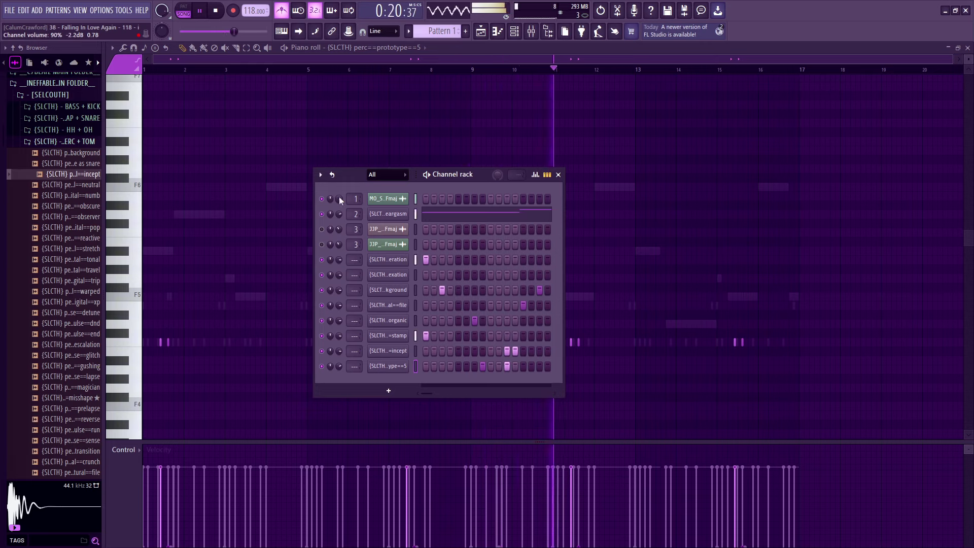
pyautogui.moveTo(339, 198); pyautogui.dragTo(339, 196)
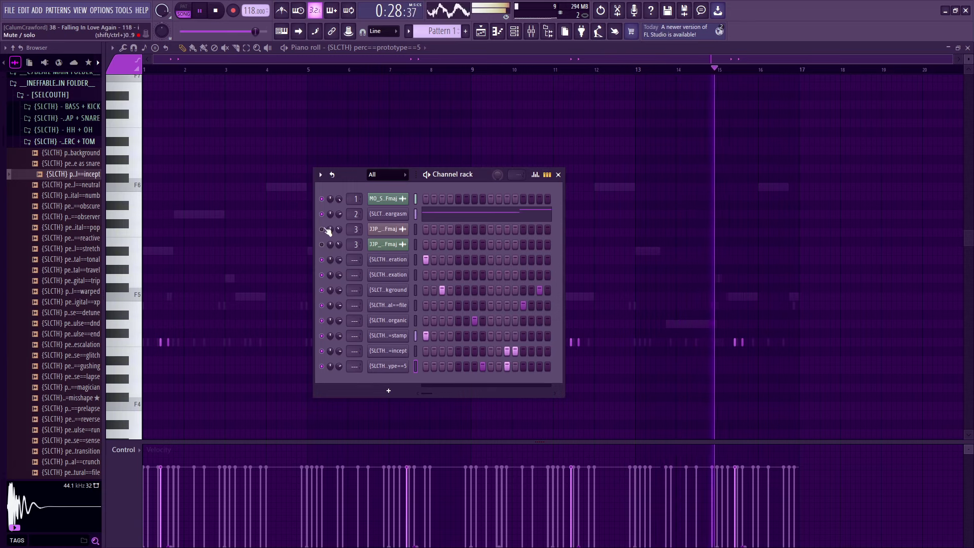
pyautogui.hotkey('ctrl', 's')
# Solo and unsolo the pad channel to reactivate the muted vocal loop channels, and start playback.
pyautogui.rightClick(324, 199)
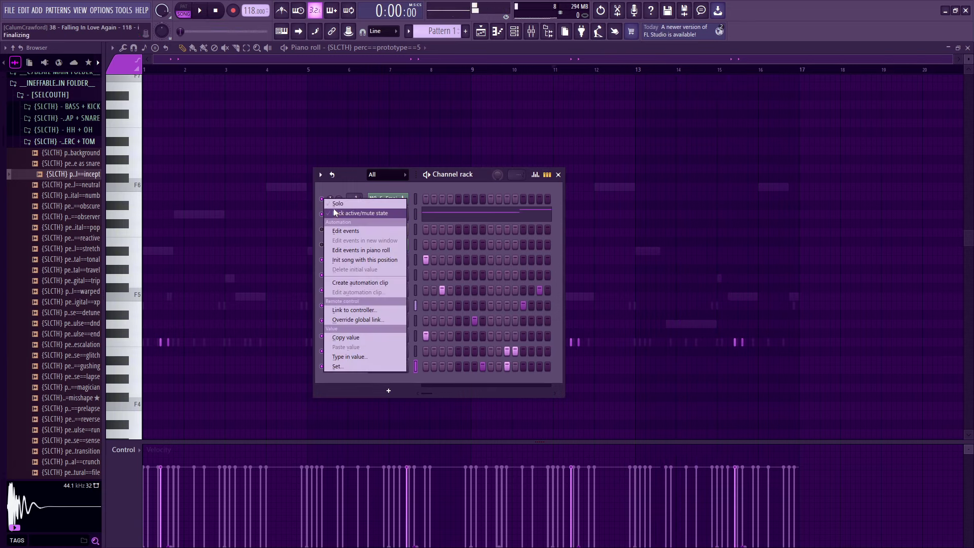
pyautogui.click(333, 204)
pyautogui.rightClick(323, 199)
pyautogui.click(333, 205)
pyautogui.press('space')
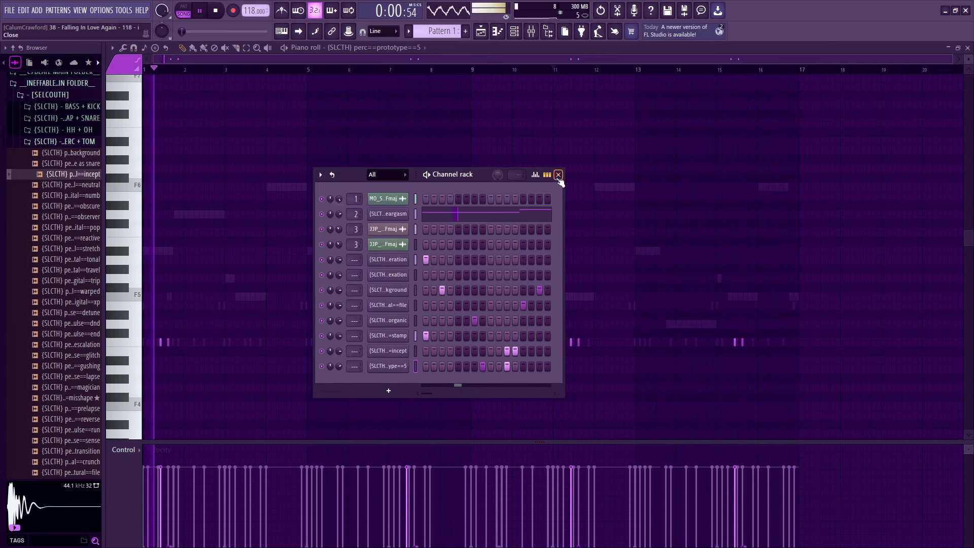
# Place the micro sonicvibration [128] loop on Track 5 of the playlist at bar 1 and play it.
pyautogui.click(559, 174)
pyautogui.click(481, 31)
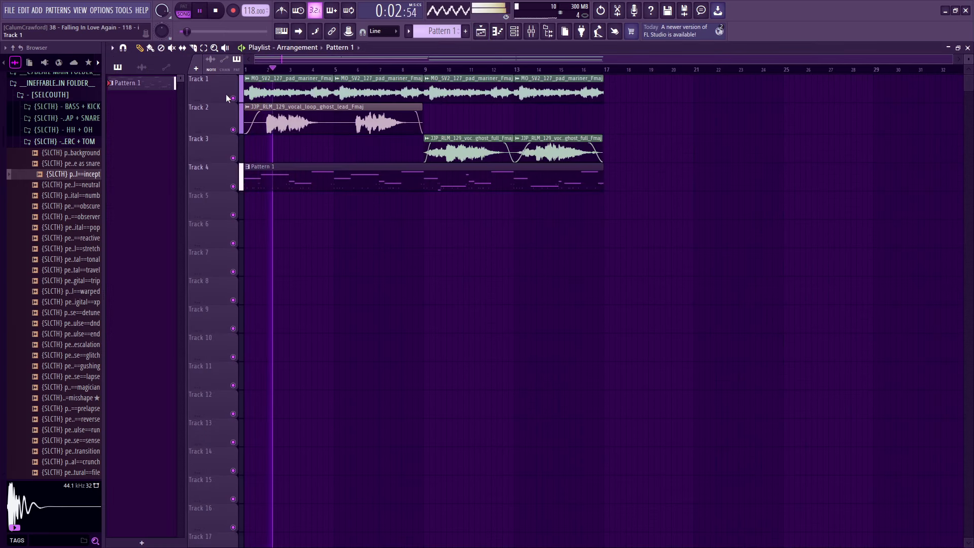
pyautogui.scroll(5, 239, 97)
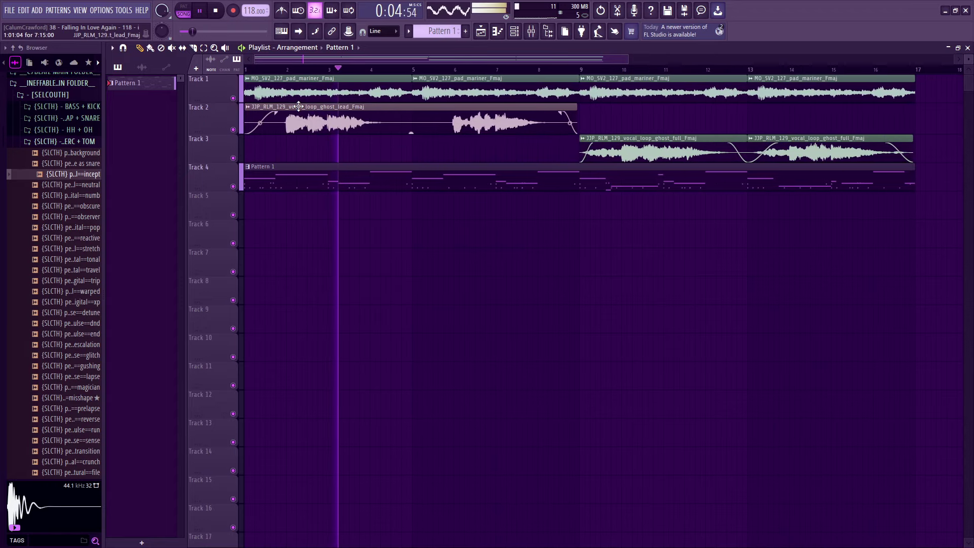
pyautogui.press('space')
pyautogui.moveTo(77, 386); pyautogui.dragTo(247, 208)
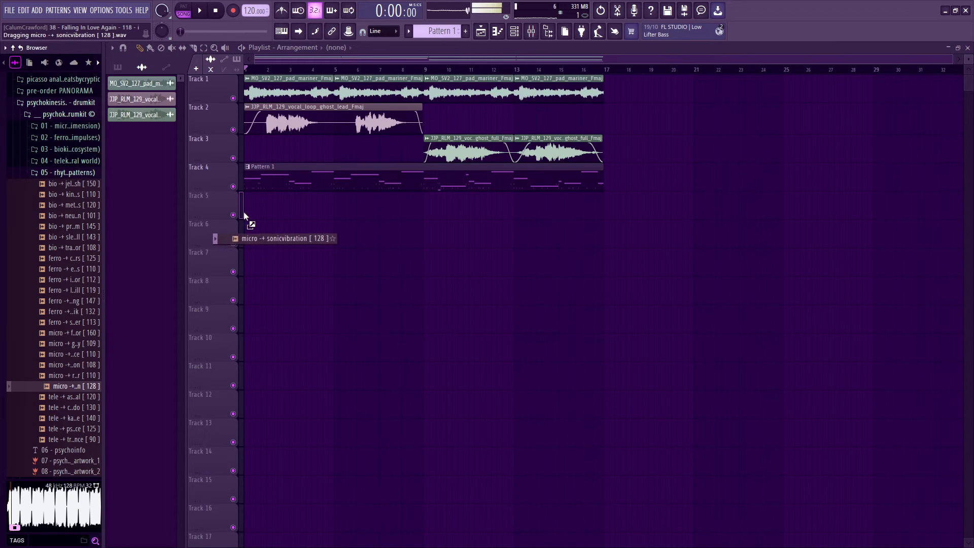
pyautogui.press('space')
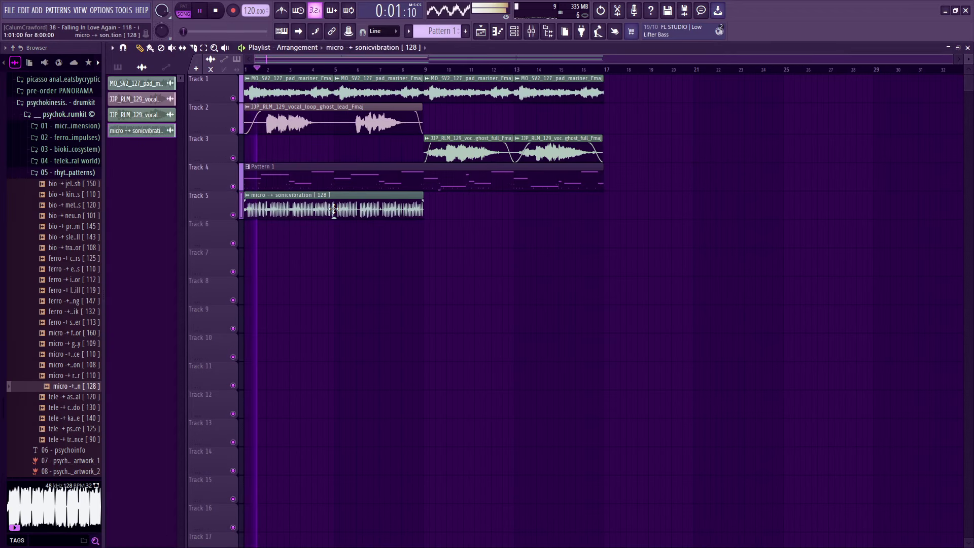
# Normalize the sonicvibration clip with Generic (bleeding) declicking and 58% volume, and duplicate it into bars 9 to 16.
pyautogui.doubleClick(334, 209)
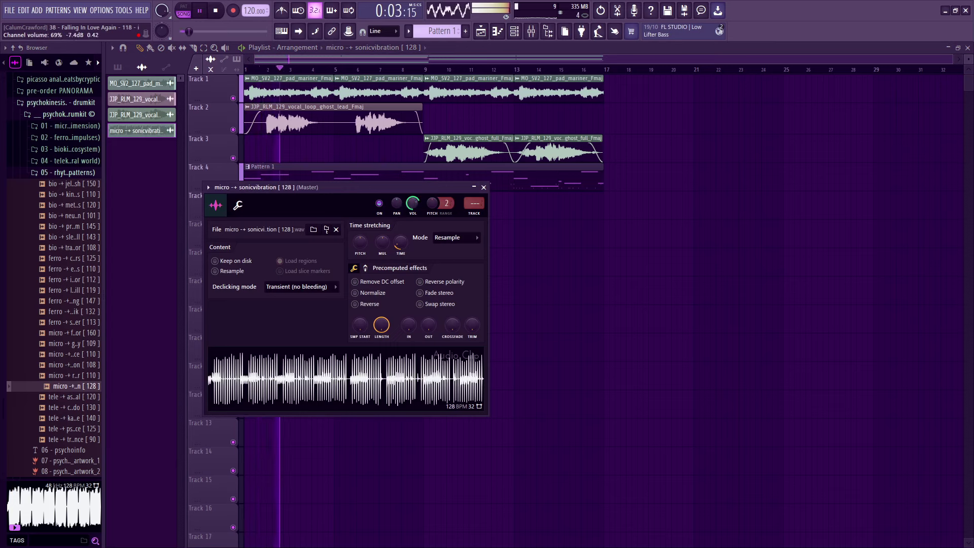
pyautogui.click(294, 287)
pyautogui.click(301, 326)
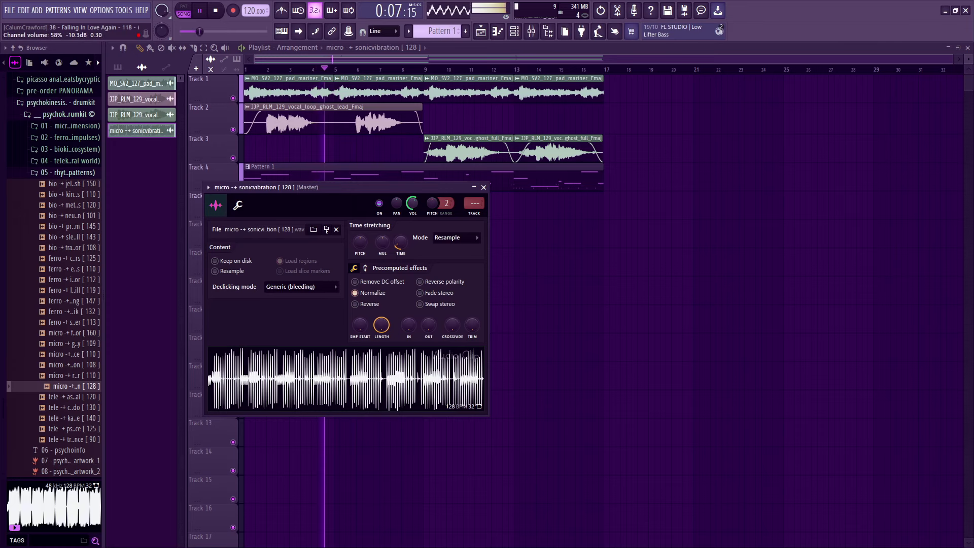
pyautogui.click(484, 188)
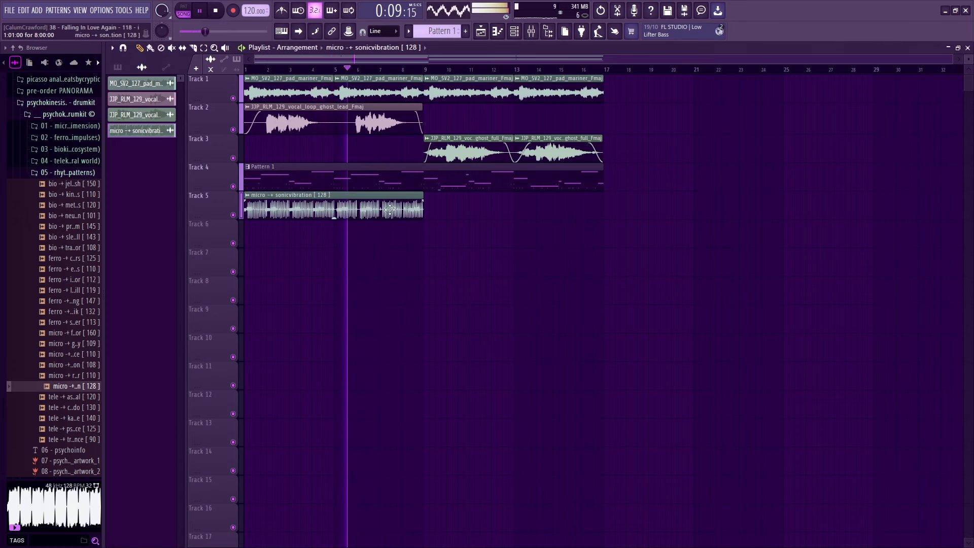
pyautogui.moveTo(378, 203); pyautogui.dragTo(557, 203)
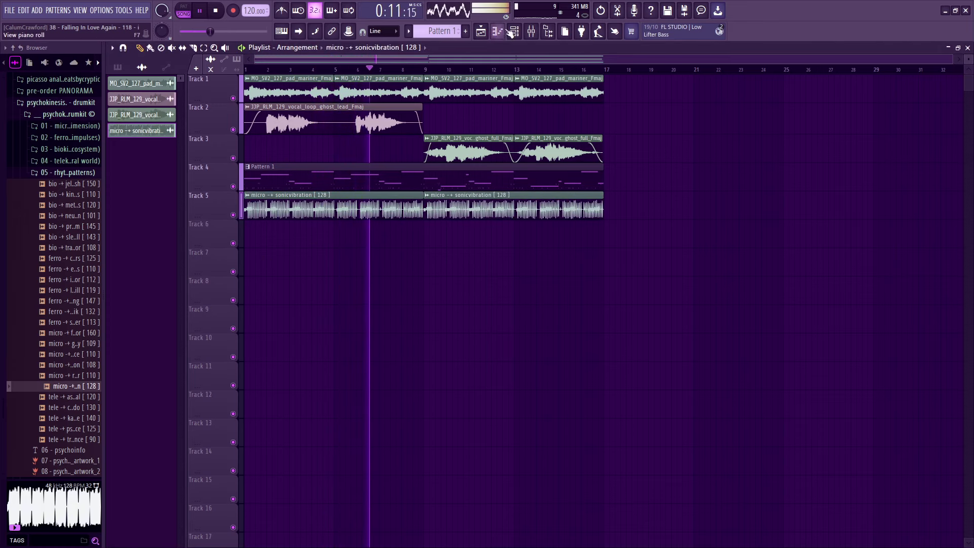
# Find the Arcade plugin in the plugin picker and add it as a new channel.
pyautogui.press('F6')
pyautogui.click(396, 263)
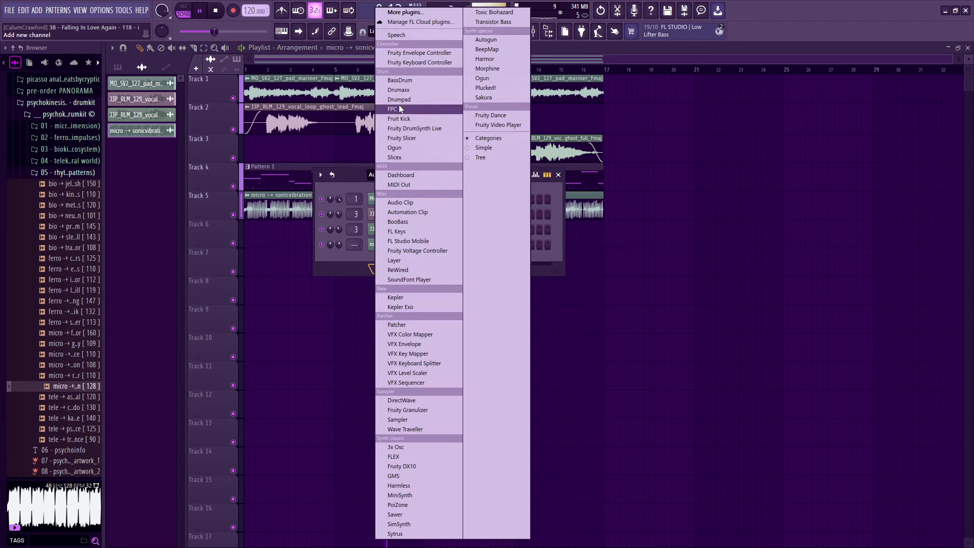
pyautogui.click(406, 11)
pyautogui.write('ar')
pyautogui.doubleClick(414, 45)
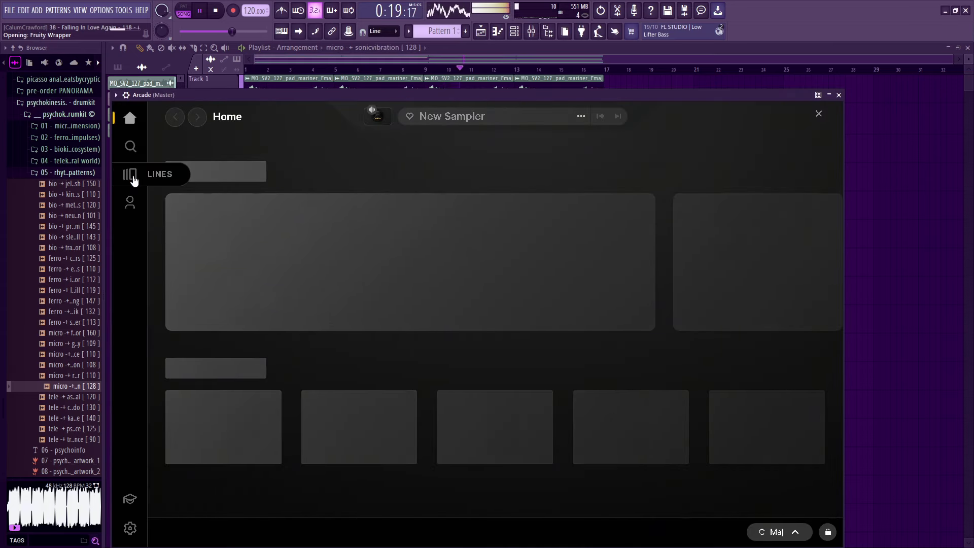
# Limit Arcade's downloaded samplers to those on this device, load Foley Matrimony, and close the plugin window.
pyautogui.click(131, 175)
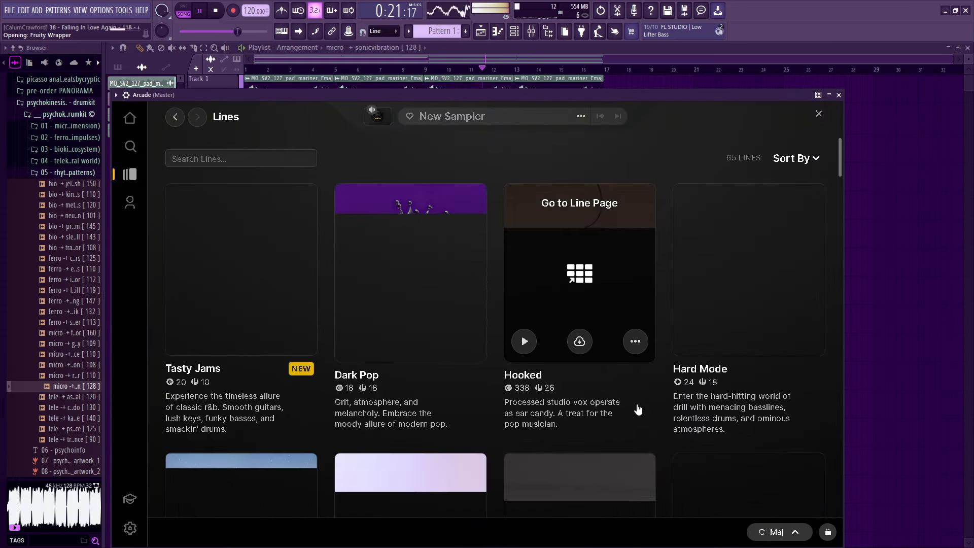
pyautogui.click(130, 203)
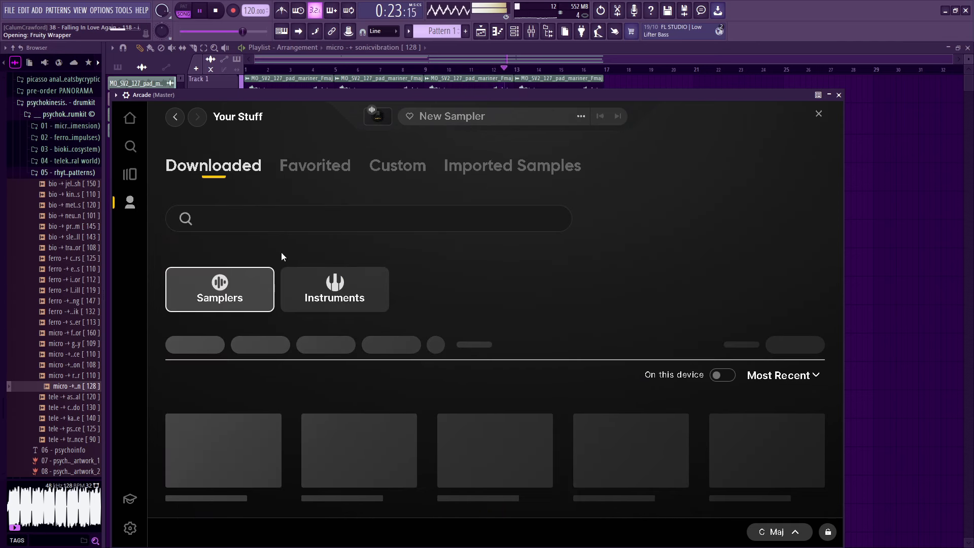
pyautogui.click(719, 410)
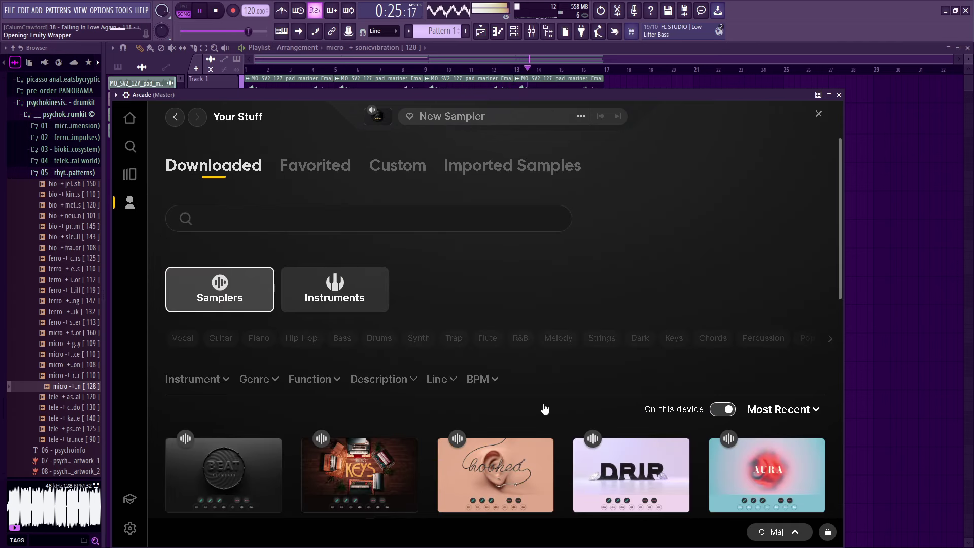
pyautogui.scroll(-5, 559, 396)
pyautogui.scroll(-1, 593, 355)
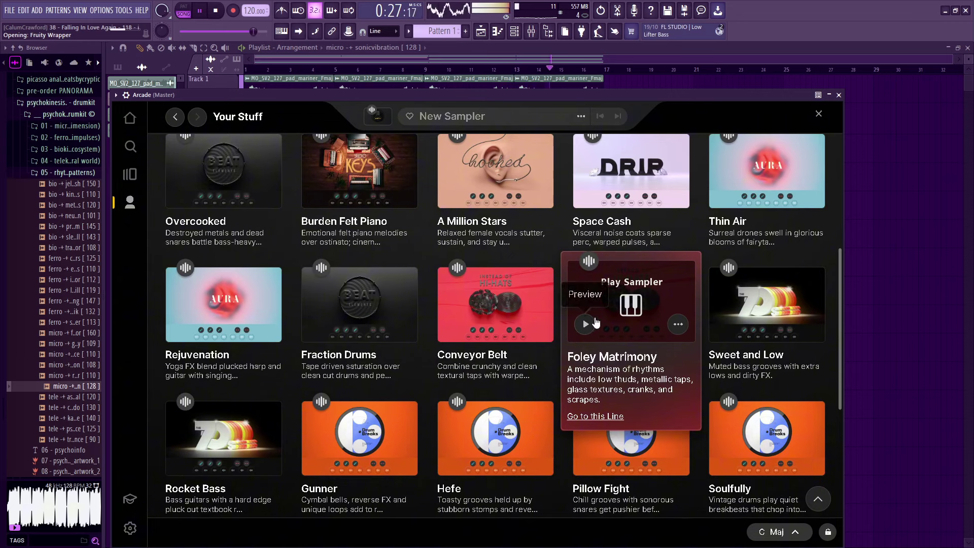
pyautogui.click(609, 314)
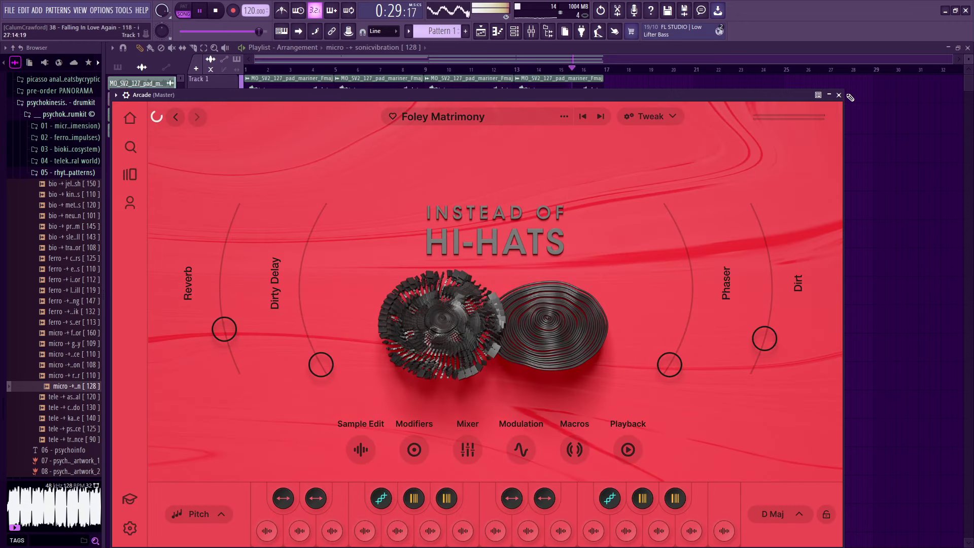
pyautogui.click(839, 95)
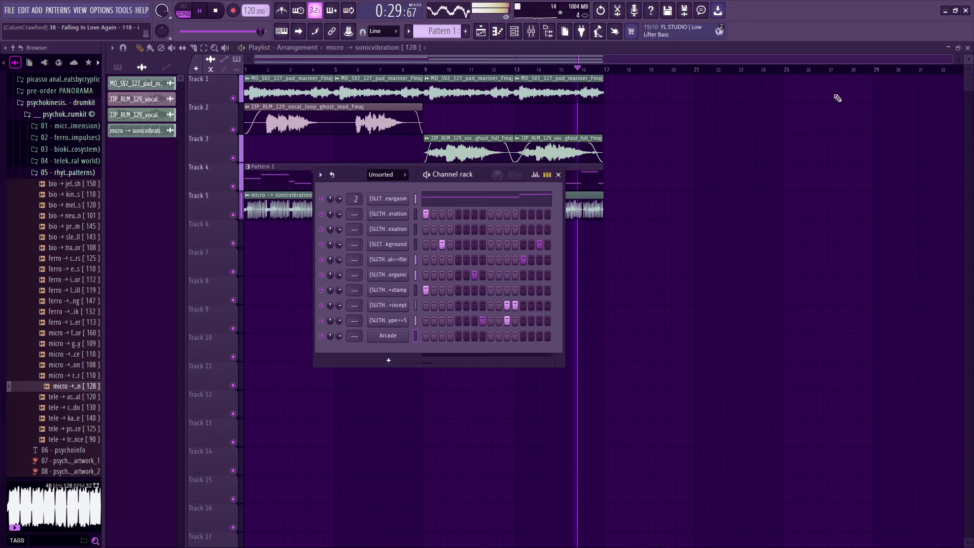
# Enter a long sustained note for the Arcade channel and audition it with playlist Tracks 1 to 3 muted.
pyautogui.click(497, 31)
pyautogui.press('space')
pyautogui.moveTo(188, 260); pyautogui.dragTo(76, 245)
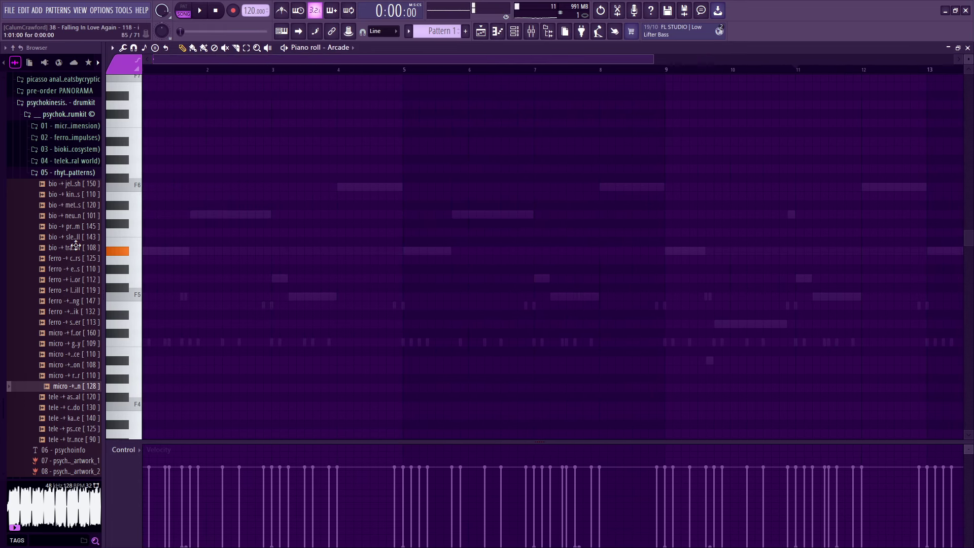
pyautogui.press('F5')
pyautogui.press('space')
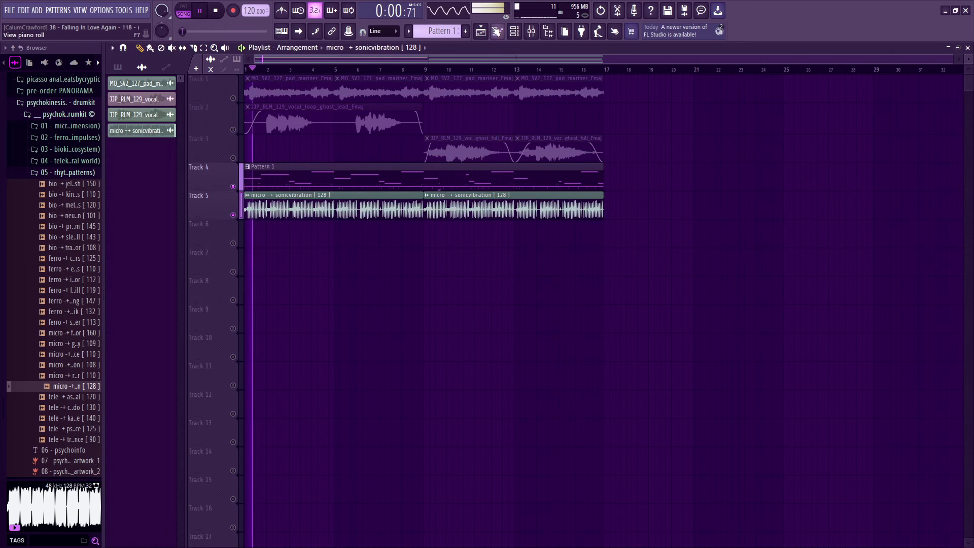
# Set the volumes of the SLCTH channels ending in "eration" and "exation" to 100% and replay the drums.
pyautogui.press('F6')
pyautogui.press('space')
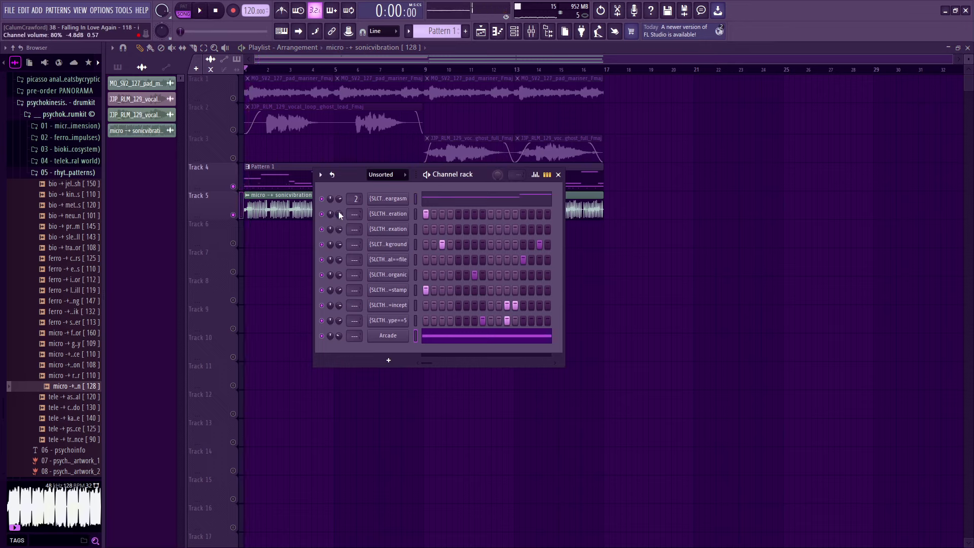
pyautogui.moveTo(339, 214); pyautogui.dragTo(342, 199)
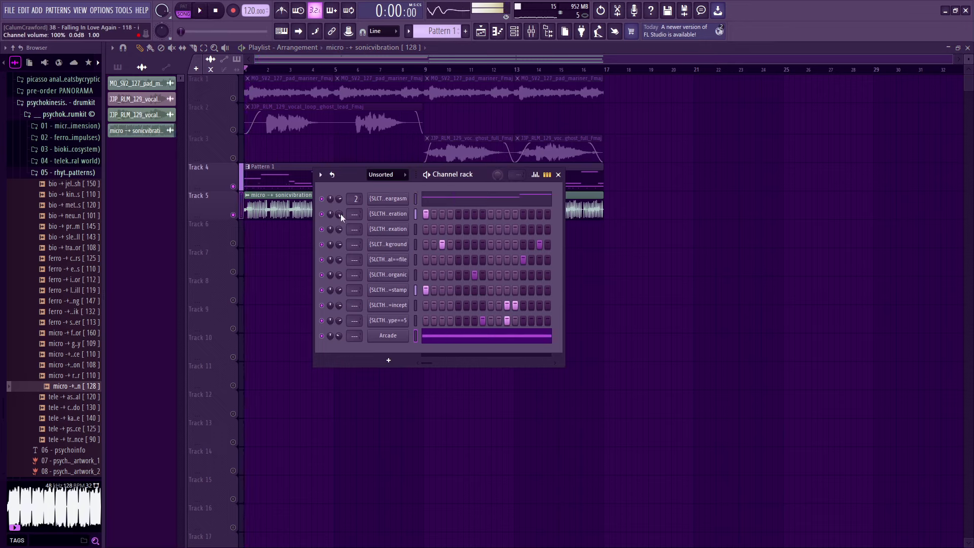
pyautogui.press('space')
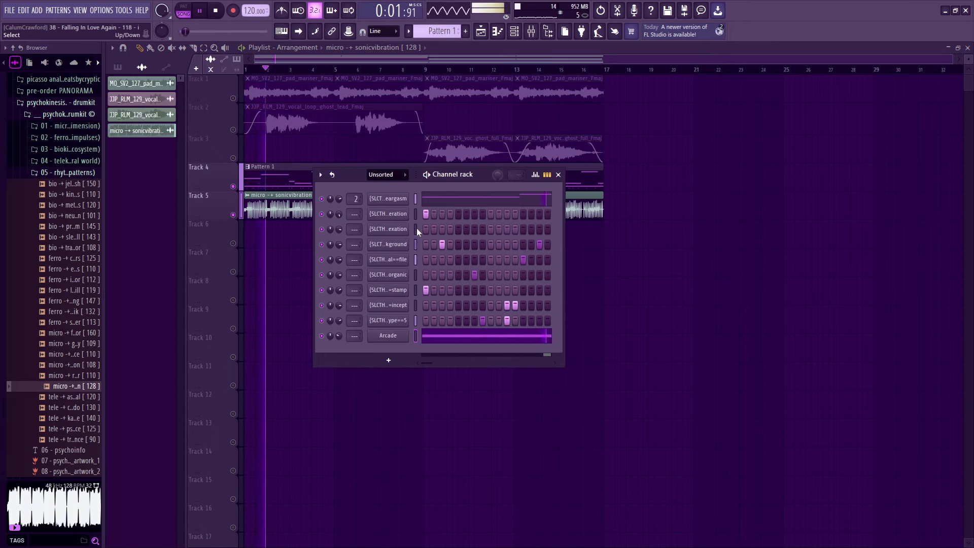
pyautogui.press('space')
pyautogui.press('space')
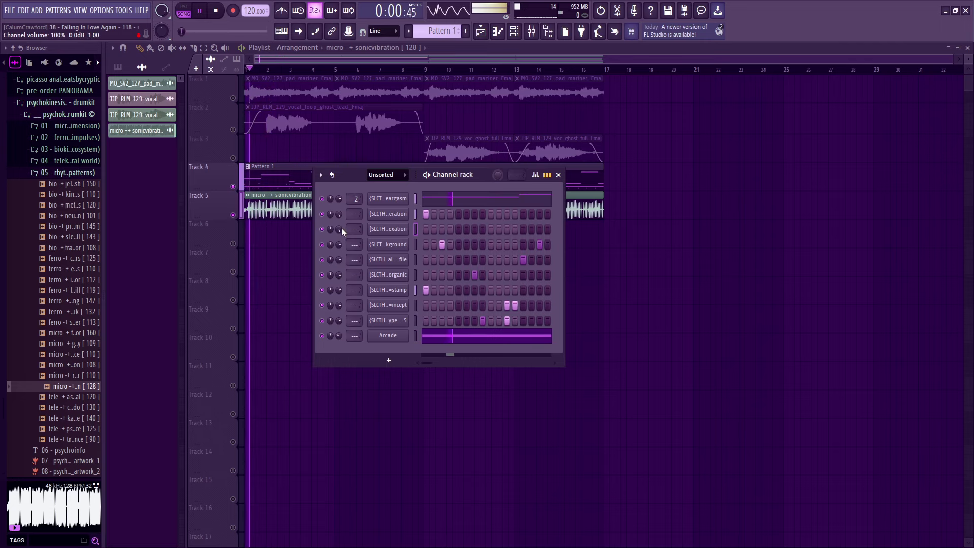
# Set the channel rack's display filter to All and toggle playback.
pyautogui.click(383, 176)
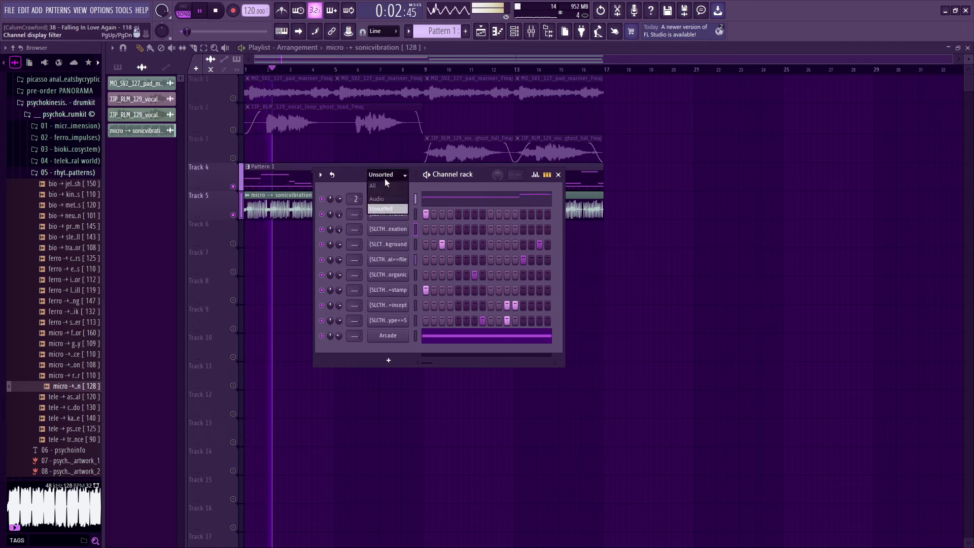
pyautogui.click(378, 186)
pyautogui.press('space')
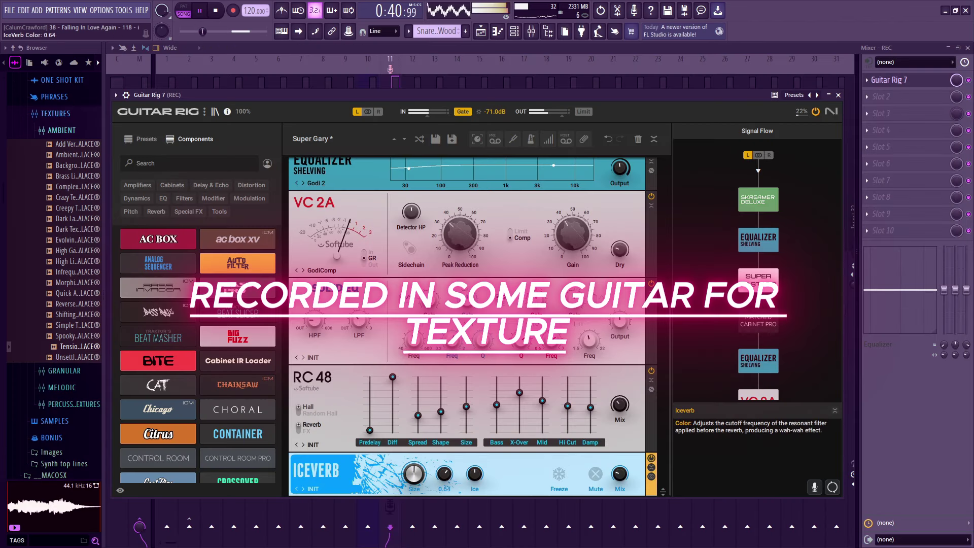
# Raise the Iceverb's Ice amount in Guitar Rig 7 and set its Mix to 44.5%.
pyautogui.moveTo(475, 474); pyautogui.dragTo(475, 466)
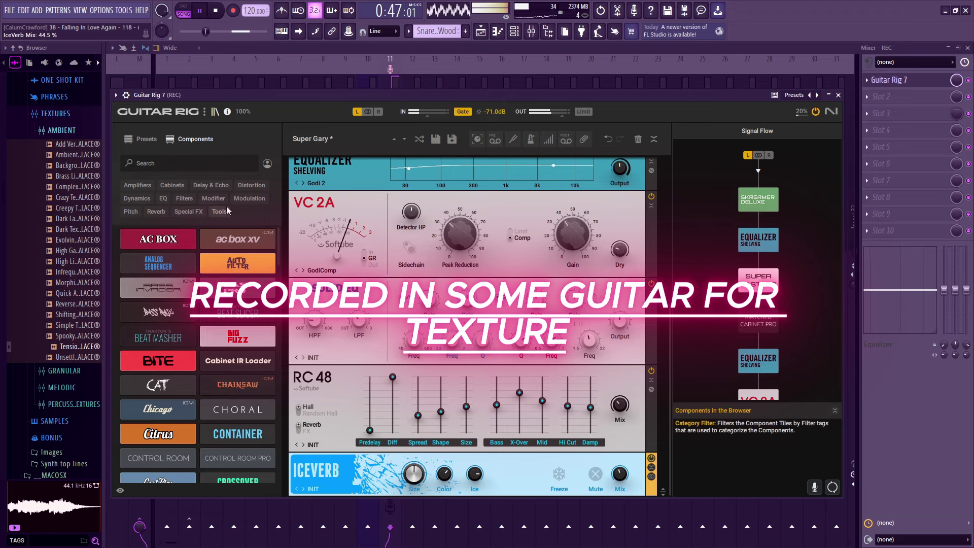
# Filter the Guitar Rig components by Reverb and replace the Iceverb at the end of the rack with Octaverb.
pyautogui.click(156, 212)
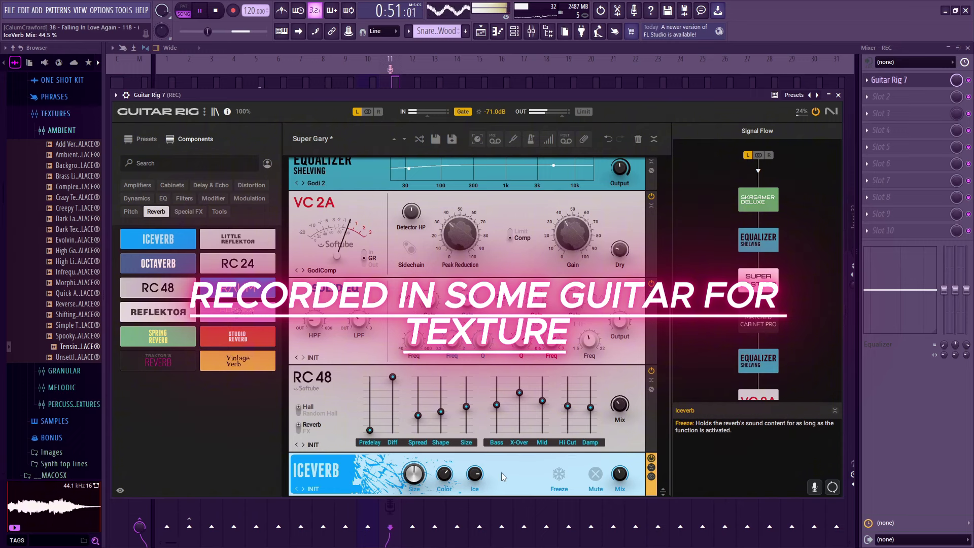
pyautogui.press('Delete')
pyautogui.moveTo(158, 264); pyautogui.dragTo(421, 495)
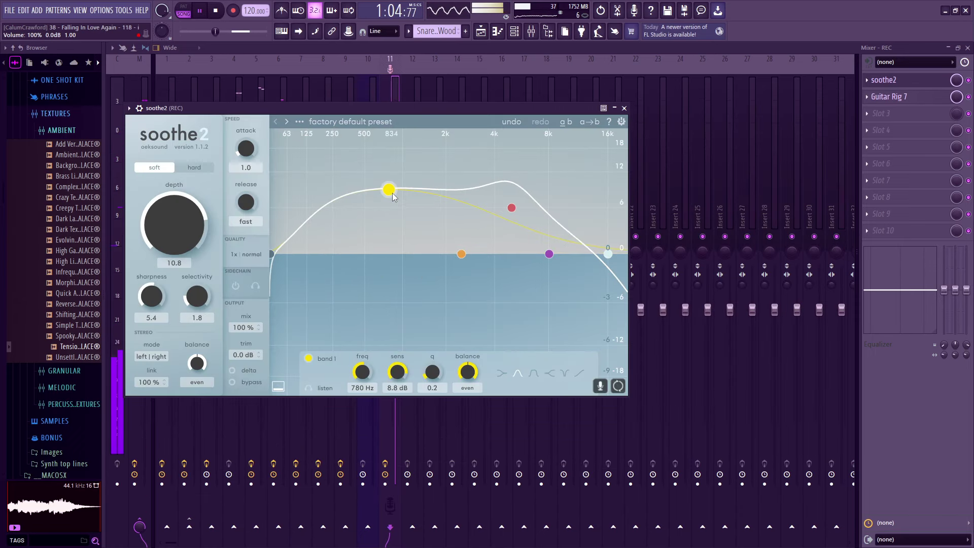
# Tune soothe2 on the REC track with band 1 at 884 Hz and 9.2 dB sensitivity, and raise the orange band slightly.
pyautogui.moveTo(216, 34); pyautogui.dragTo(203, 32)
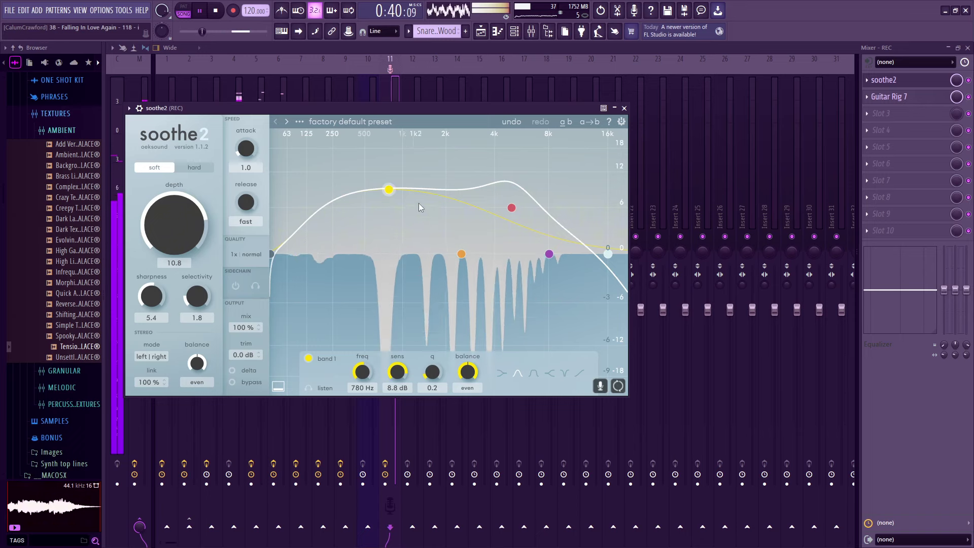
pyautogui.moveTo(388, 190); pyautogui.dragTo(396, 188)
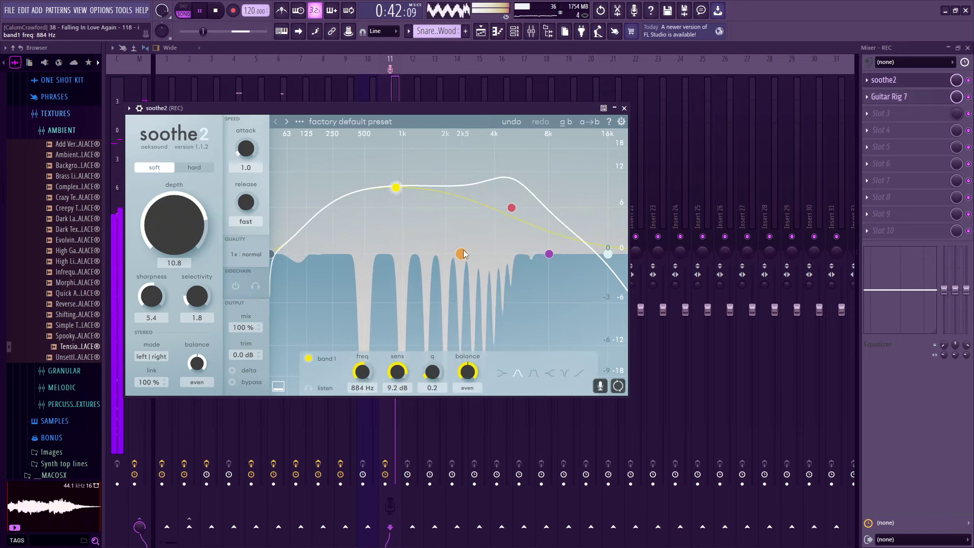
pyautogui.moveTo(462, 253); pyautogui.dragTo(465, 234)
pyautogui.click(624, 108)
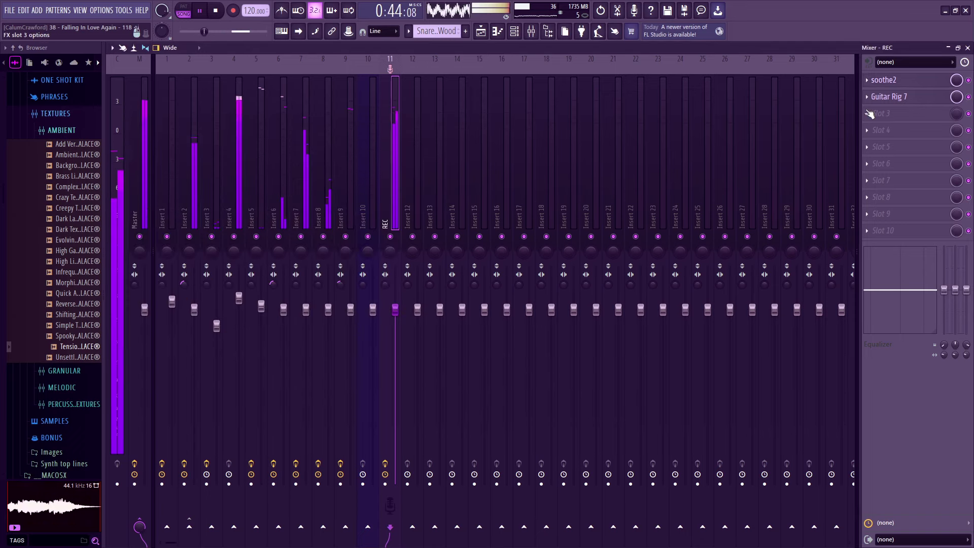
# Choose an effect for slot 3 of the REC mixer track, after Guitar Rig 7.
pyautogui.moveTo(887, 96); pyautogui.dragTo(889, 97)
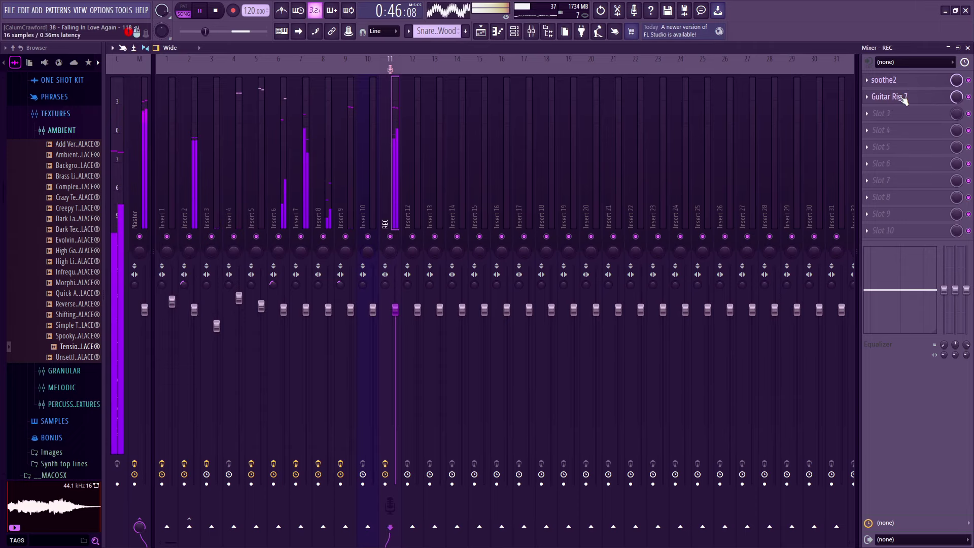
pyautogui.click(885, 114)
pyautogui.click(745, 378)
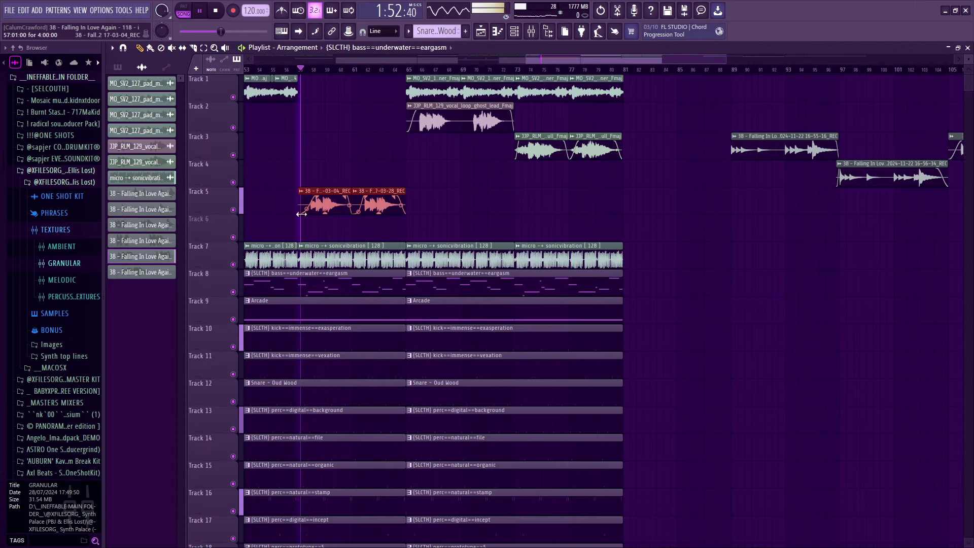
# Compare the vocal section around bar 33 with the two guitar recordings on Track 5 around bar 57 by playing both.
pyautogui.scroll(3, 301, 214)
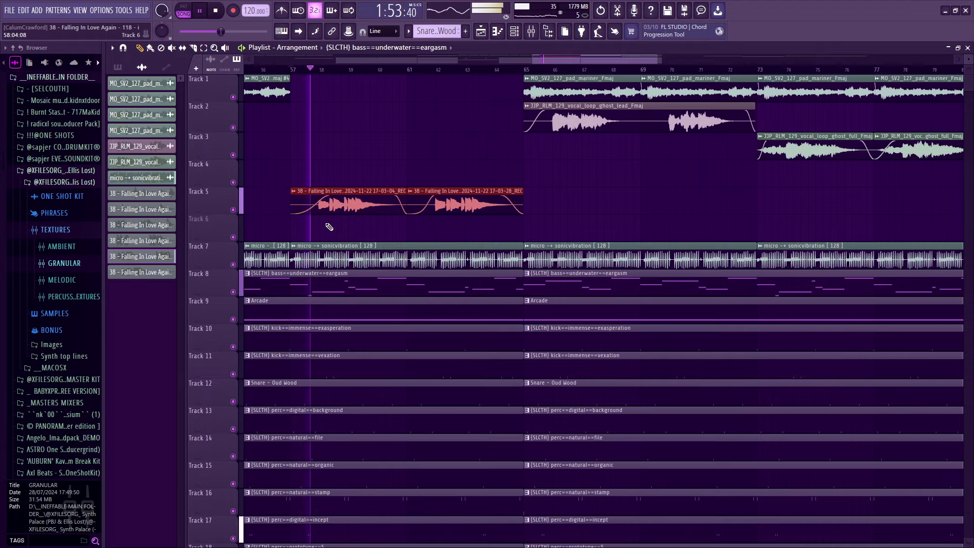
pyautogui.scroll(-4, 395, 225)
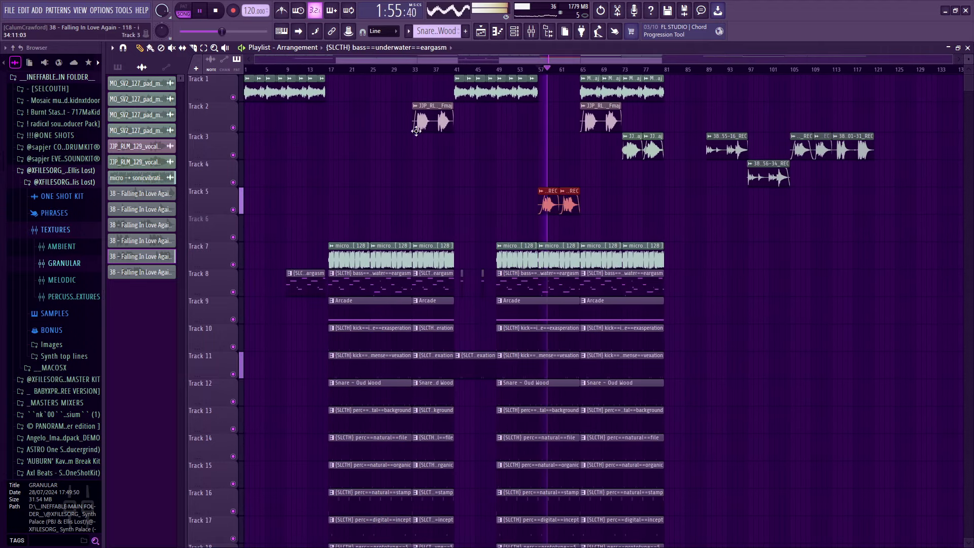
pyautogui.click(419, 70)
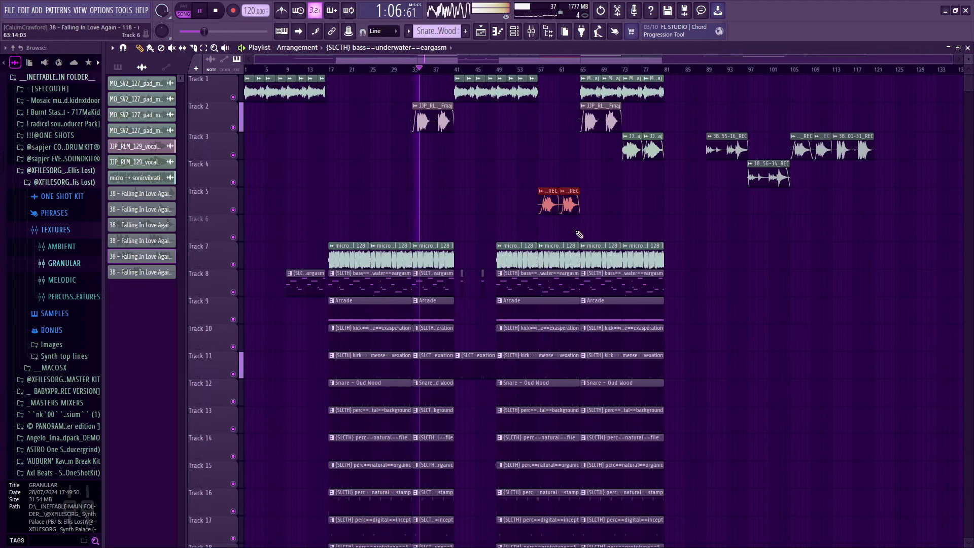
pyautogui.scroll(3, 579, 234)
pyautogui.click(504, 69)
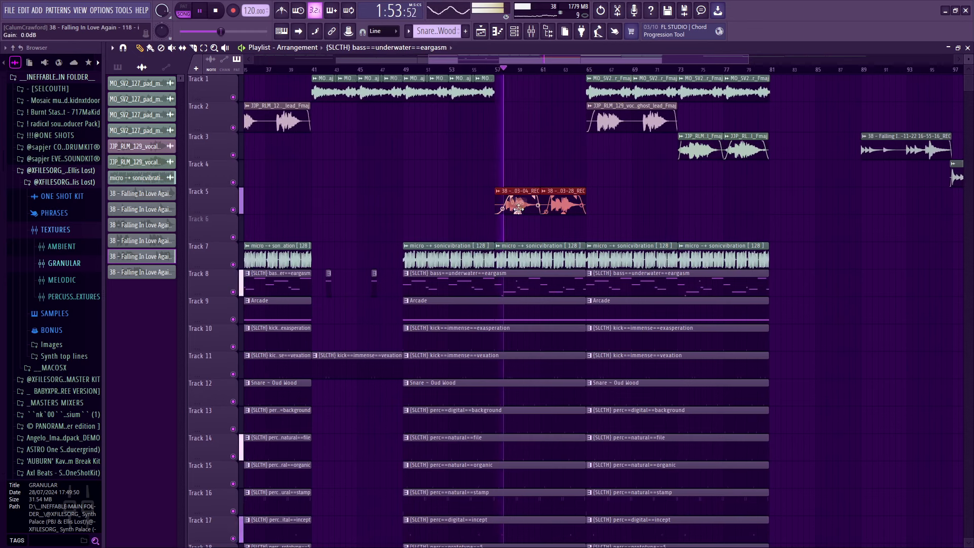
# Move the two guitar recordings on Track 5 to bar 81, past the end of the arrangement.
pyautogui.scroll(-3, 518, 208)
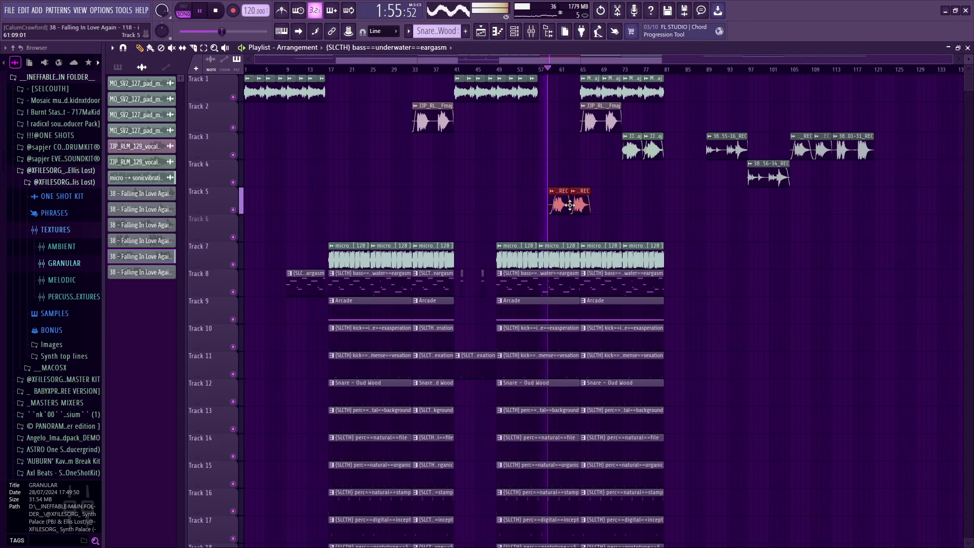
pyautogui.moveTo(570, 205); pyautogui.dragTo(688, 205)
pyautogui.scroll(3, 731, 172)
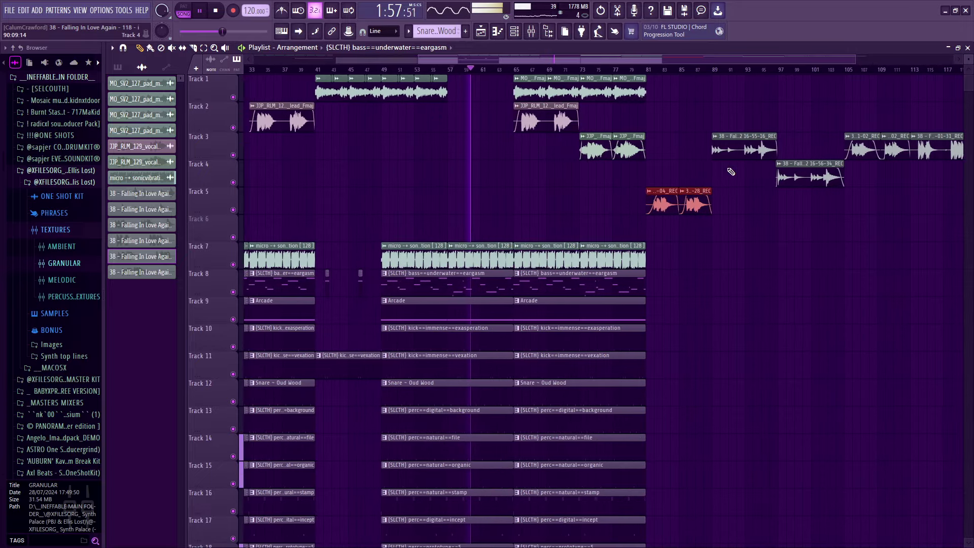
# Move the 16-55-16 guitar recording on Track 3 to bar 57 and play from about bar 55.
pyautogui.click(742, 141)
pyautogui.moveTo(742, 141); pyautogui.dragTo(477, 141)
pyautogui.click(431, 69)
pyautogui.scroll(4, 454, 192)
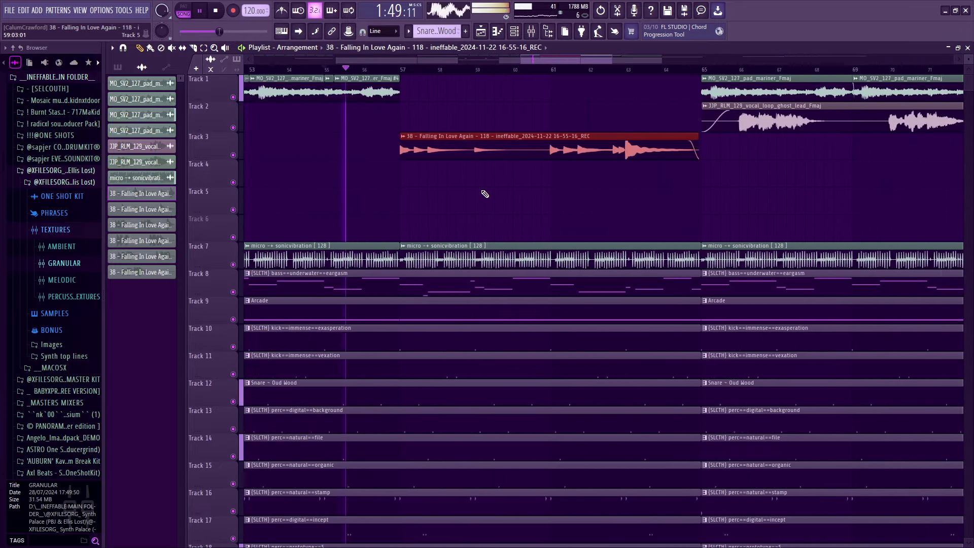
pyautogui.click(485, 194)
pyautogui.rightClick(553, 202)
# Check the sample settings of the 16-55-16 guitar recording on Track 3 and close them.
pyautogui.scroll(-2, 561, 202)
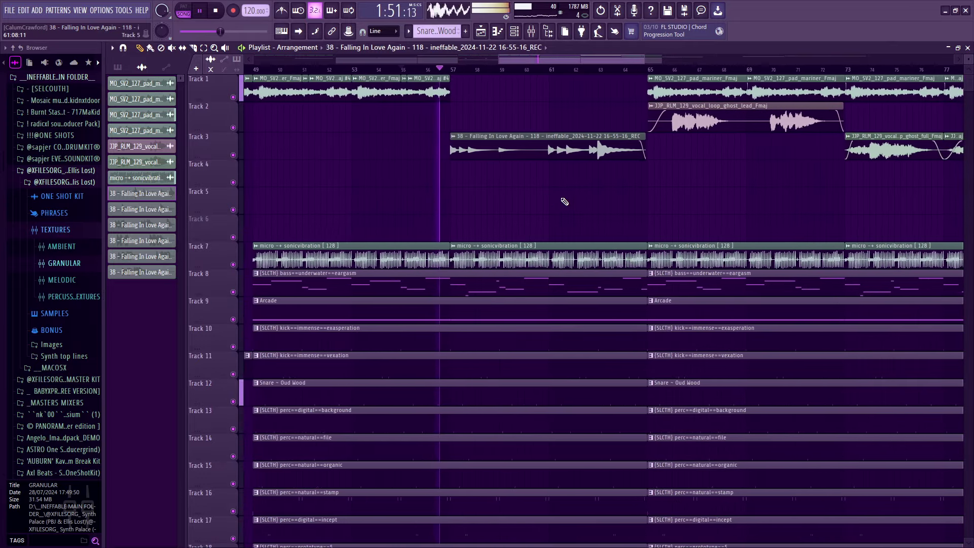
pyautogui.scroll(3, 565, 201)
pyautogui.scroll(-5, 564, 200)
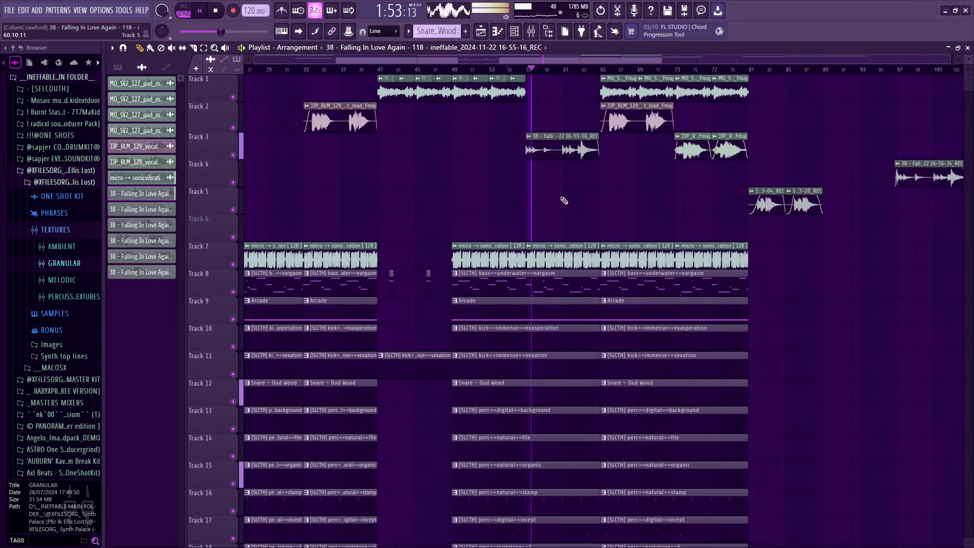
pyautogui.scroll(-3, 564, 200)
pyautogui.doubleClick(566, 146)
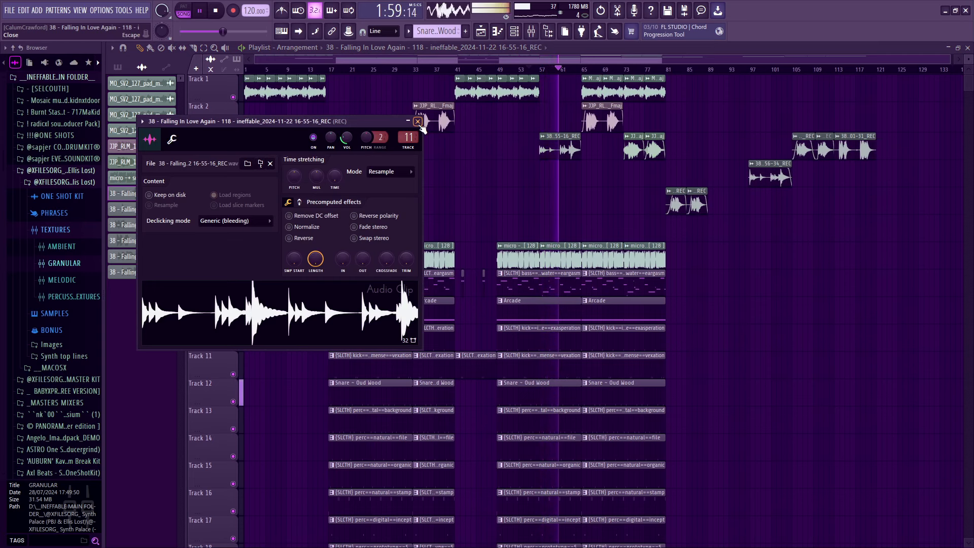
pyautogui.click(418, 121)
# Examine how the guitar recording at bar 57 leads into the vocal section at bar 65 during playback.
pyautogui.scroll(3, 589, 180)
pyautogui.scroll(-2, 622, 189)
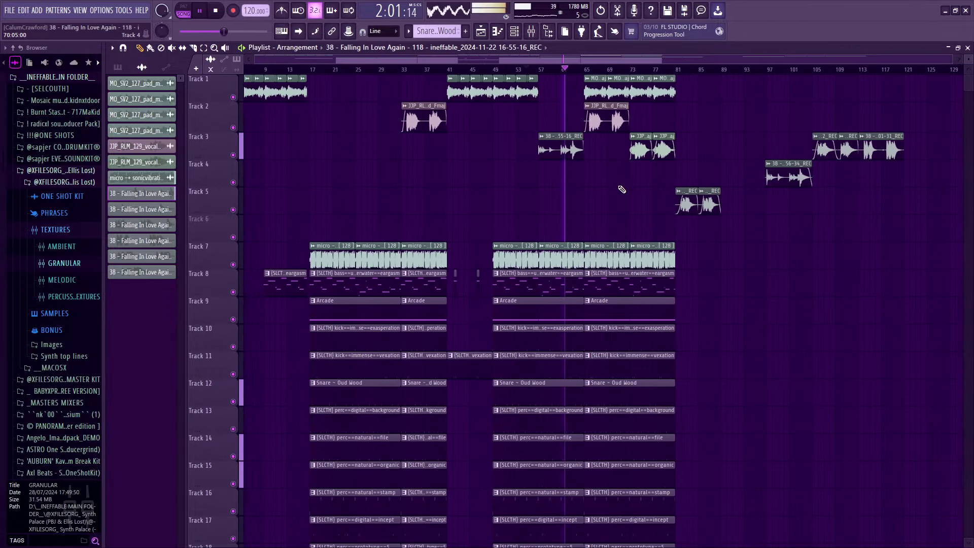
pyautogui.scroll(-1, 618, 190)
pyautogui.scroll(4, 553, 185)
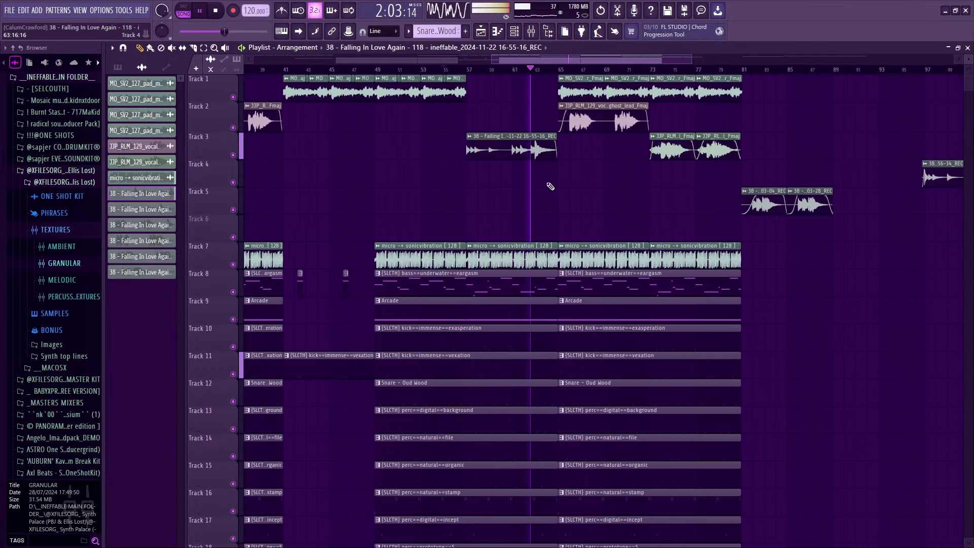
pyautogui.scroll(5, 552, 188)
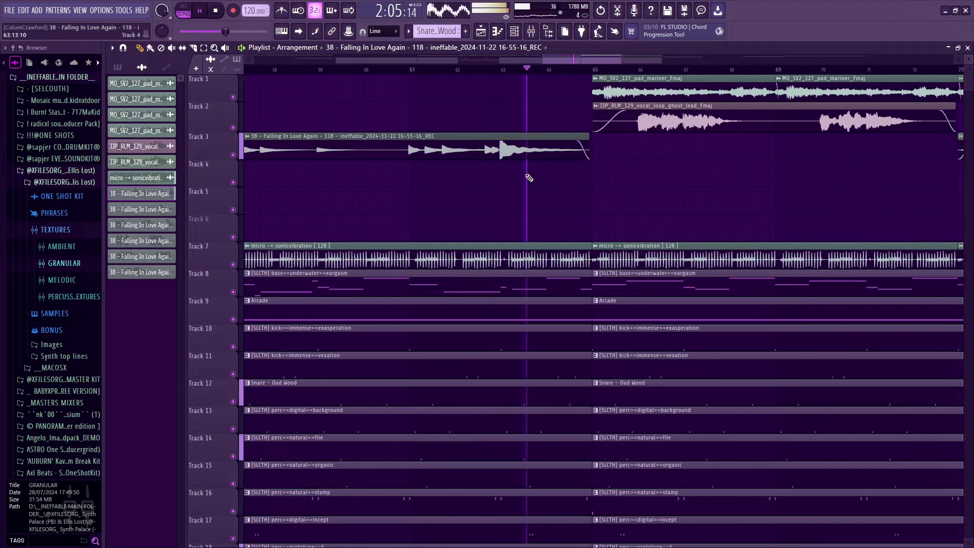
pyautogui.scroll(-6, 657, 191)
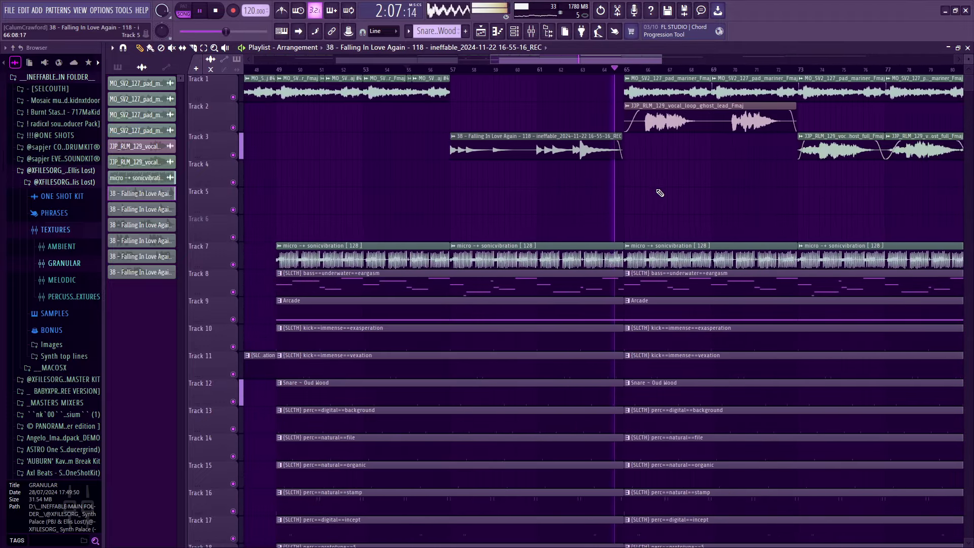
pyautogui.scroll(-3, 685, 183)
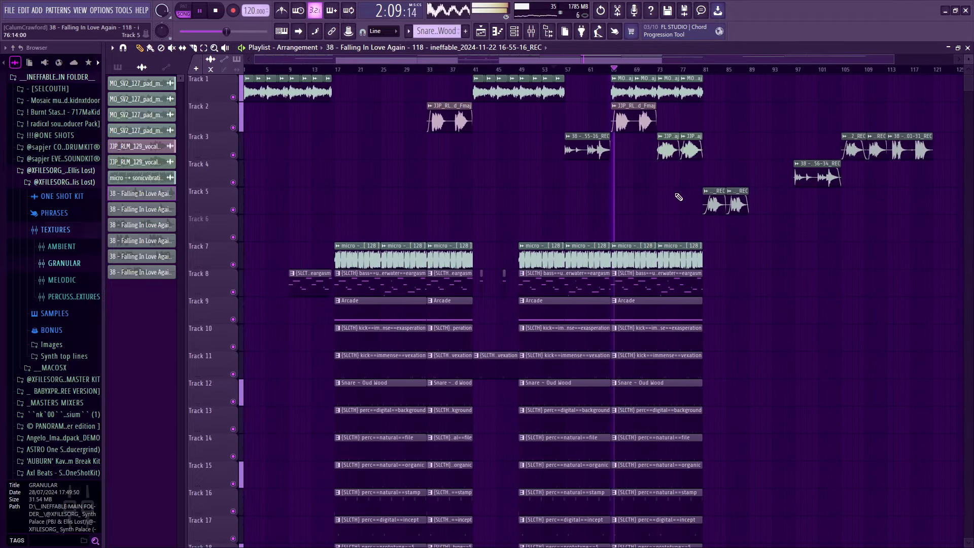
pyautogui.scroll(2, 688, 186)
# Select every clip between bars 65 and 81 on all tracks and move the section to bar 121.
pyautogui.scroll(-3, 706, 487)
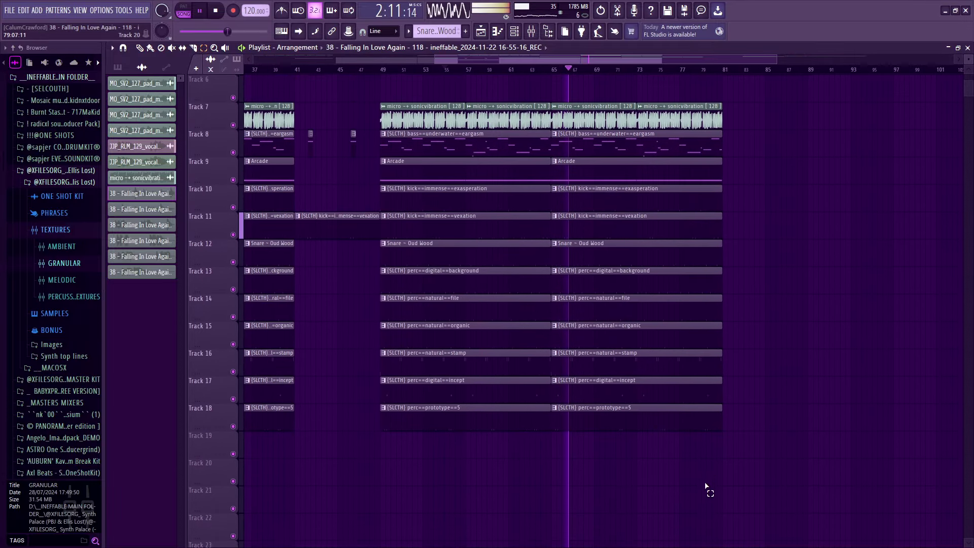
pyautogui.moveTo(697, 487); pyautogui.dragTo(587, 88)
pyautogui.scroll(3, 684, 193)
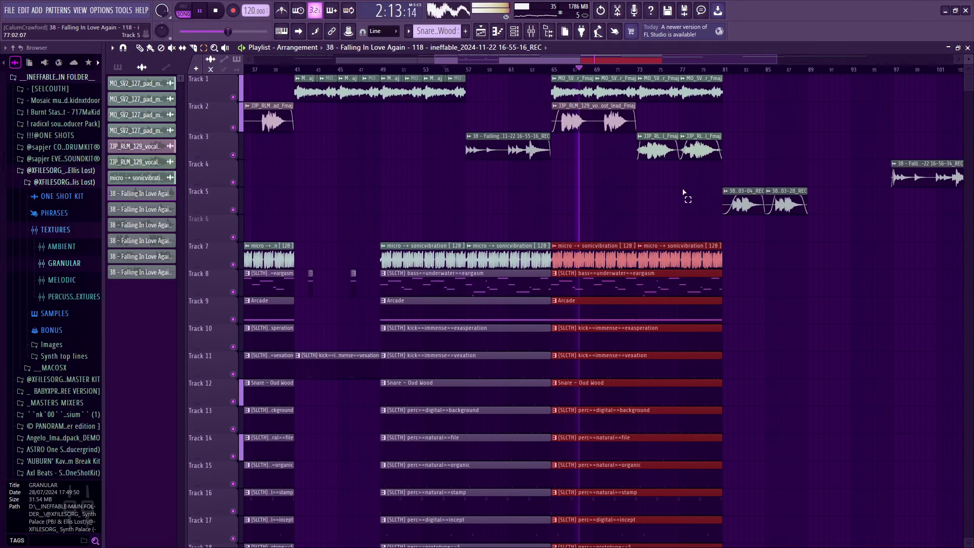
pyautogui.moveTo(624, 126); pyautogui.dragTo(890, 93)
pyautogui.scroll(-3, 623, 217)
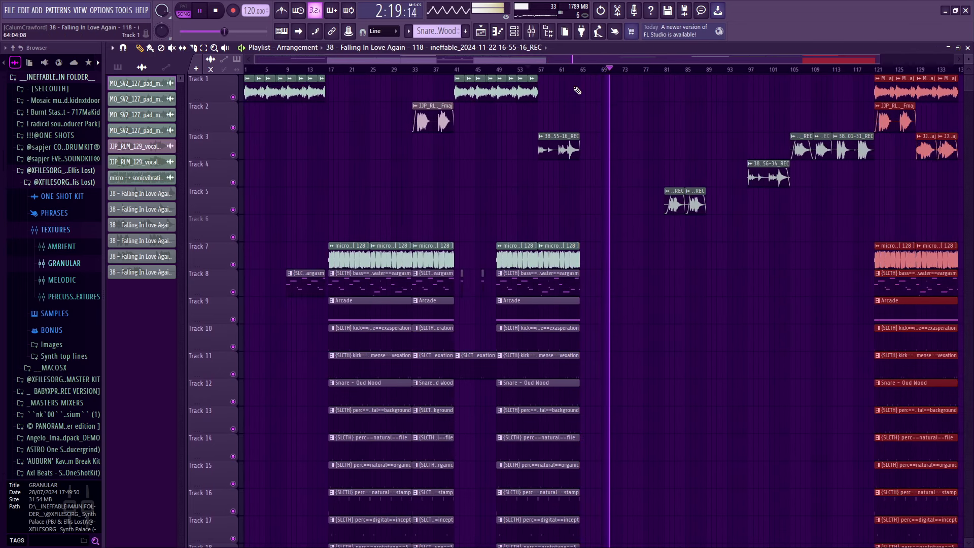
# Replay the arrangement from about bar 57.
pyautogui.click(540, 71)
pyautogui.press('space')
pyautogui.click(493, 76)
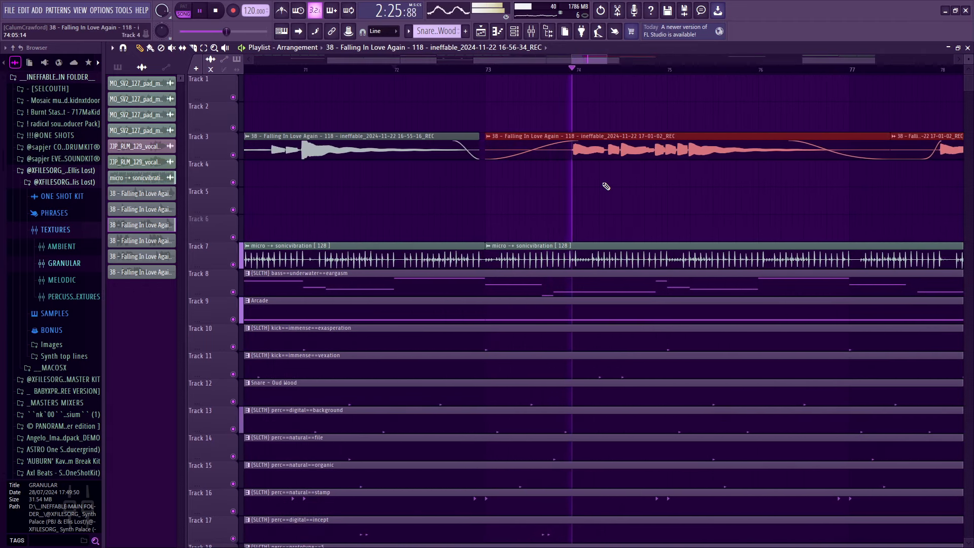
# Reshape the fade-in curve of the 17-01-02 guitar recording at bar 73 on Track 3 so it rises later.
pyautogui.scroll(-10, 607, 187)
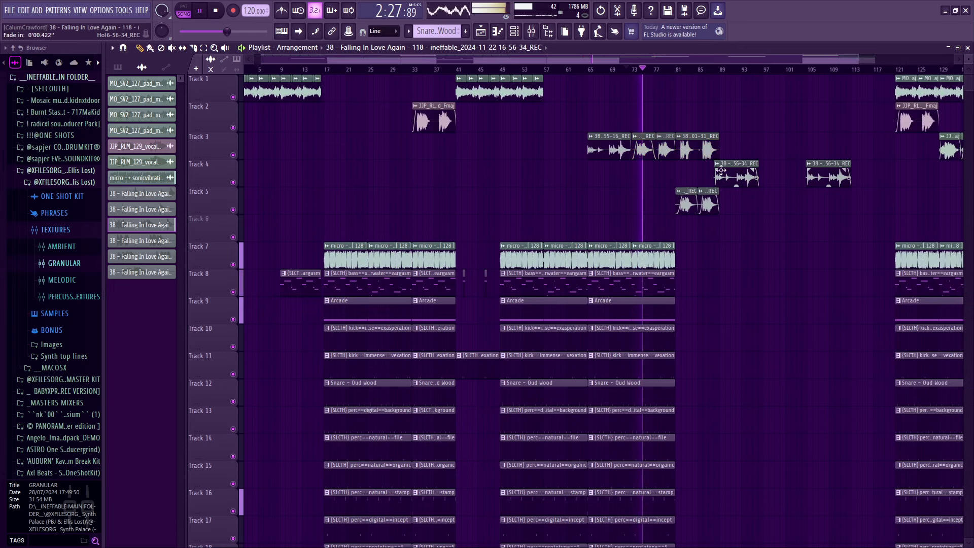
pyautogui.scroll(10, 680, 174)
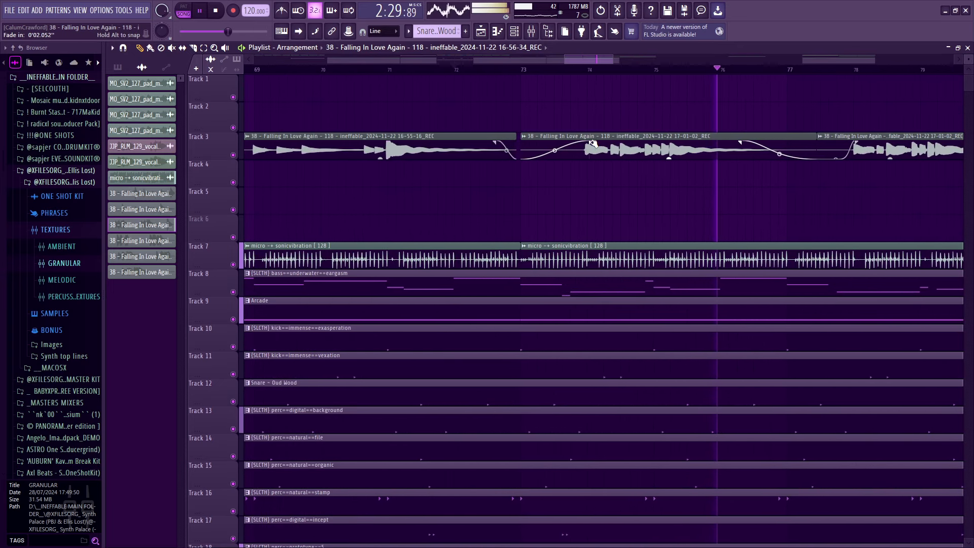
pyautogui.moveTo(593, 144); pyautogui.dragTo(593, 139)
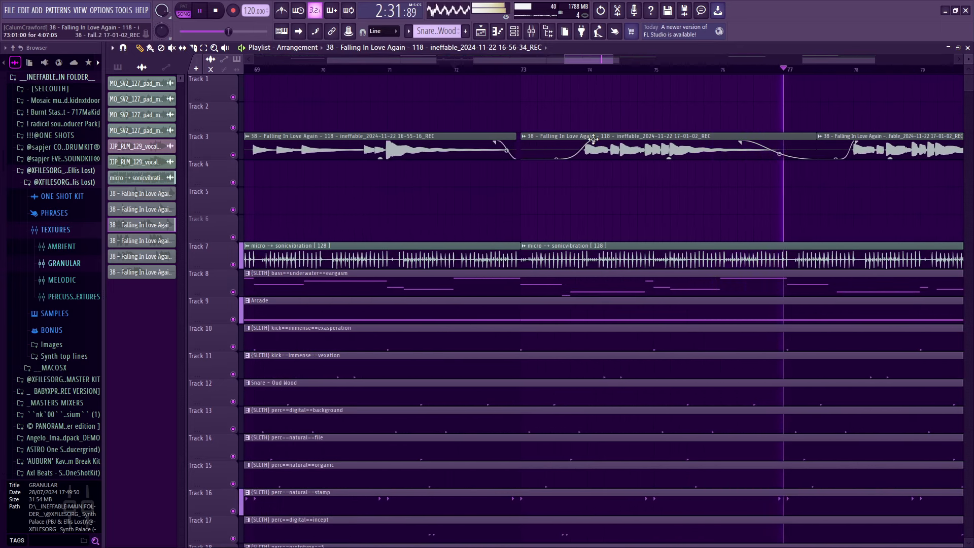
# Move the 17-01-31 guitar recording on Track 3 to bar 89.
pyautogui.scroll(-3, 769, 175)
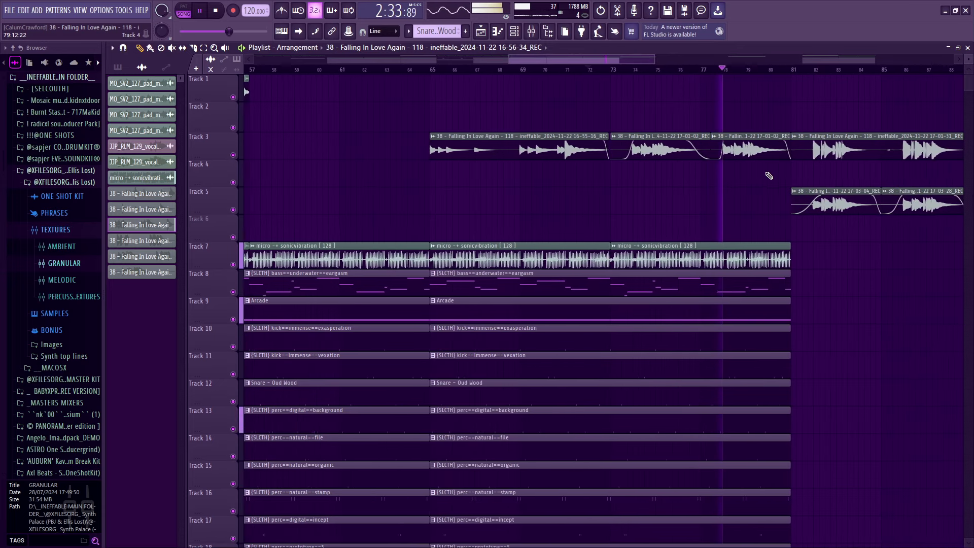
pyautogui.scroll(-3, 769, 175)
pyautogui.moveTo(859, 187); pyautogui.dragTo(889, 152)
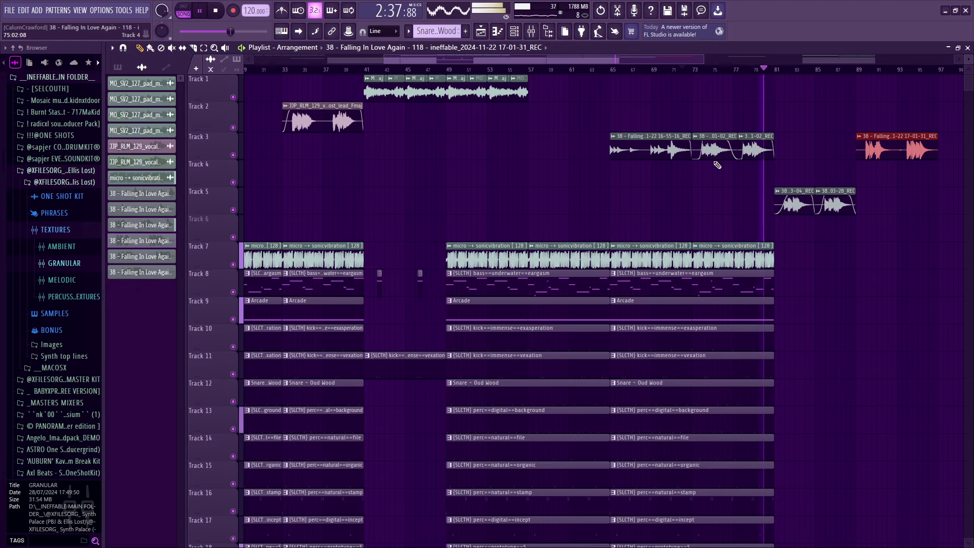
pyautogui.scroll(-4, 717, 165)
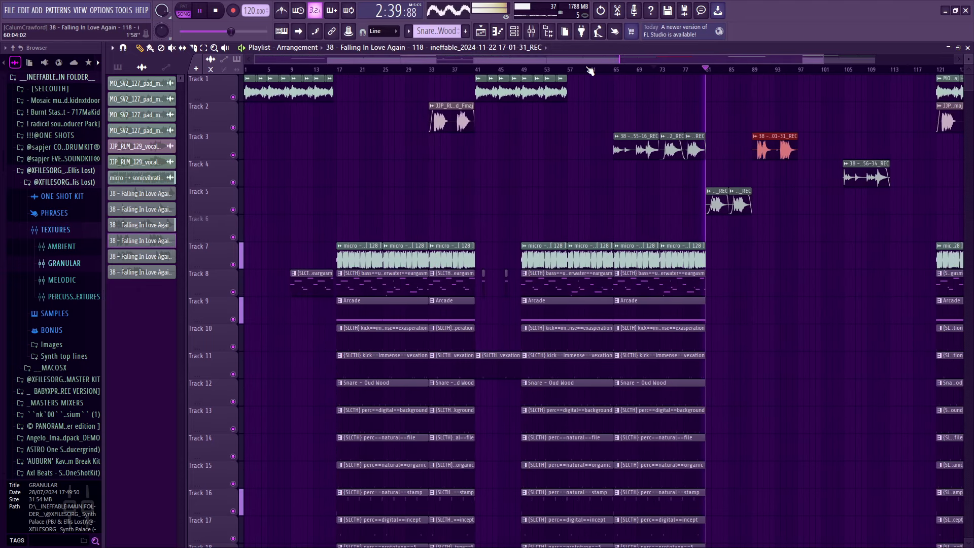
pyautogui.click(757, 251)
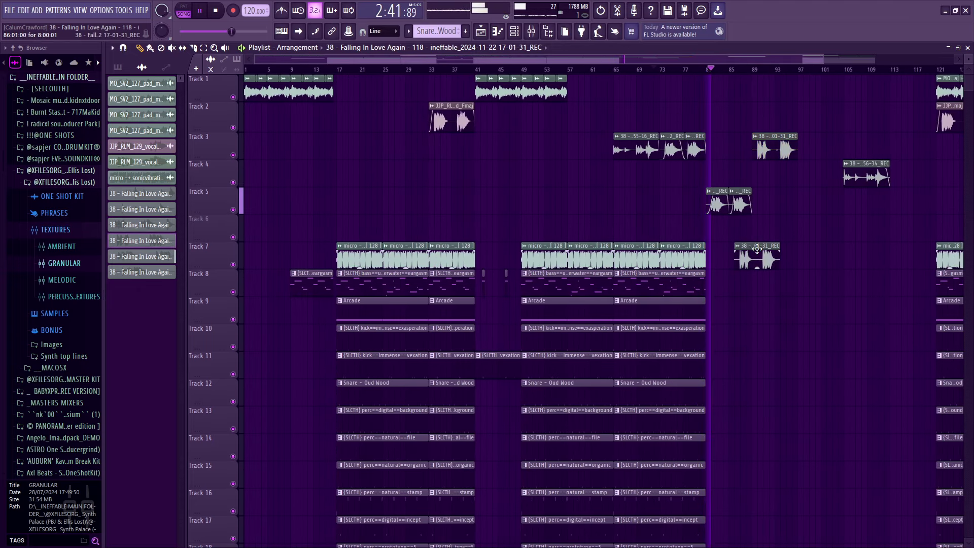
pyautogui.rightClick(757, 251)
# Look over the lower drum tracks and play the arrangement from about bar 50.
pyautogui.scroll(-4, 733, 305)
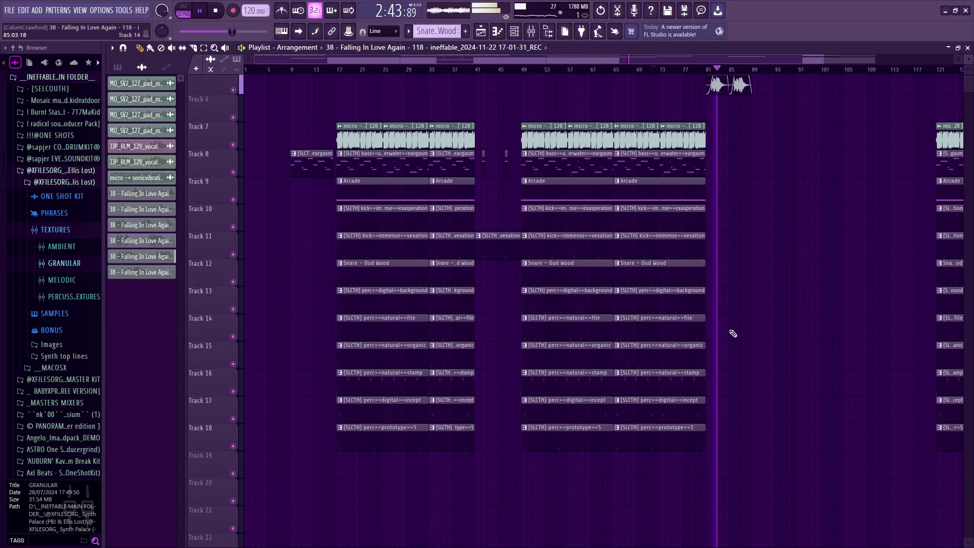
pyautogui.scroll(4, 733, 334)
pyautogui.click(527, 70)
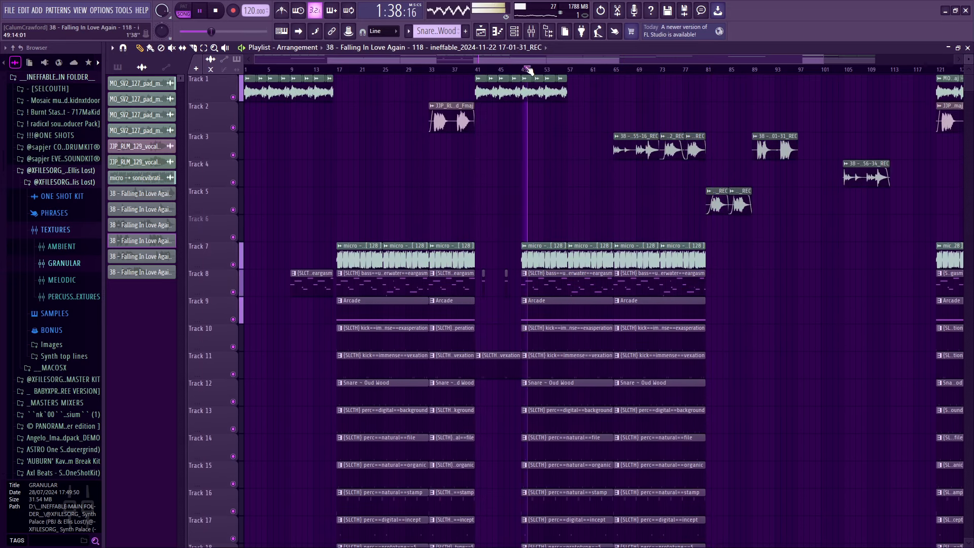
pyautogui.click(7, 11)
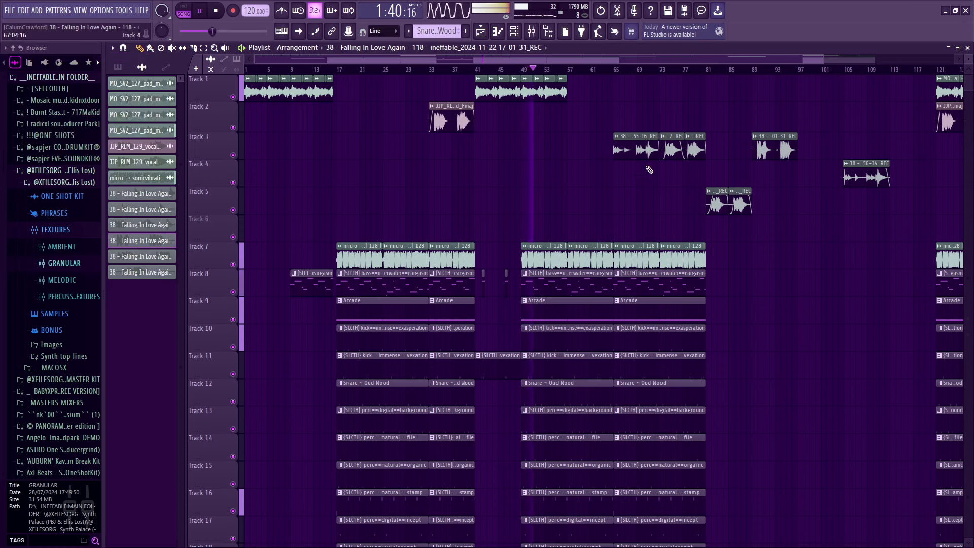